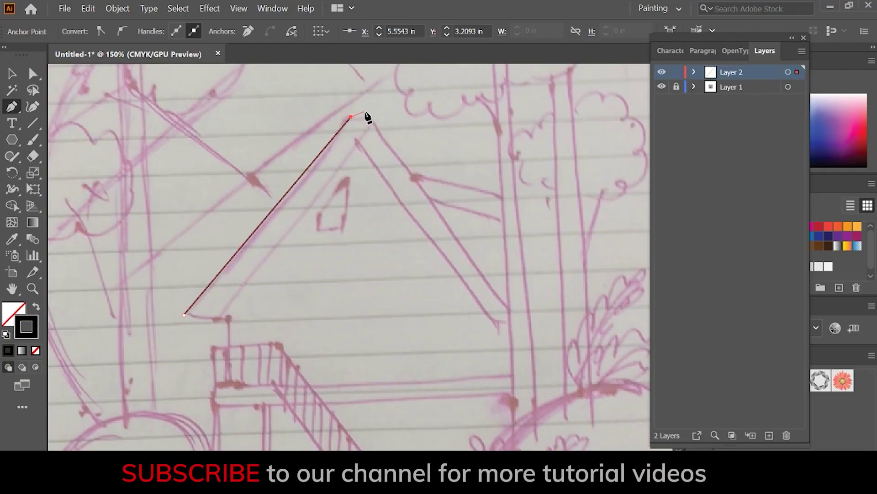
Step: Delete the stray path and Pen-trace the roof as a closed inverted-V outline over the sketch
key("Delete")
left_click(187, 313)
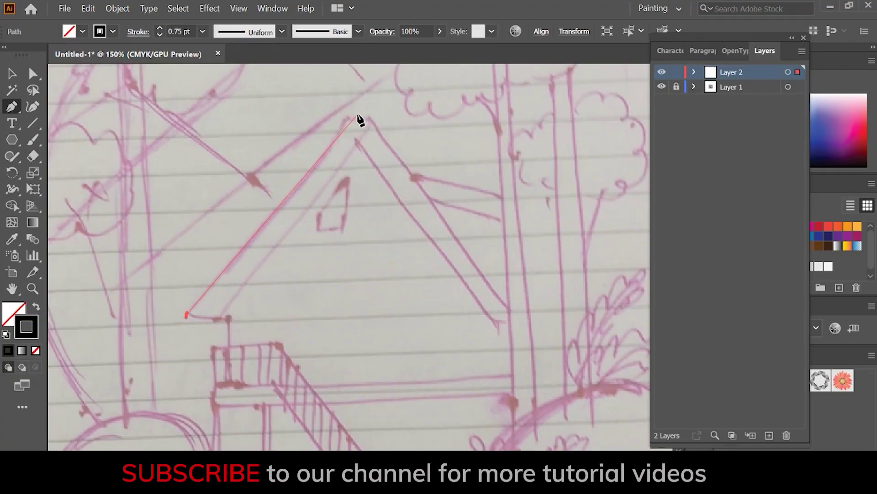
left_click(357, 114)
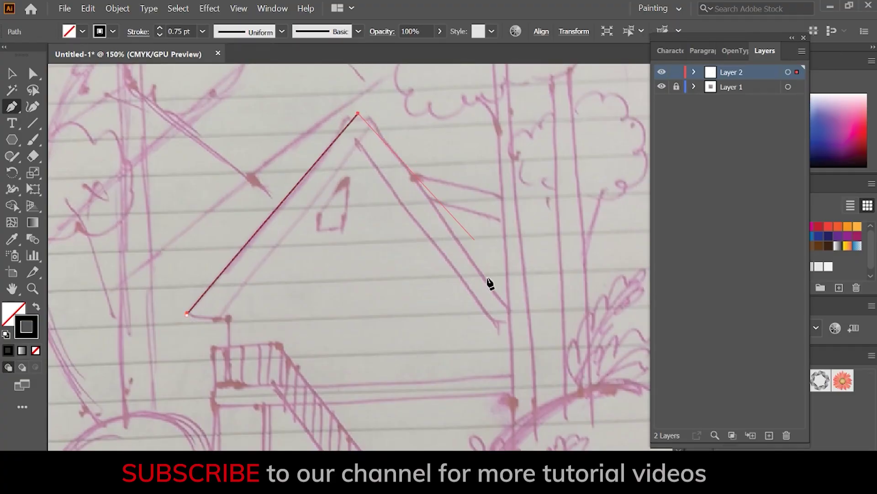
left_click(517, 311)
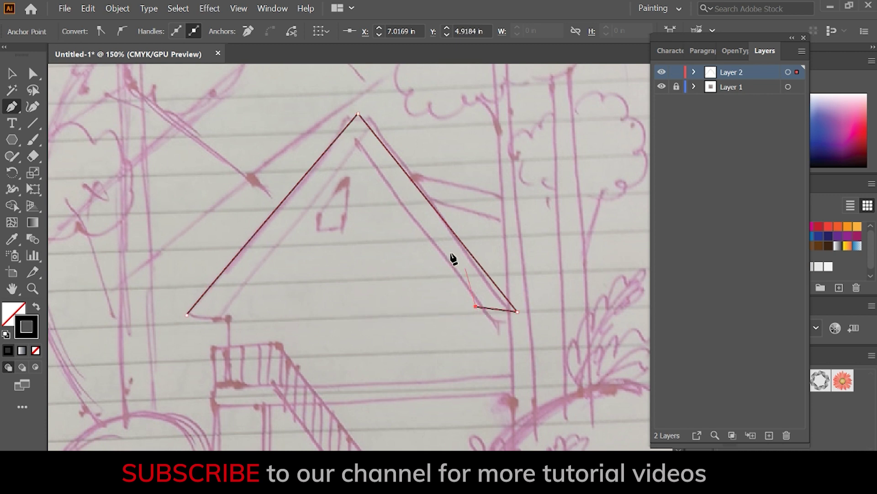
left_click(361, 154)
left_click(232, 301)
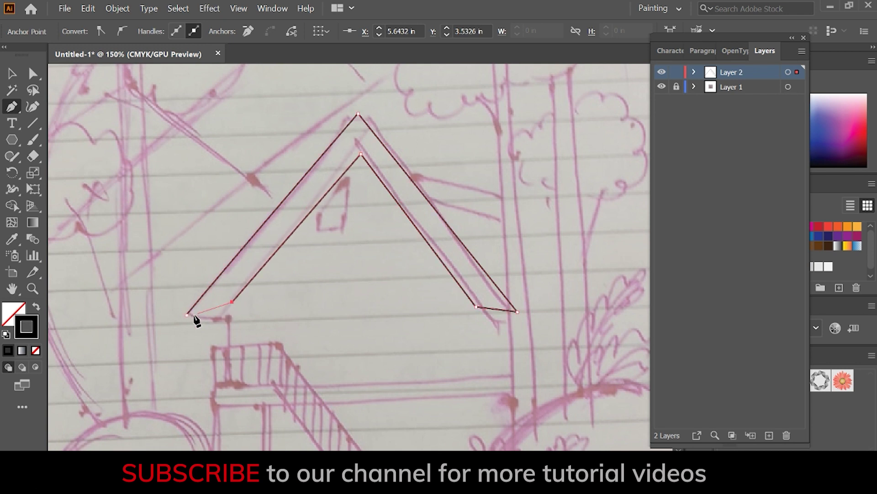
left_click(24, 75)
left_click_drag(232, 301, 229, 303)
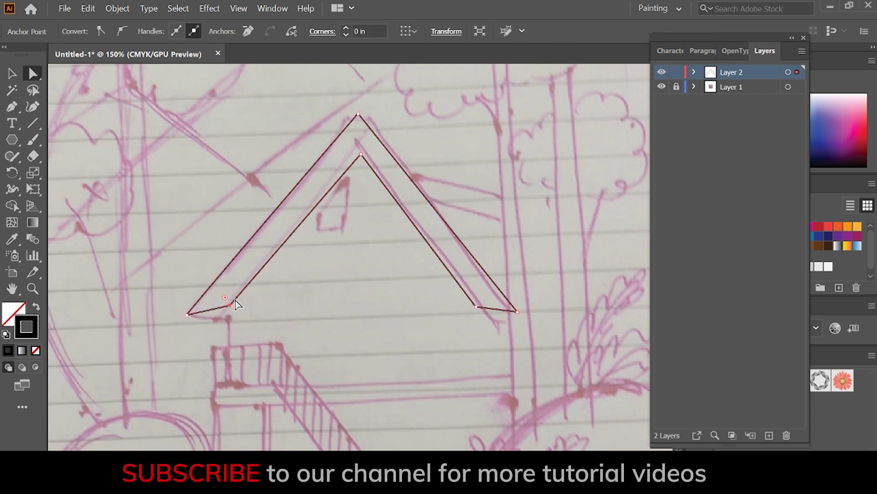
key("ctrl+r")
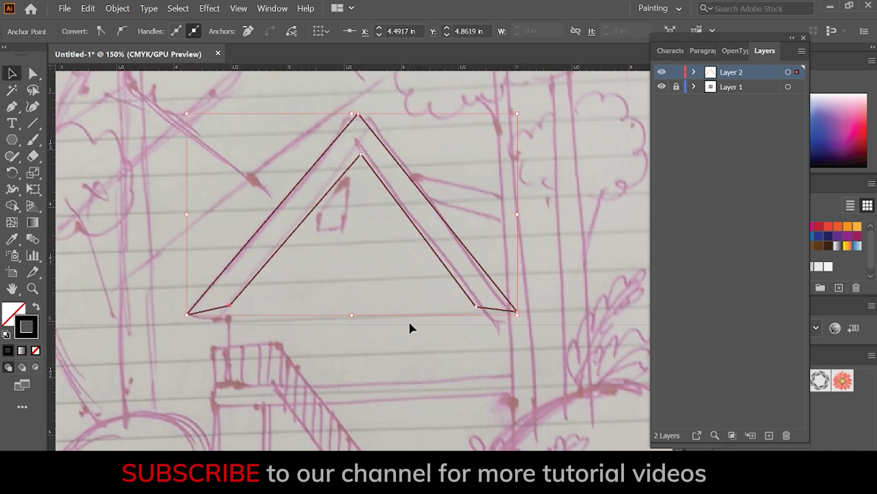
Step: Draw the wall rectangle under the roof and give it the roof's black stroke
left_click(410, 312)
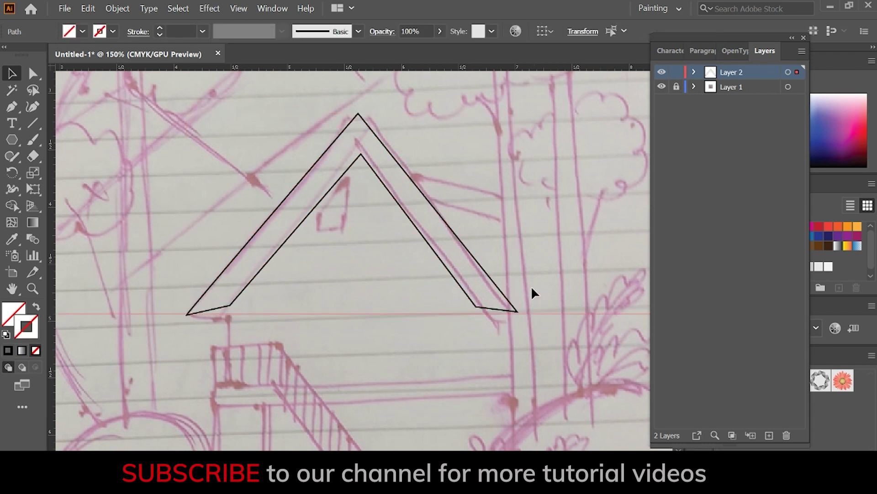
left_click(255, 314)
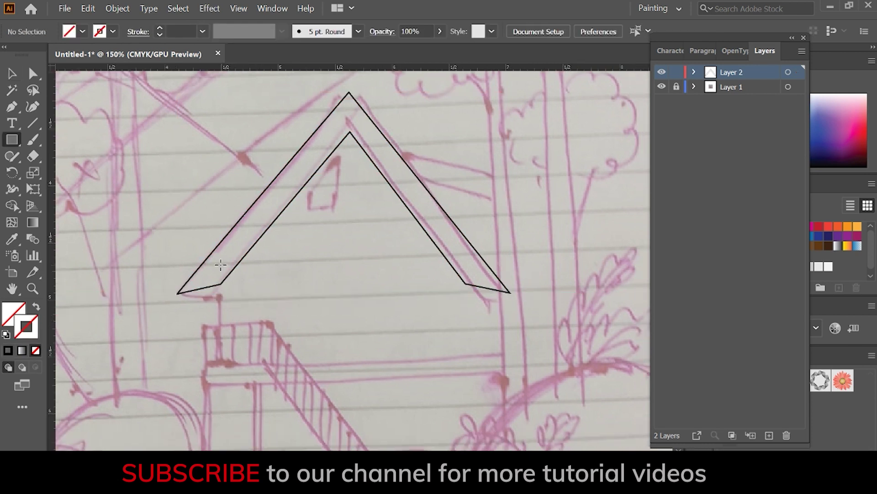
left_click_drag(296, 312, 475, 367)
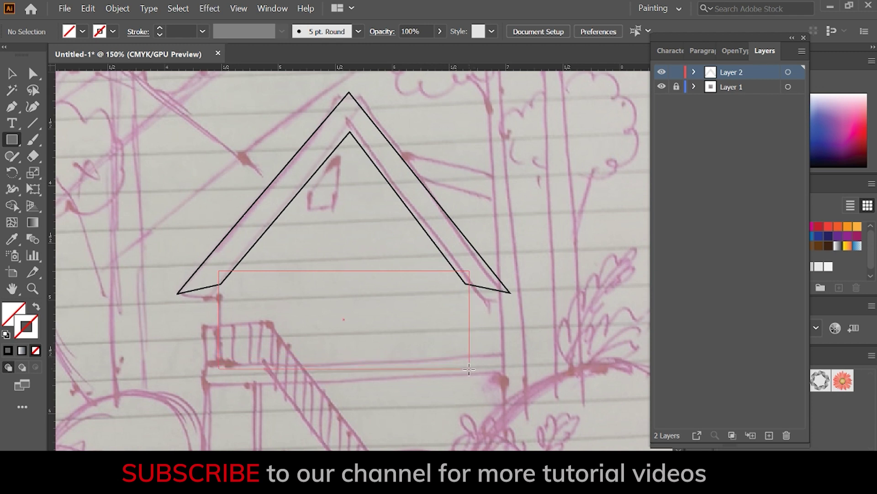
left_click_drag(468, 366, 470, 369)
left_click(12, 238)
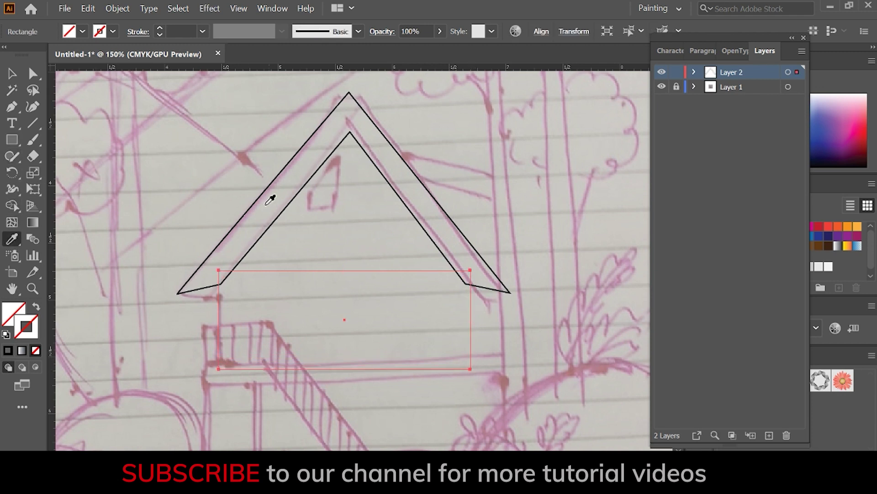
left_click(258, 197)
key("v")
left_click(238, 325)
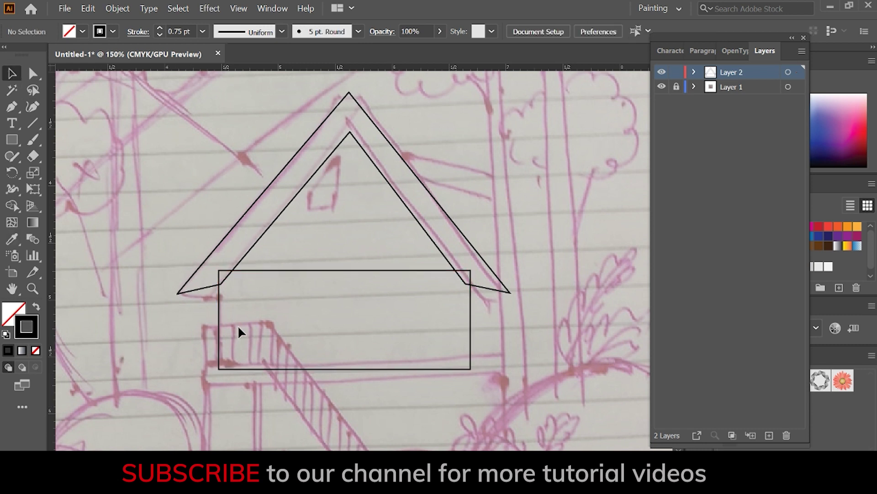
left_click(217, 361)
Step: Pen-draw a closed gable shape inside the roof and select it together with the wall rectangle
key("p")
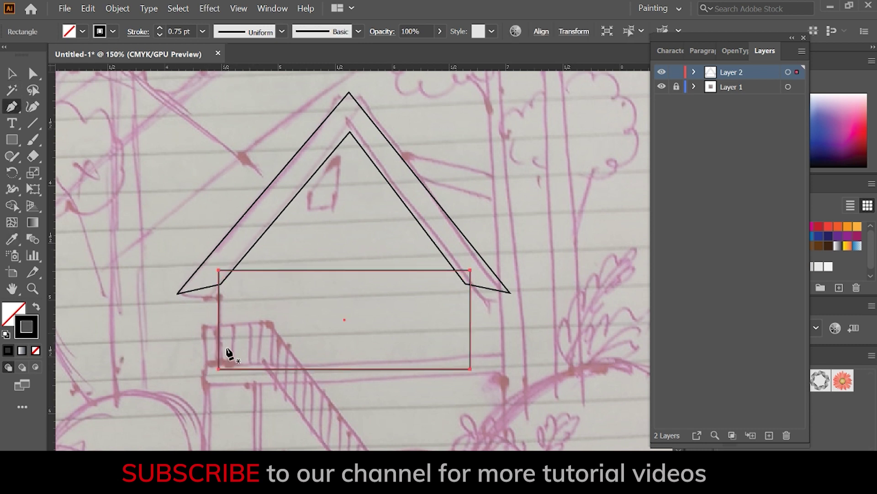
left_click(346, 118)
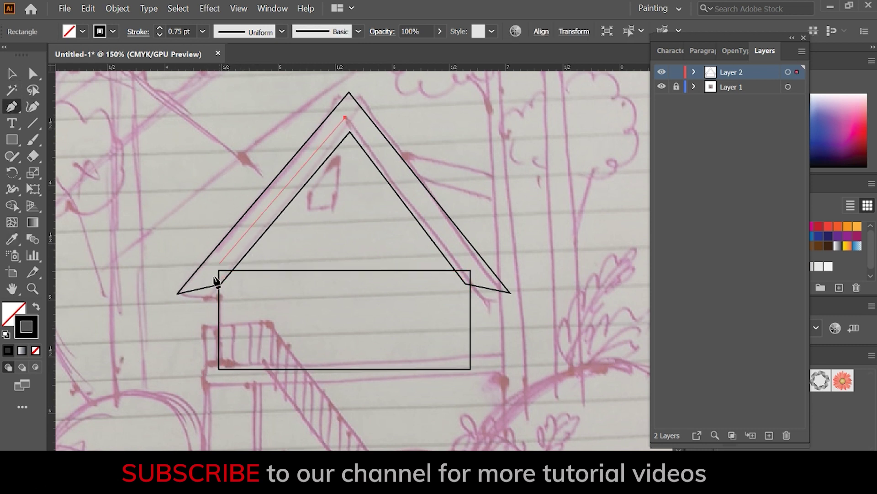
left_click(219, 271)
left_click(267, 308)
left_click(444, 301)
left_click(471, 271)
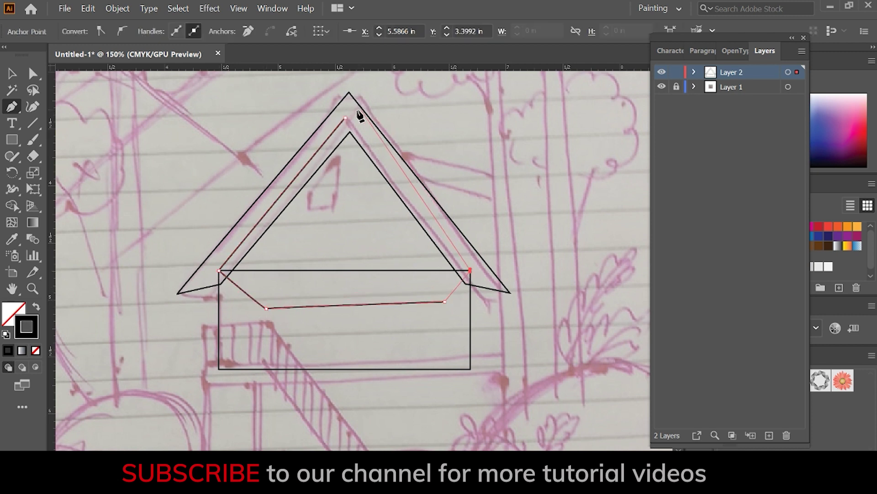
left_click(346, 117)
key("v")
left_click(382, 341, "shift")
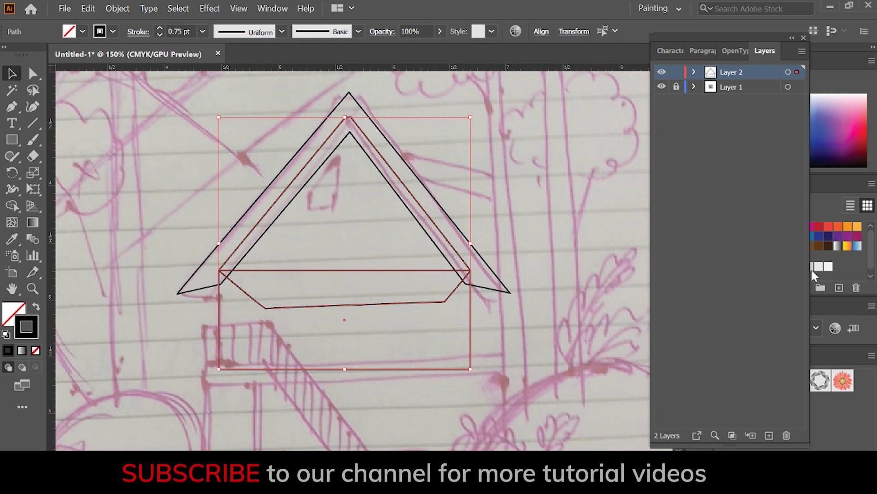
Step: Unite the gable and wall rectangle with Pathfinder, then move the inner house outline down into place
left_click_drag(731, 38, 605, 24)
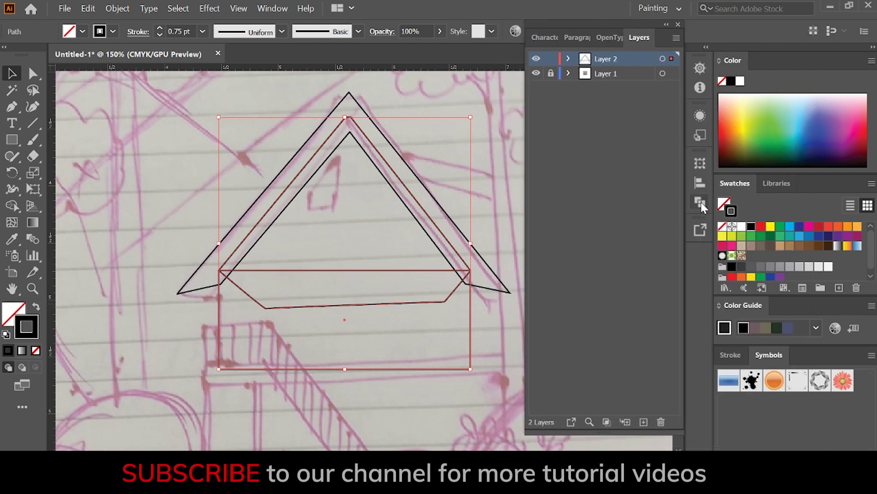
left_click(701, 203)
left_click(539, 194)
left_click(432, 407)
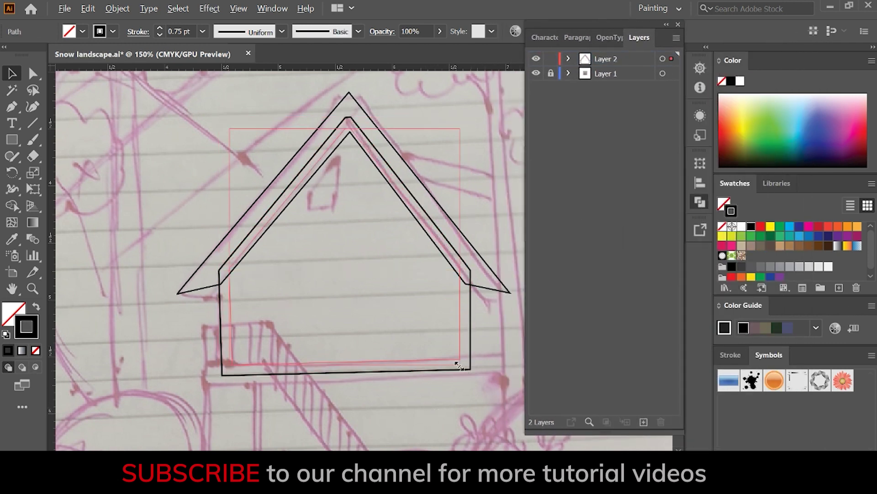
left_click_drag(431, 325, 431, 347)
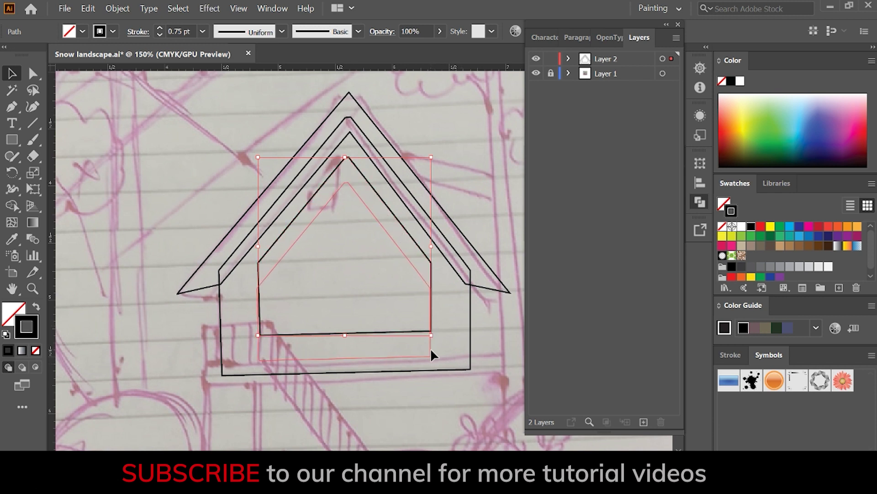
left_click(455, 396)
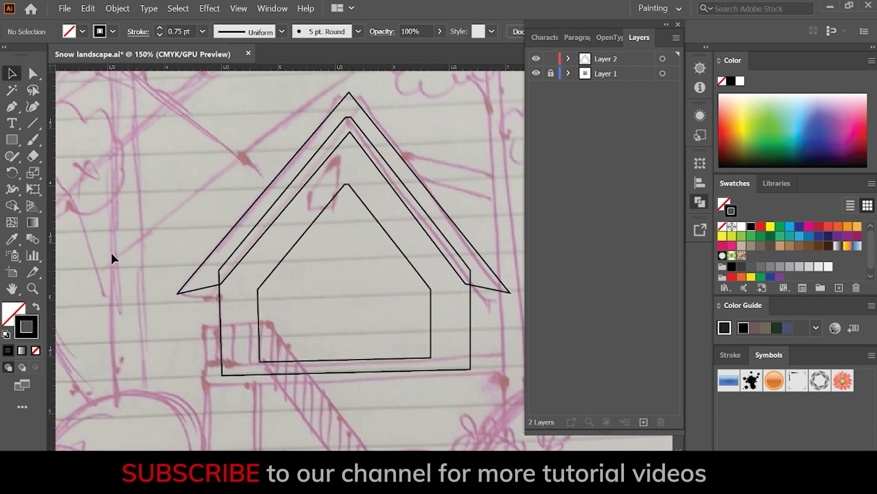
Step: Draw a vertical centre line and horizontal lines across the inner house, copying and extending them
left_click_drag(361, 368, 361, 368)
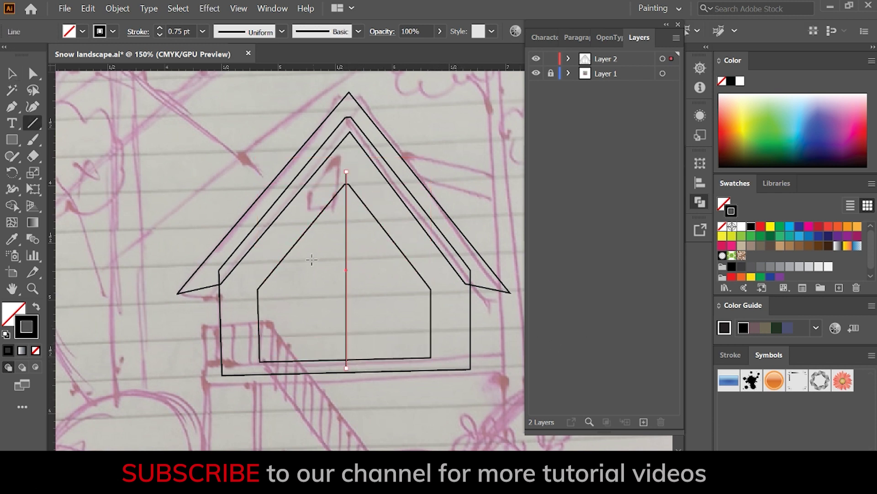
left_click_drag(376, 228, 400, 230)
key("v")
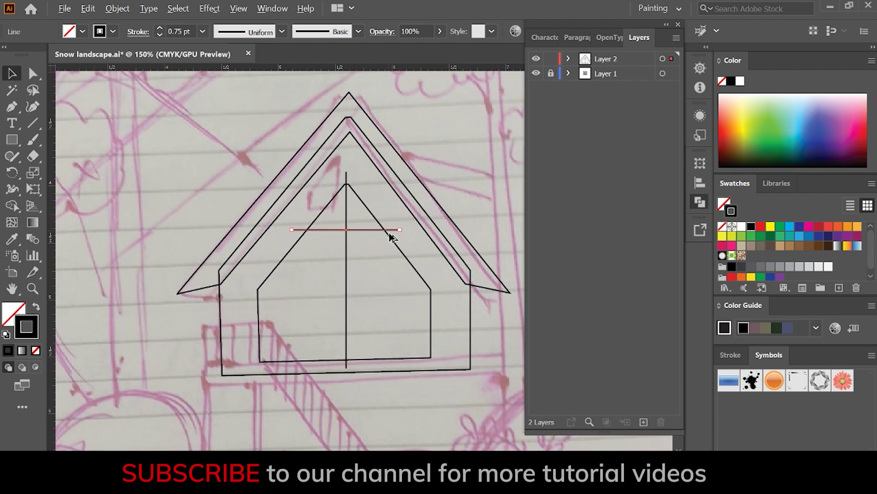
left_click(33, 73)
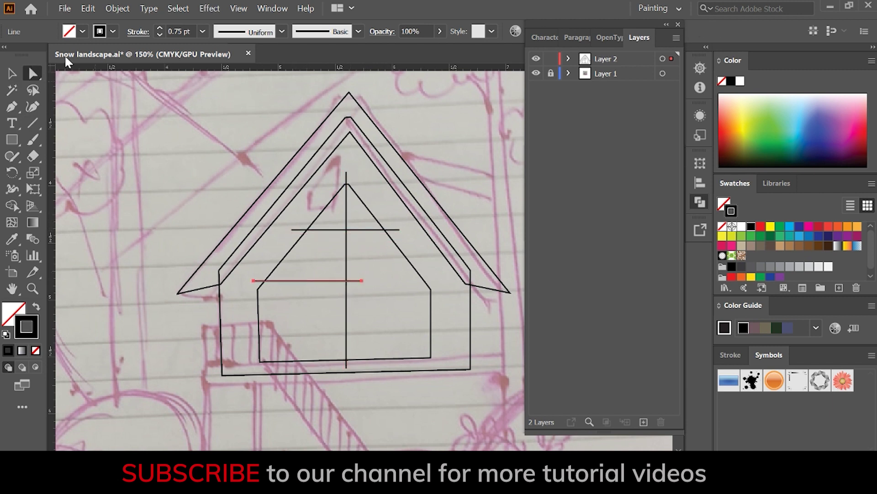
left_click(362, 280)
mouse_move(442, 280)
left_mouse_down()
mouse_move(396, 338)
mouse_move(404, 321)
left_mouse_up()
left_click(12, 73)
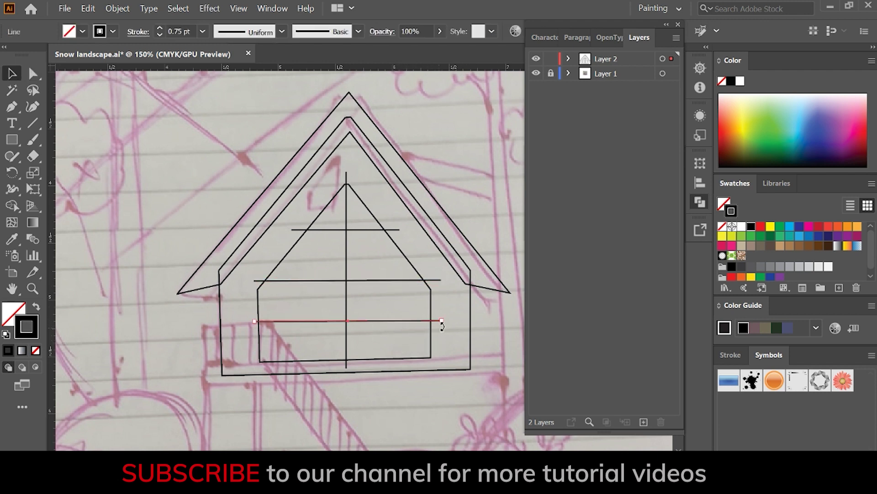
left_click(465, 319)
Step: Zoom in and direct-select the inner house outline's bottom-left corner anchor
left_click(273, 360)
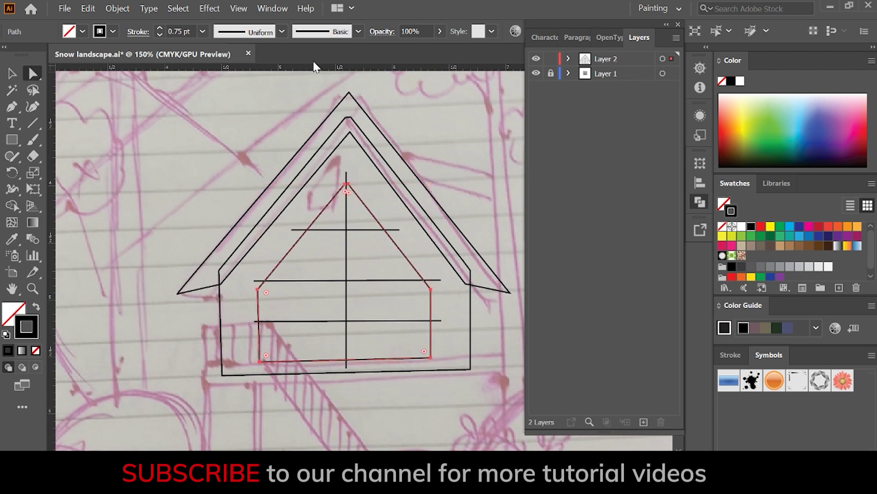
key("a")
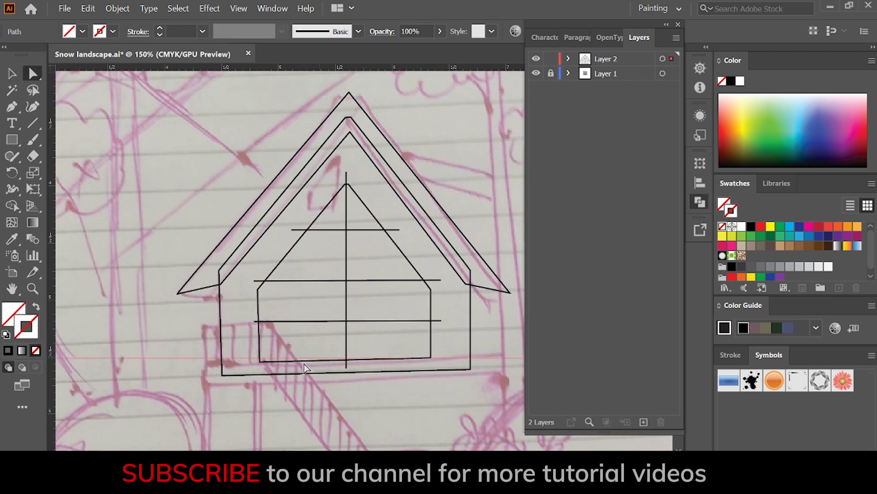
left_click(259, 360)
key("ctrl+plus")
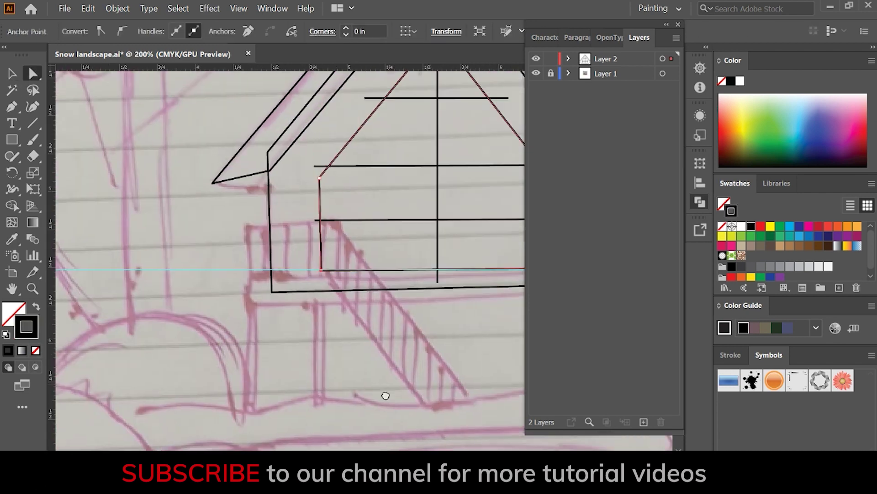
left_click(163, 319)
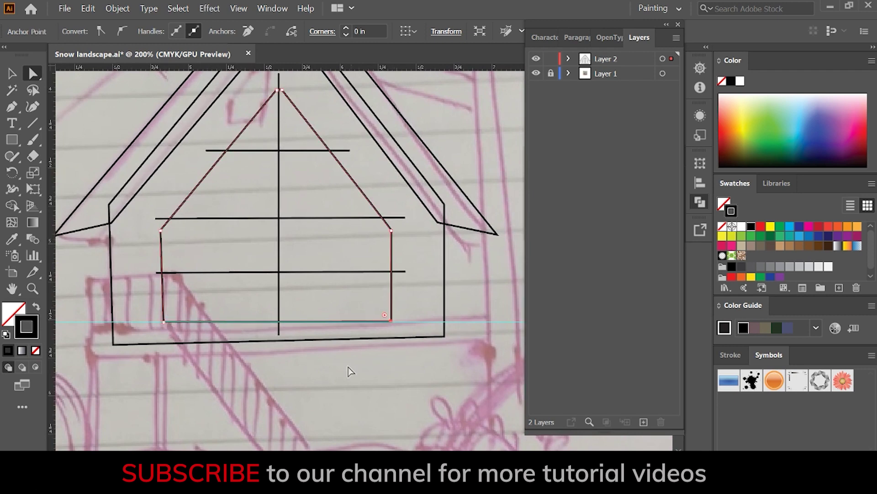
key("v")
left_click(312, 301)
Step: Divide the inner house along its crossing lines with Pathfinder and ungroup the pieces
left_click_drag(385, 381, 138, 421)
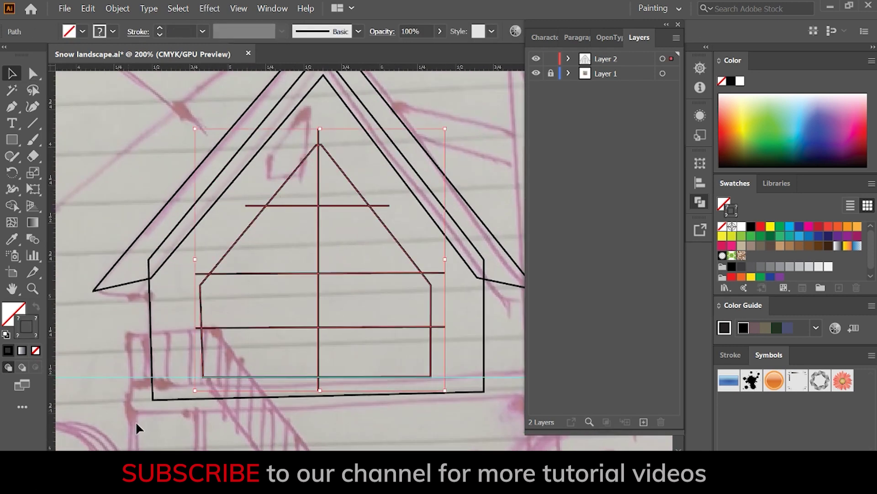
left_click(701, 203)
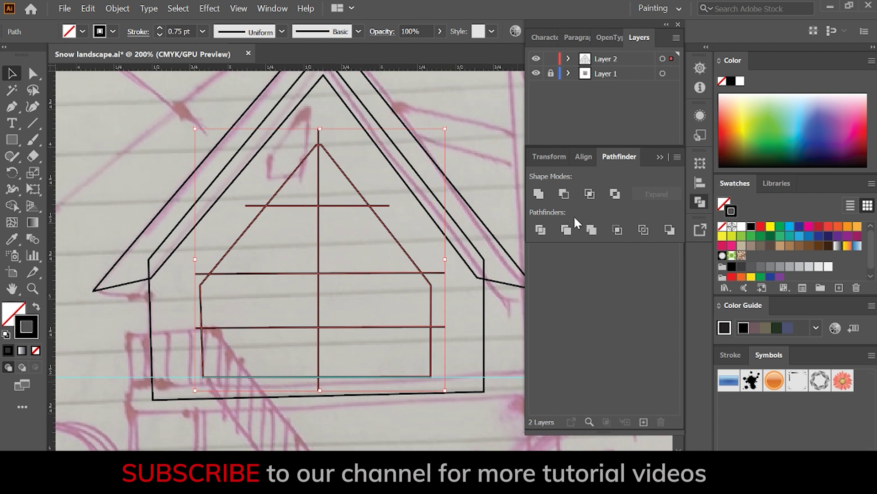
left_click(540, 230)
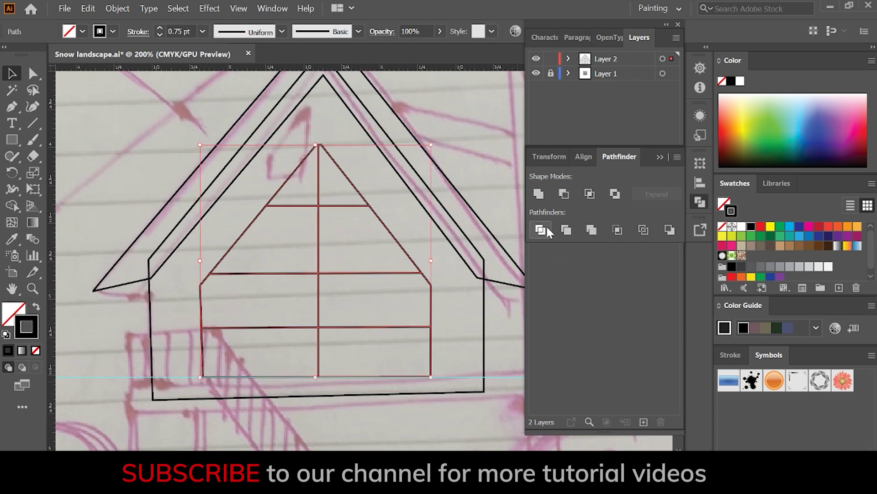
right_click(358, 349)
left_click(405, 230)
left_click(400, 217)
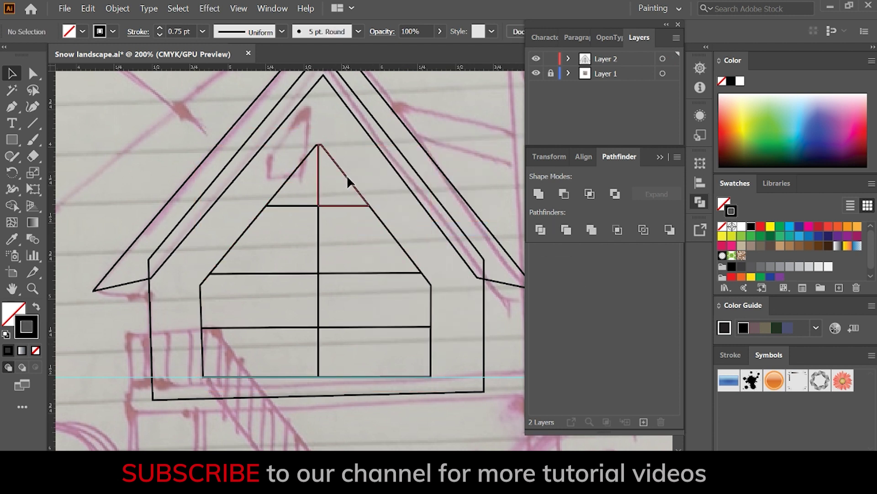
Step: Turn off Smart Guides and rearrange the split triangles and trapezoid panes into window positions
left_click_drag(347, 177, 360, 167)
left_click_drag(289, 178, 276, 161)
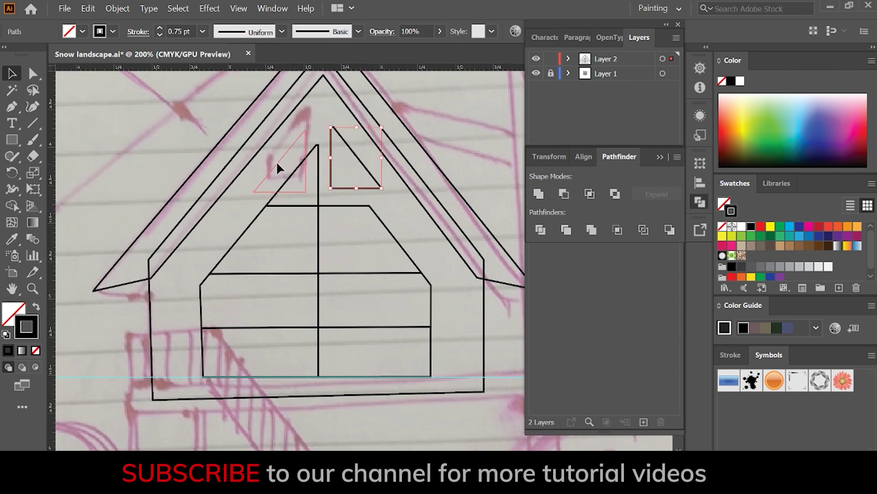
left_click(239, 8)
left_click(312, 406)
mouse_move(333, 179)
left_mouse_down()
mouse_move(312, 182)
mouse_move(348, 196)
left_mouse_up()
left_click_drag(320, 223, 314, 217)
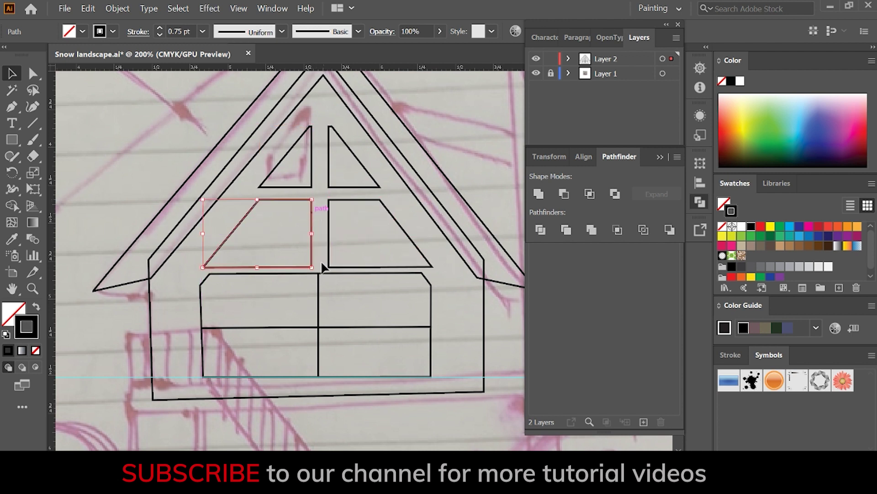
mouse_move(298, 279)
left_mouse_down()
mouse_move(329, 306)
mouse_move(313, 306)
left_mouse_up()
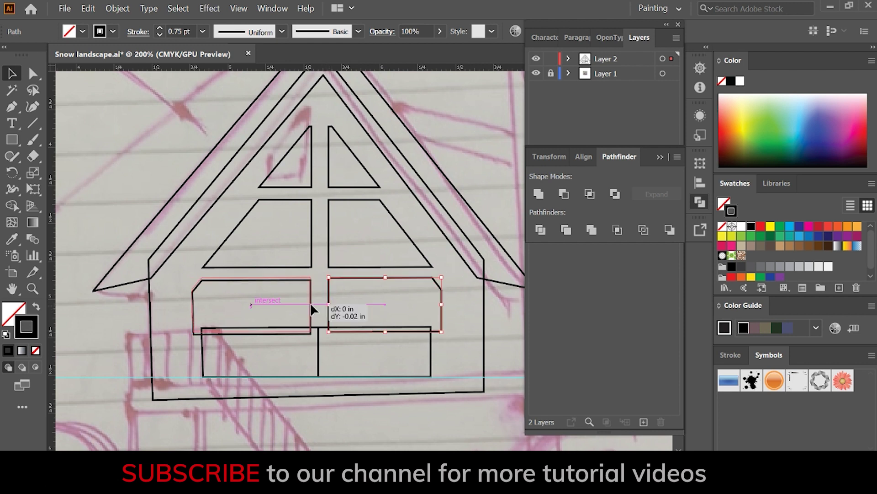
Step: Delete the two leftover rectangles and stretch the lower-left pane down to make it taller
left_click(201, 354)
key("Delete")
left_click(432, 348)
key("Delete")
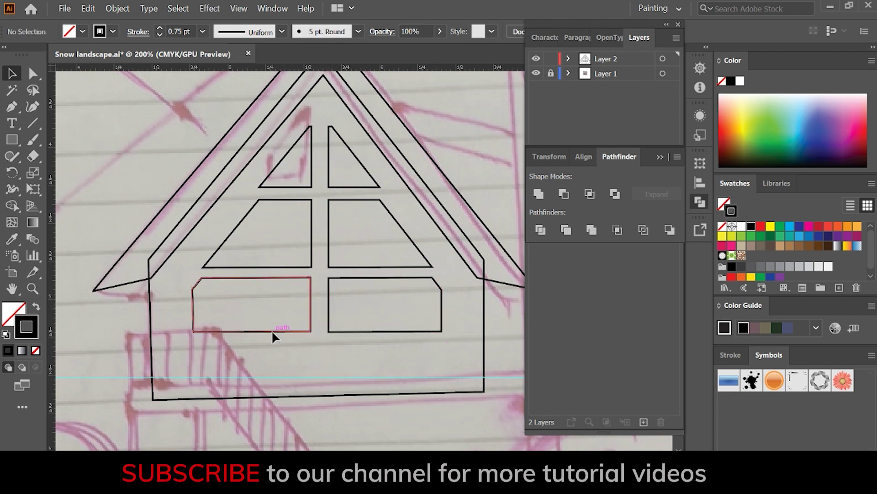
left_click_drag(272, 331, 272, 376)
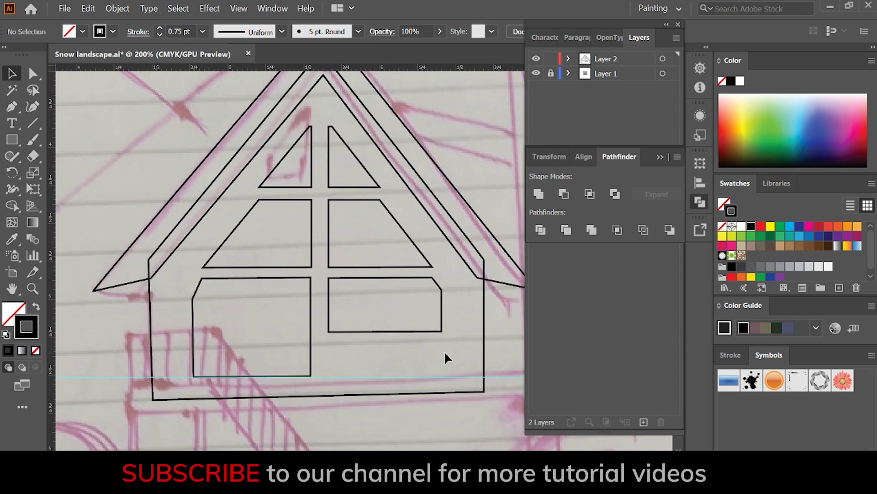
scroll(441, 393, "down", 3)
scroll(439, 388, "down", 2)
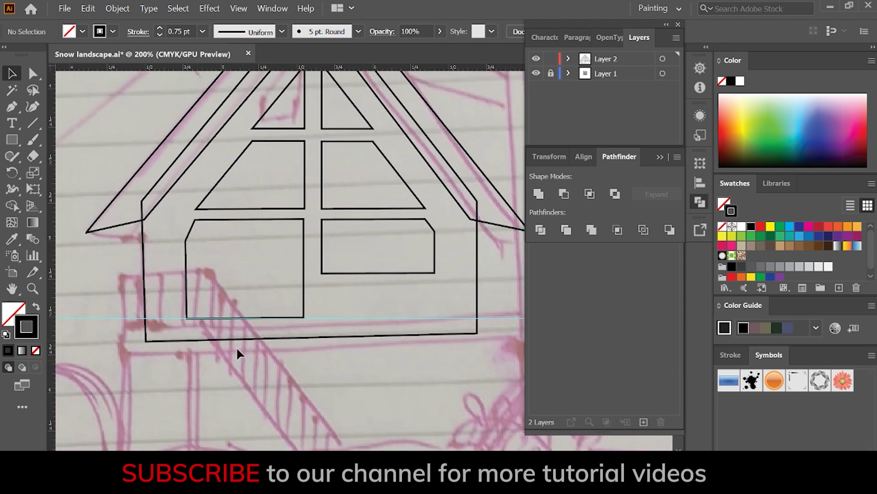
Step: Snap the house outline's bottom-left anchor onto the guide and save the document
left_click(33, 73)
left_click(144, 342)
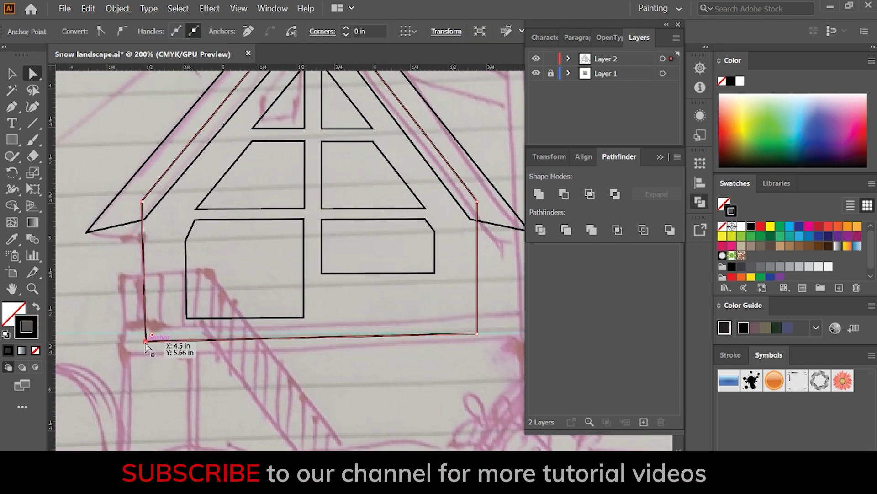
left_click_drag(145, 341, 144, 334)
left_click(322, 392)
key("ctrl+s")
key("ctrl+minus")
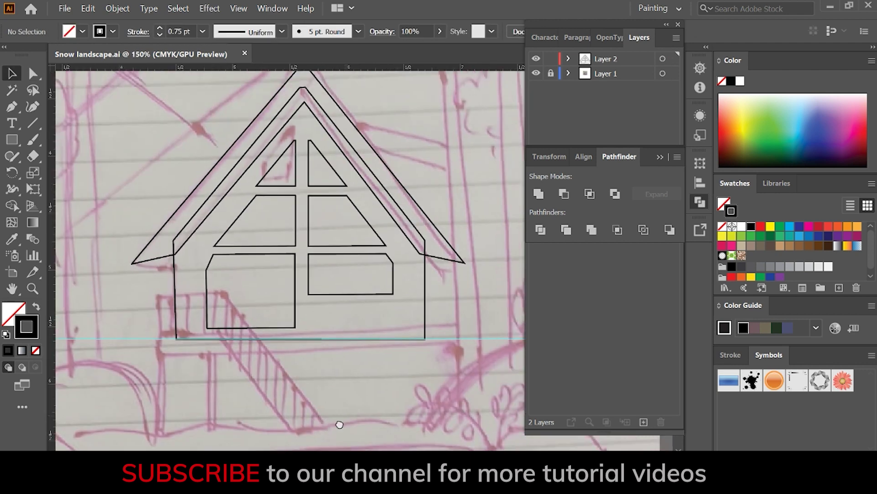
Step: Move the window panes onto a new Layer 3 with Paste in Place and lock it
left_click(599, 104)
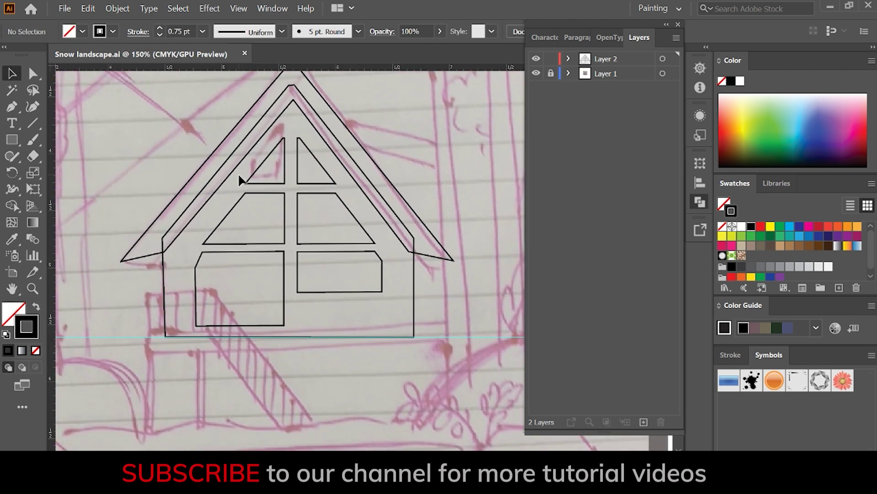
left_click(381, 288)
key("ctrl+x")
left_click(643, 422)
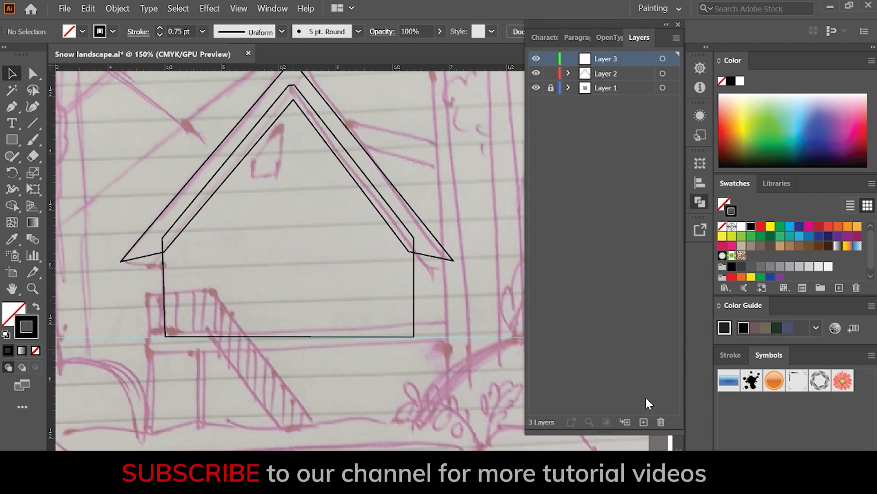
key("ctrl+f")
left_click(551, 59)
Step: On new Layer 4, draw the long platform plank and three thin stilt legs beneath it
left_click(643, 421)
scroll(282, 358, "down", 1)
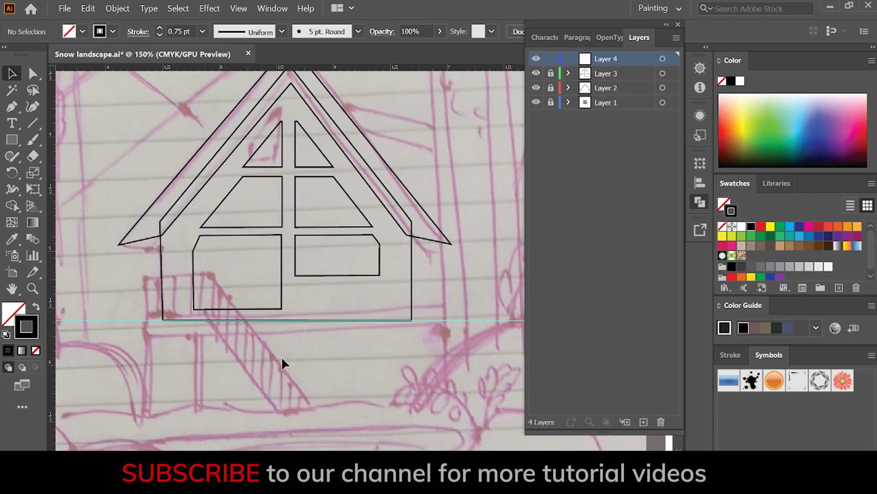
left_click_drag(144, 315, 444, 334)
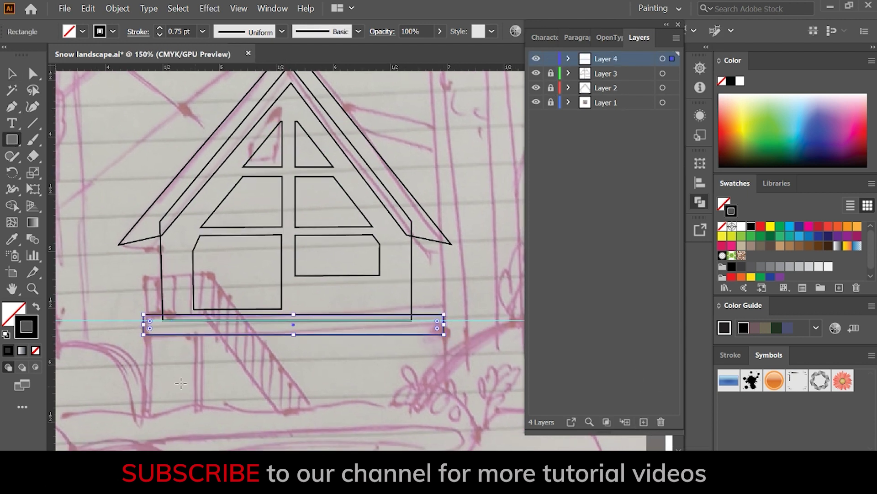
key("v")
key("m")
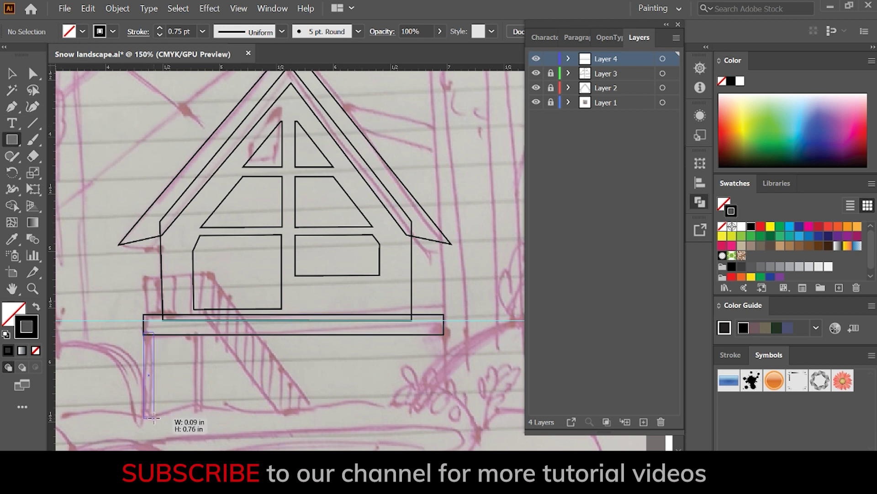
left_click_drag(143, 332, 154, 418)
key("v")
left_click(185, 385)
left_click_drag(154, 385, 442, 380)
left_click(235, 394)
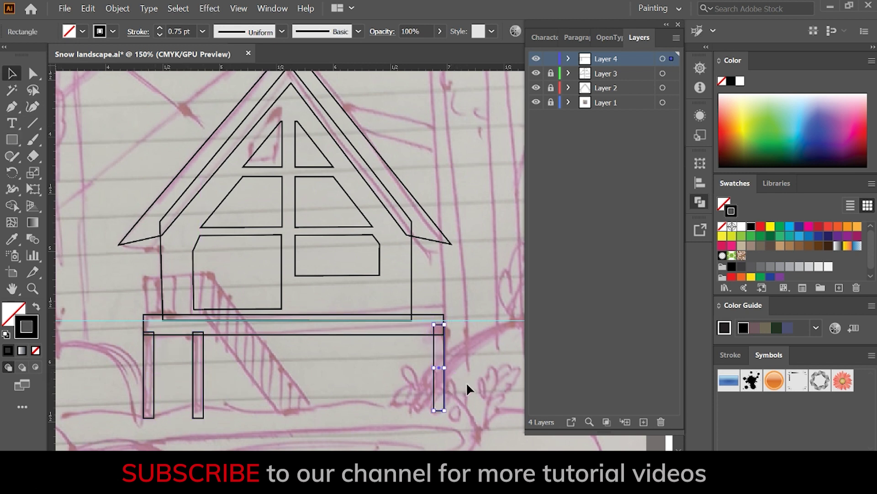
left_click(467, 384)
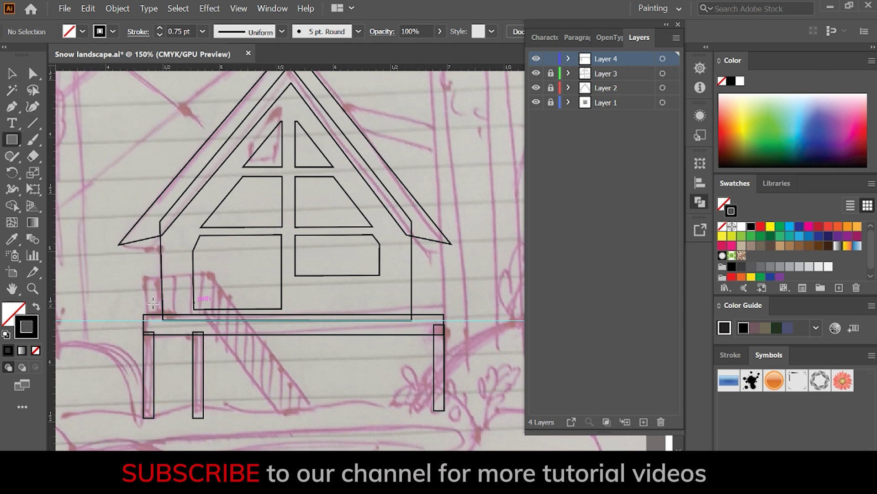
Step: Draw the porch box at the cabin's left and a closed slanted stair shape below it, then save
left_click_drag(140, 276, 214, 314)
left_click(12, 106)
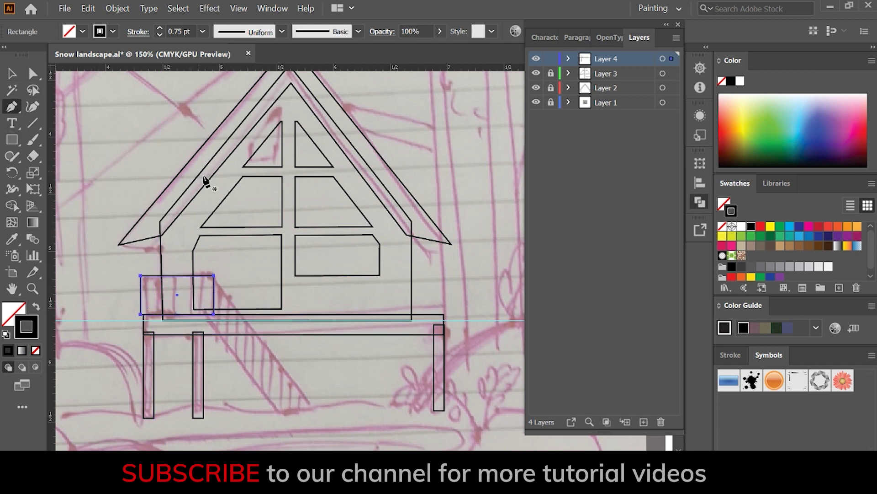
left_click(214, 276)
left_click(313, 409)
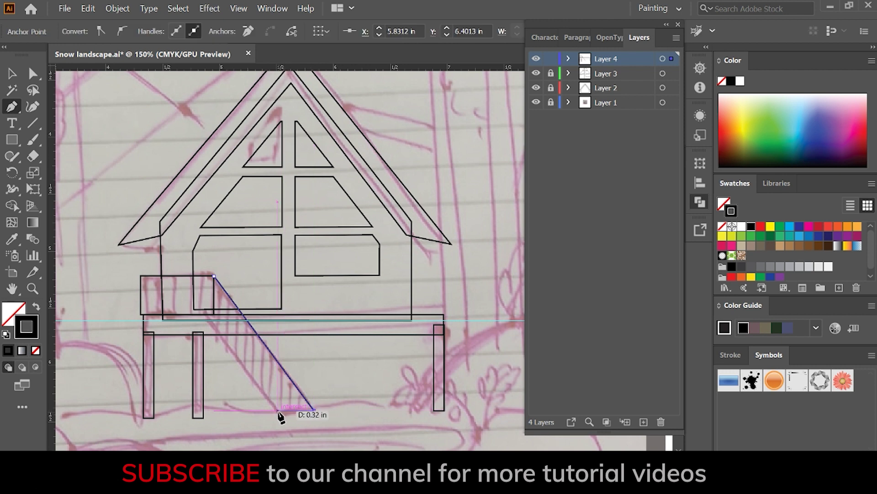
left_click(276, 413)
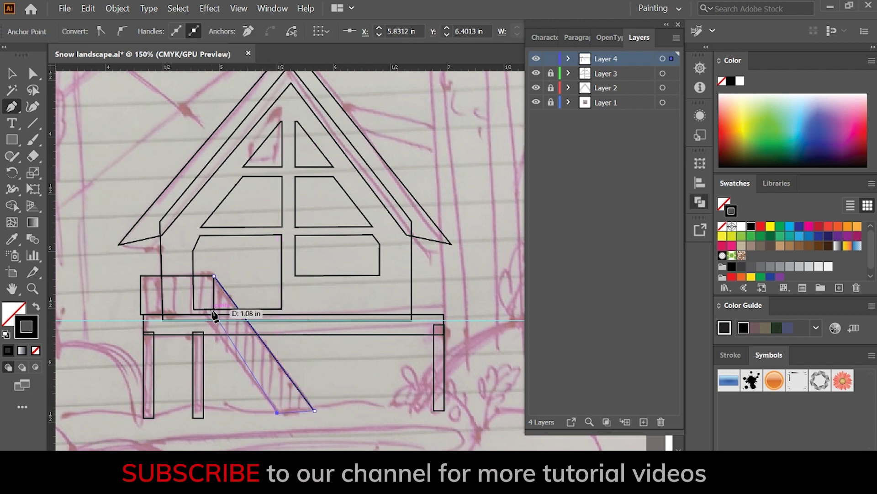
left_click(215, 315)
left_click(213, 276)
key("a")
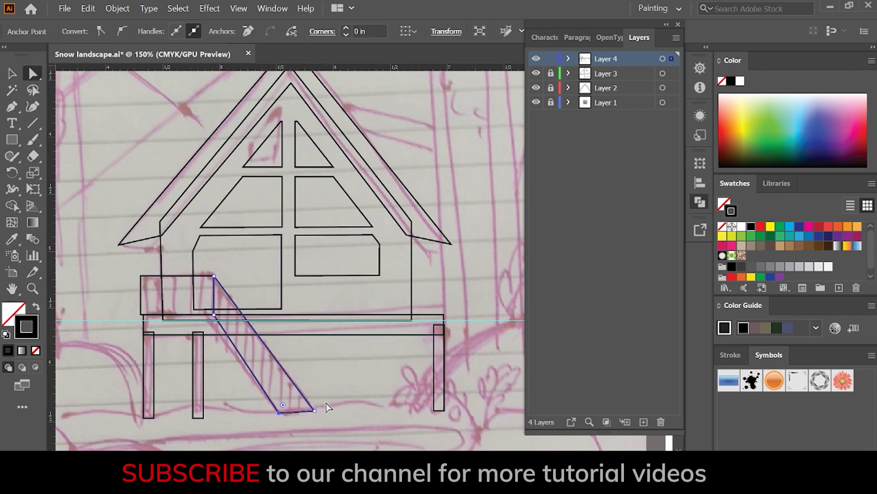
left_click(281, 413)
key("ctrl+s")
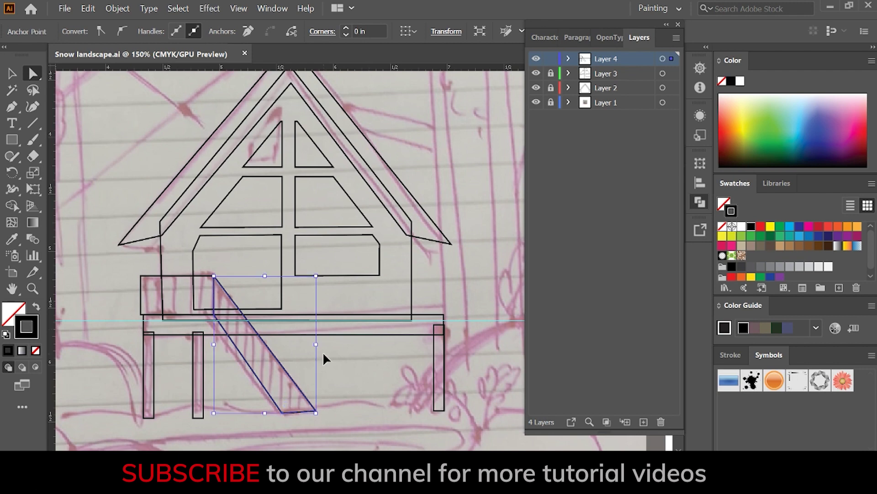
left_click(344, 358)
Step: Increase the stroke weight of the porch and railing outlines and save
scroll(384, 416, "up", 2)
scroll(379, 425, "up", 2)
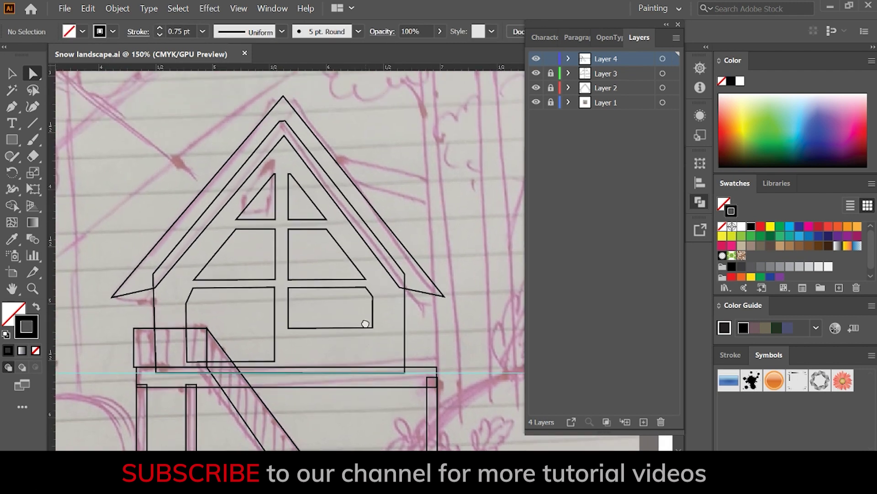
scroll(401, 375, "down", 2)
scroll(421, 405, "up", 3)
scroll(275, 215, "up", 2)
left_click_drag(274, 221, 306, 404)
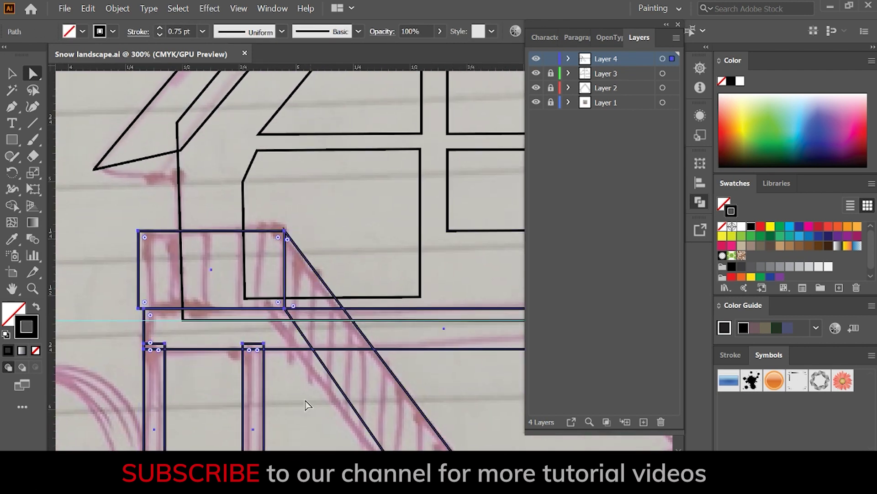
left_click(138, 32)
left_click(317, 350)
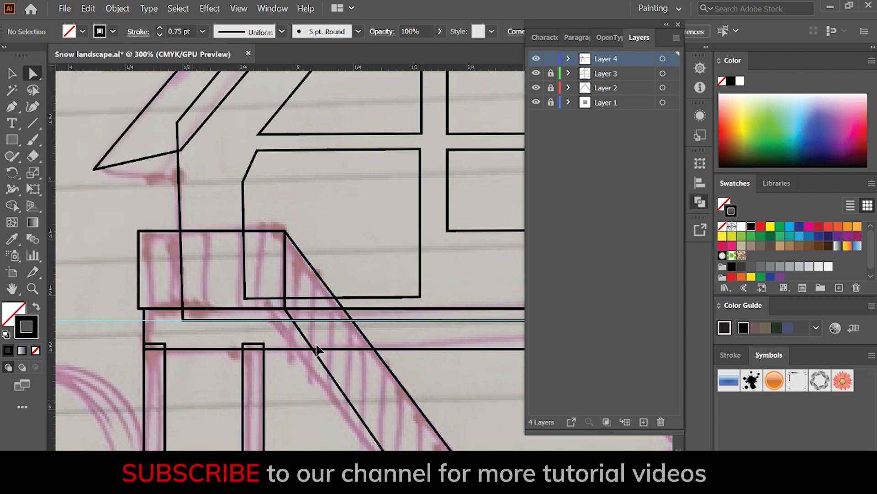
key("ctrl+s")
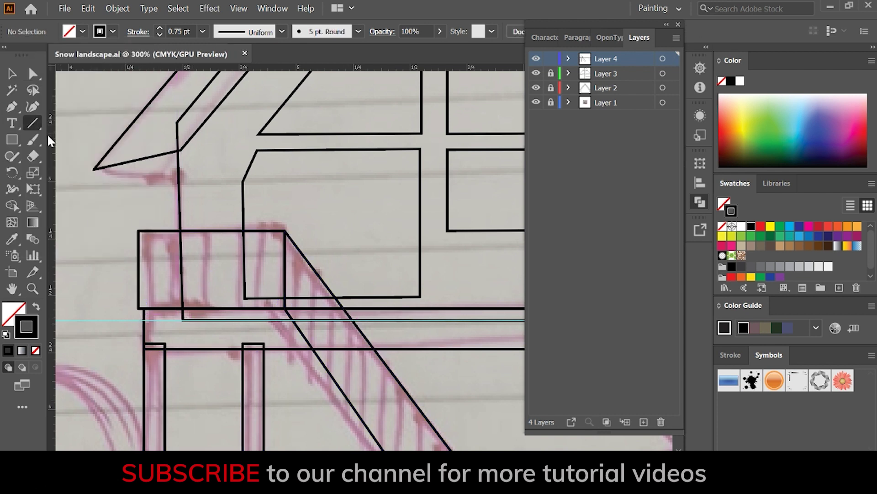
Step: Draw thin posts at both porch ends and a vertical bar, then select both bars
left_click(11, 140)
left_click_drag(139, 231, 152, 309)
left_click_drag(275, 230, 285, 308)
left_click(32, 123)
mouse_move(161, 231)
left_mouse_down()
mouse_move(161, 305)
mouse_move(194, 291)
mouse_move(276, 293)
left_mouse_up()
key("v")
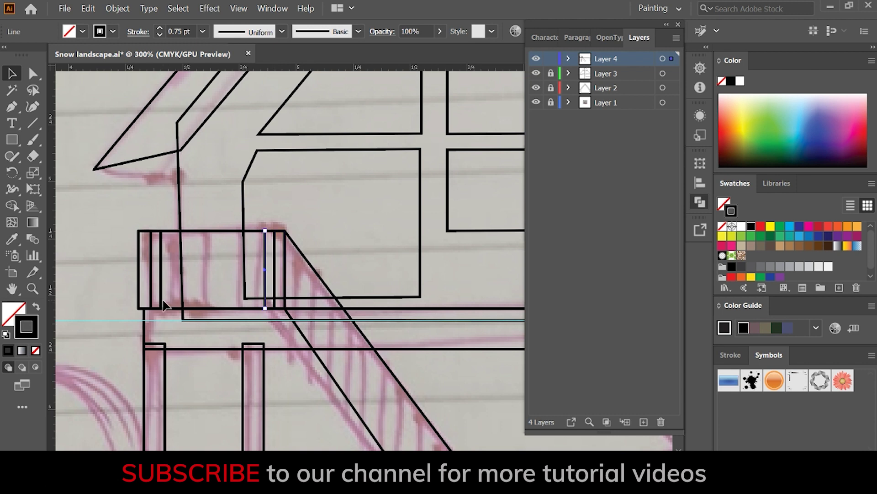
left_click(161, 304, "shift")
Step: Blend the two vertical bars with Blend Options set to Specified Steps 9
key("w")
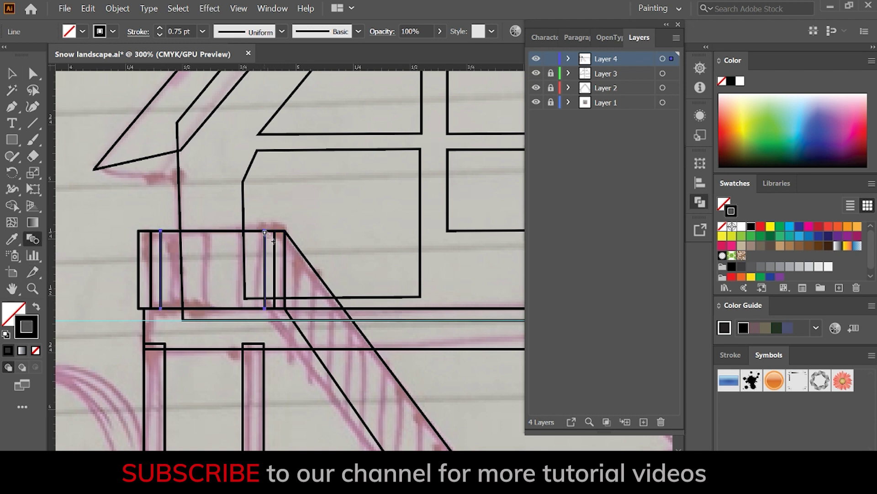
left_click(265, 233)
double_click(32, 238)
left_click_drag(535, 167, 552, 162)
left_click(487, 193)
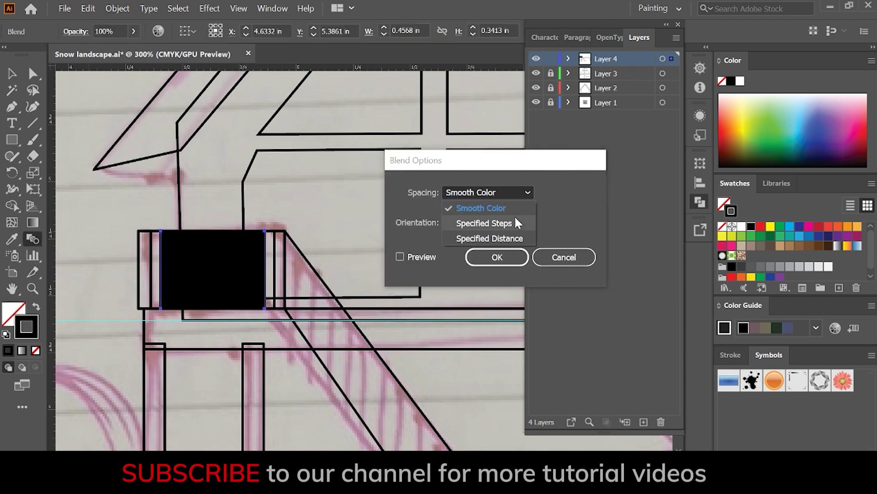
left_click(514, 218)
type("9")
left_click(400, 257)
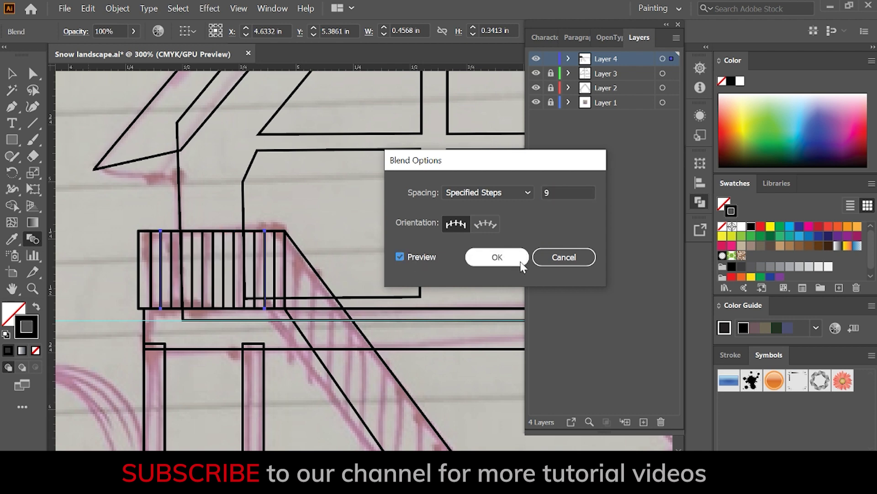
left_click(497, 257)
key("v")
left_click(429, 377)
scroll(428, 378, "down", 2)
scroll(393, 379, "right", 3)
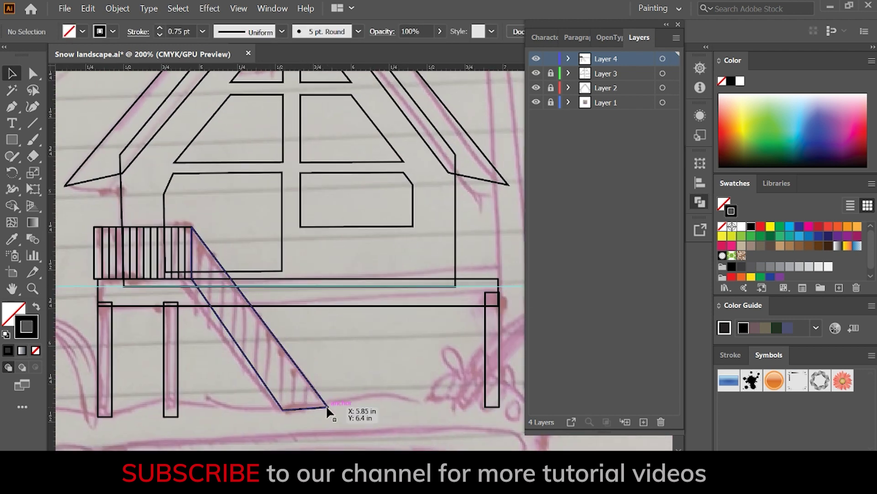
Step: Pull the stair's bottom-right corner inward and blend a copied vertical bar down the stair
key("a")
left_click_drag(327, 407, 286, 351)
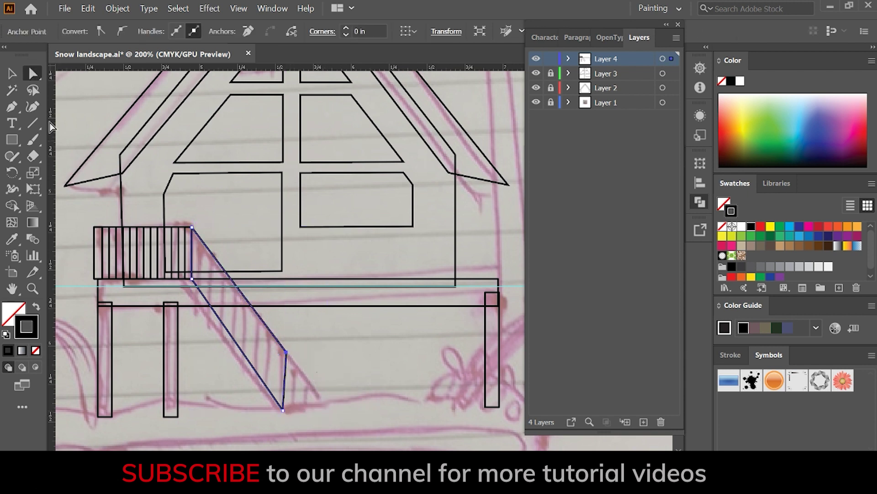
key("v")
mouse_move(185, 263)
left_mouse_down()
mouse_move(281, 296)
mouse_move(266, 257)
mouse_move(271, 292)
mouse_move(253, 364)
left_mouse_up()
key("ctrl+alt+b")
Step: Tilt the end bar to the stair slope, set the blend to 15 steps, and save
key("a")
mouse_move(264, 234)
left_mouse_down()
mouse_move(260, 319)
mouse_move(287, 351)
mouse_move(251, 370)
mouse_move(283, 407)
left_mouse_up()
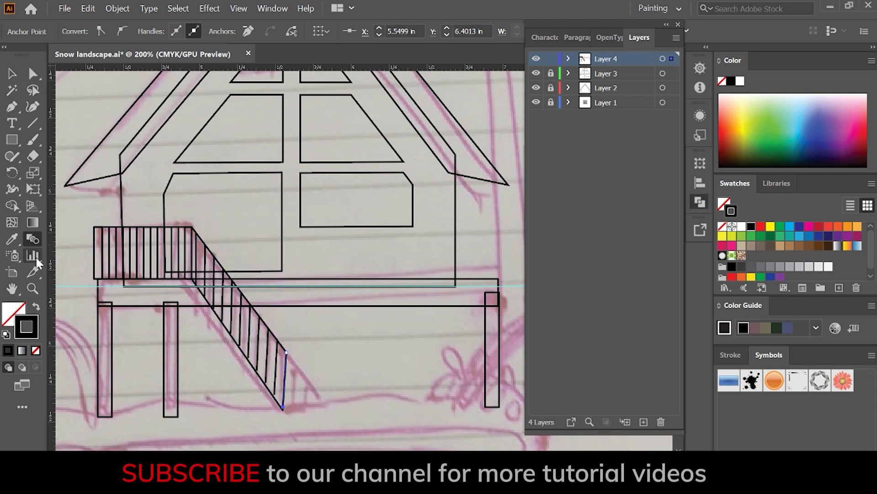
double_click(32, 238)
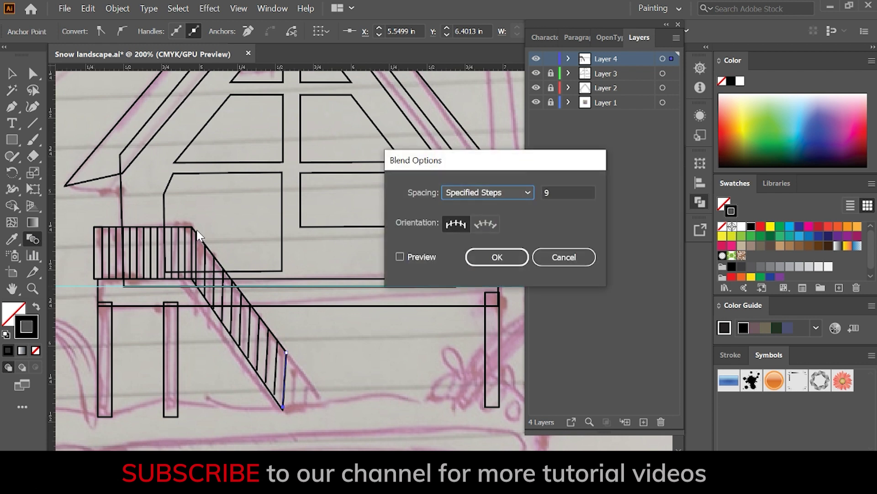
left_click(497, 256)
key("v")
left_click(312, 385)
left_click_drag(283, 391, 240, 411)
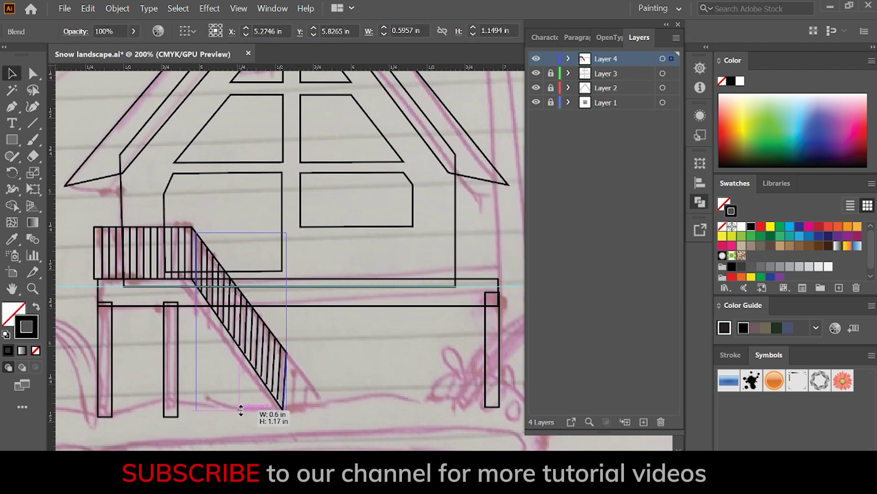
left_click(313, 400)
key("ctrl+s")
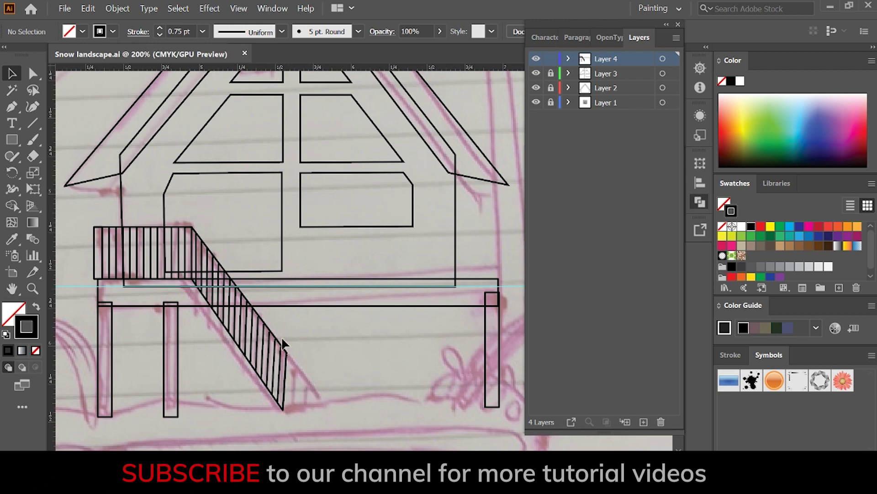
Step: Draw a rectangle beneath the left railing and start tracing the stair stringer path
left_click(12, 139)
left_click_drag(94, 278, 192, 302)
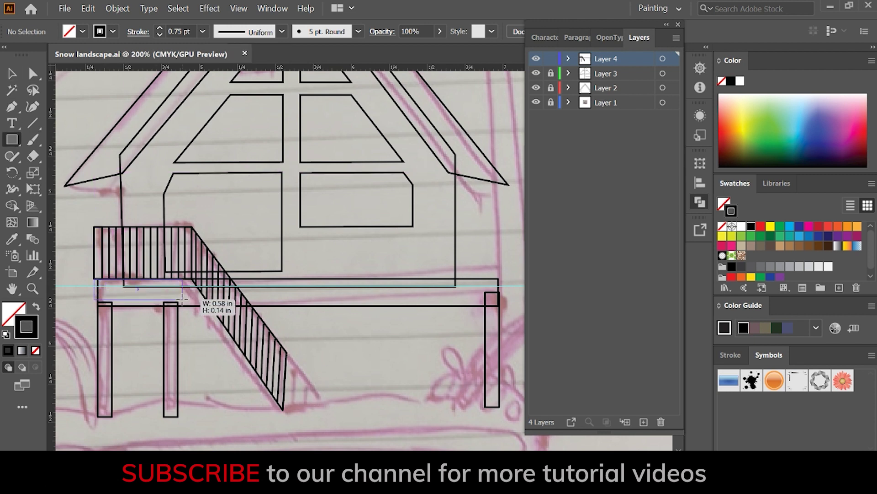
left_click(12, 107)
left_click(191, 301)
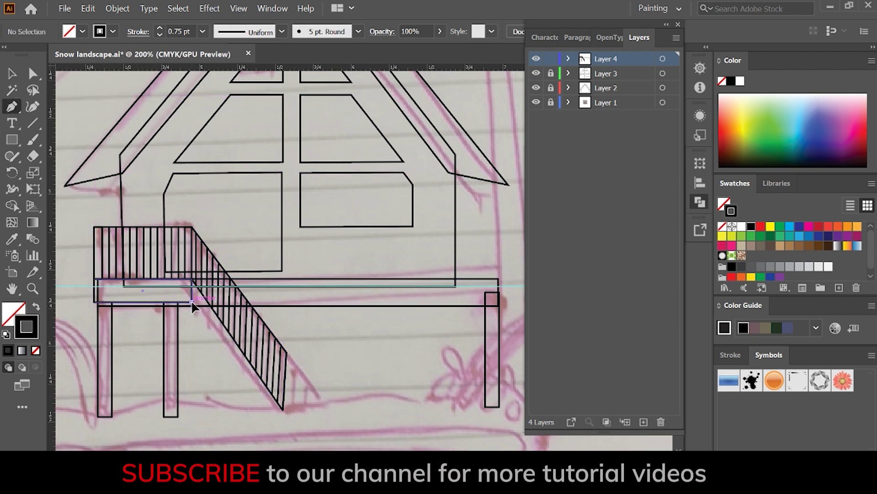
left_click(276, 417)
left_click(286, 354)
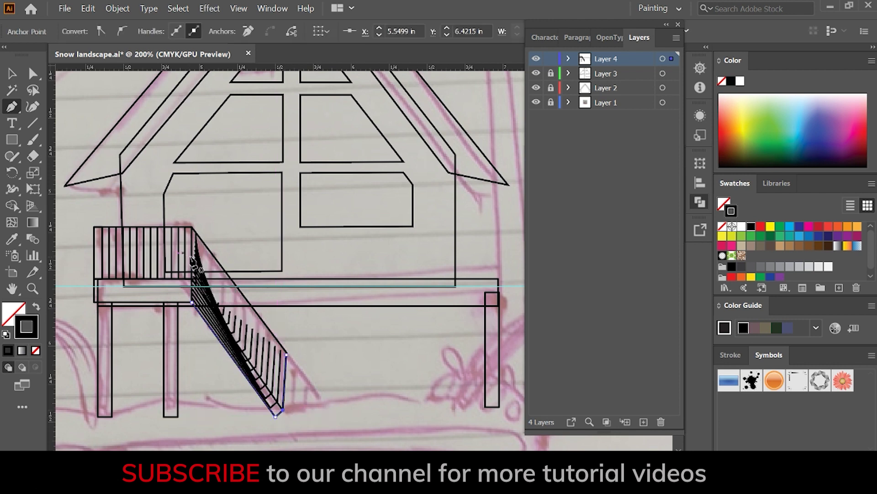
Step: Undo the mistaken stair edits to restore the stair's vertical bars
key("i")
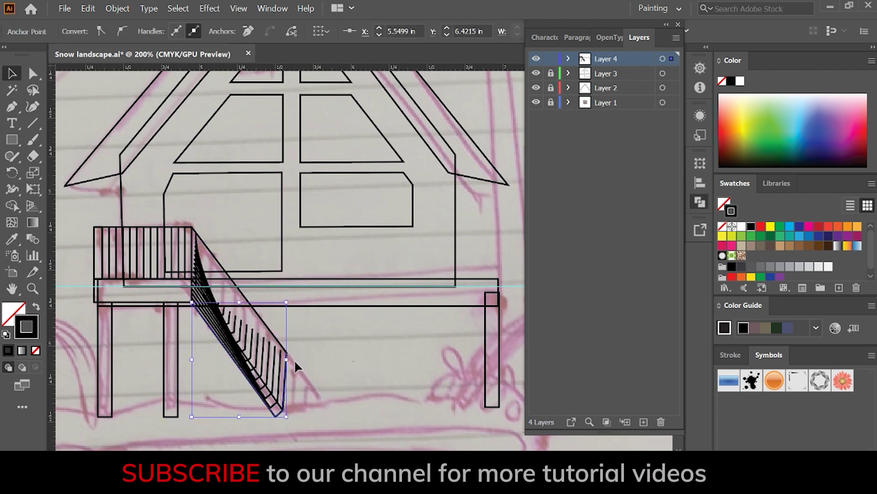
key("v")
key("Delete")
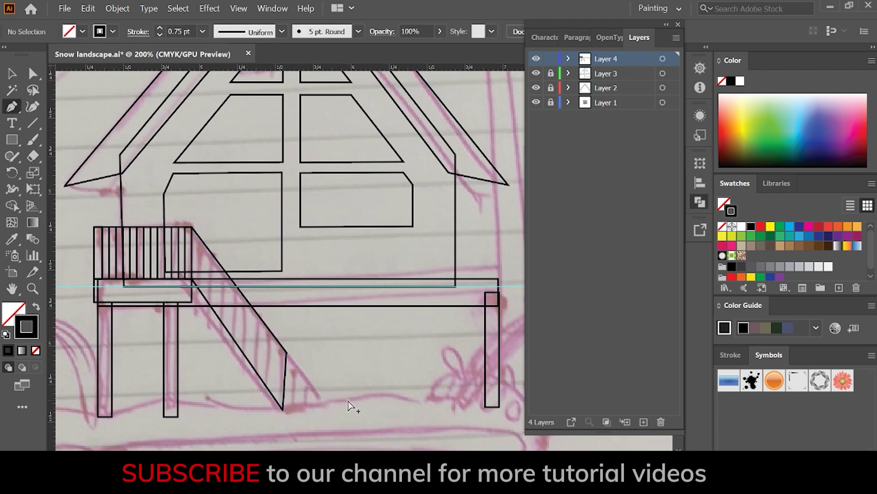
key("ctrl+z")
key("ctrl+z")
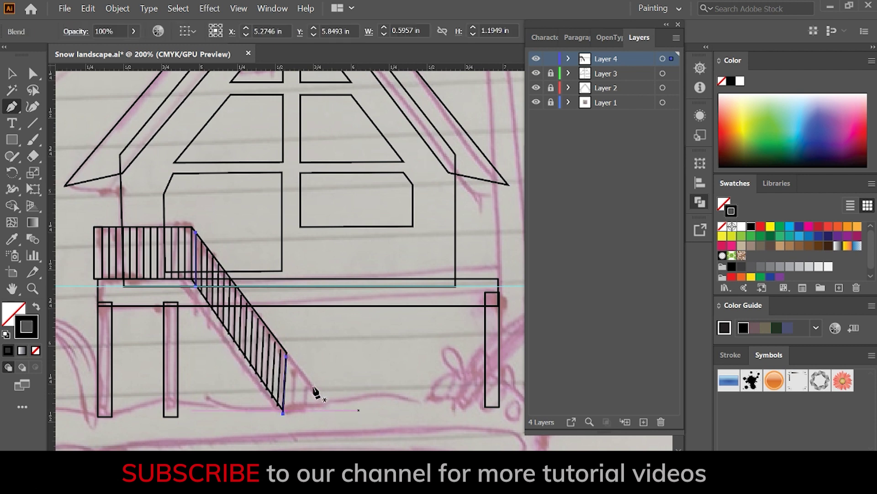
key("v")
left_click(338, 251)
Step: Redraw the block under the left railing and trace the closed stair stringer outline
key("m")
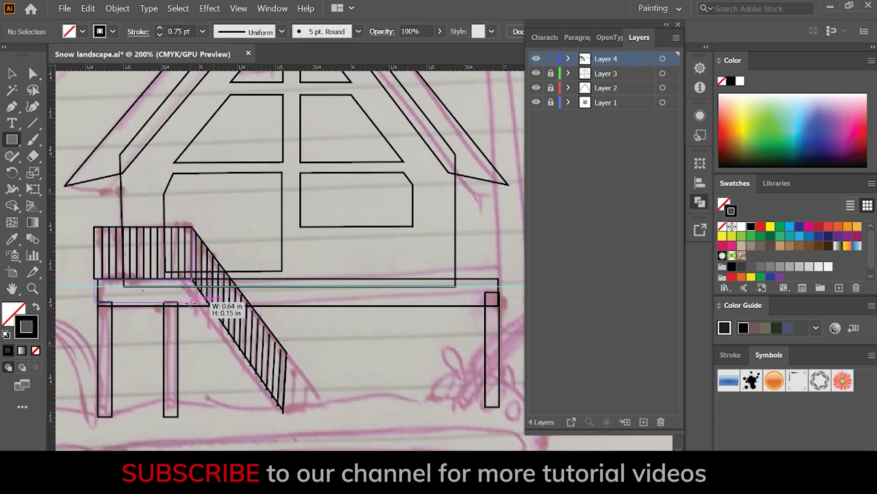
left_click_drag(125, 289, 192, 301)
key("p")
left_click(191, 301)
left_click(276, 419)
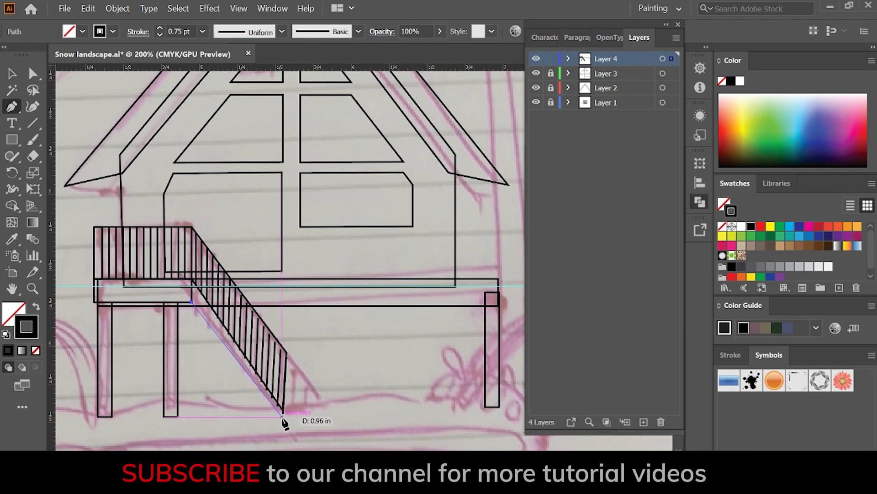
left_click(287, 419)
left_click(192, 283)
left_click(192, 301)
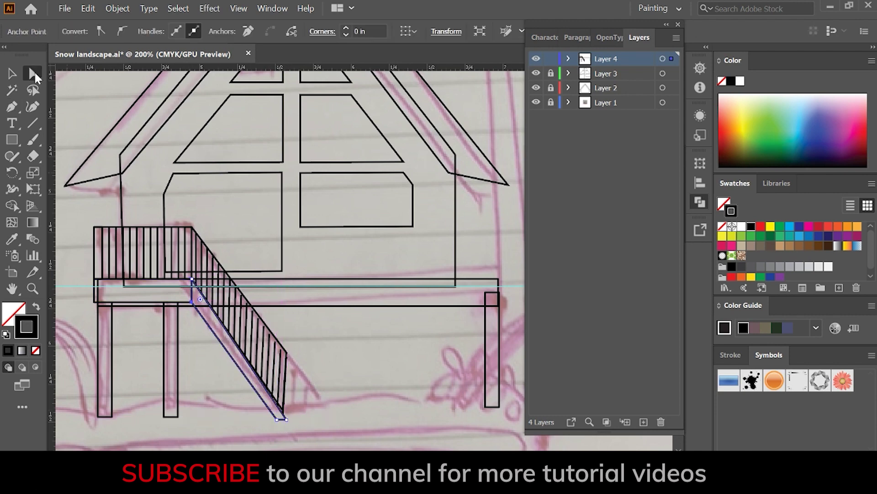
Step: Select and inspect the stair's right edge with Direct Selection
key("a")
left_click(350, 381)
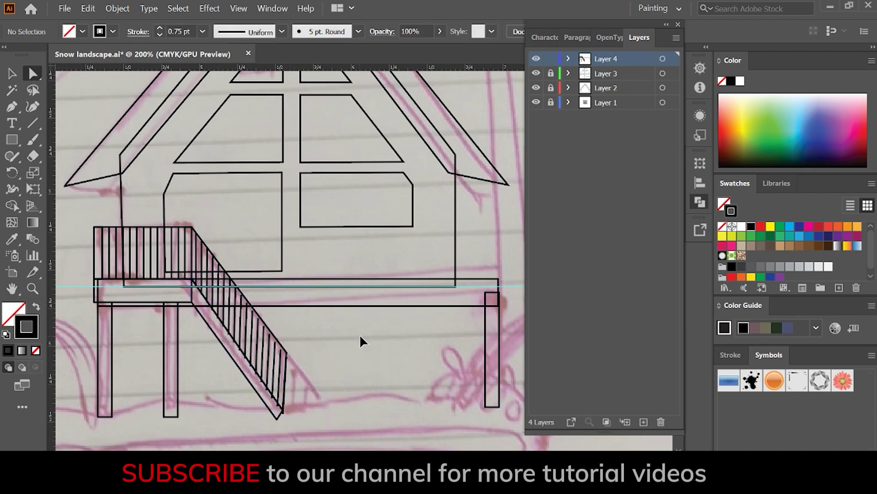
scroll(360, 340, "up", 2)
left_click(319, 345)
scroll(313, 434, "up", 2)
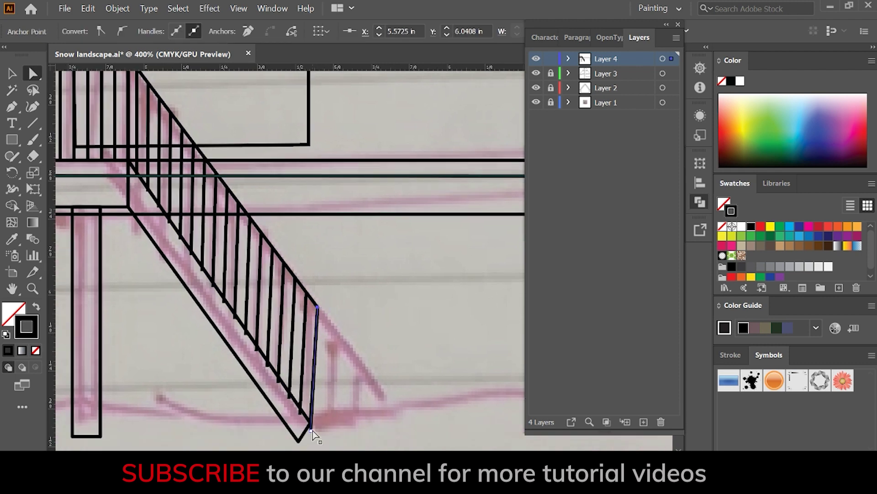
left_click(400, 333)
scroll(399, 333, "down", 1)
scroll(405, 363, "down", 1)
scroll(411, 378, "down", 1)
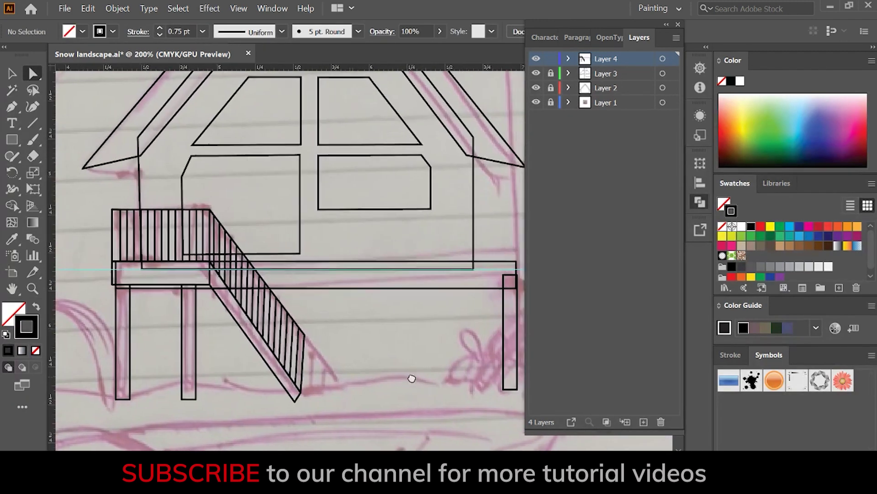
scroll(412, 378, "up", 1)
scroll(404, 401, "down", 1)
scroll(405, 401, "right", 2)
Step: Place a copied leg post next to the foot of the stairs
key("v")
mouse_move(177, 386)
left_mouse_down()
mouse_move(274, 384)
mouse_move(275, 391)
left_mouse_up()
left_click(269, 391)
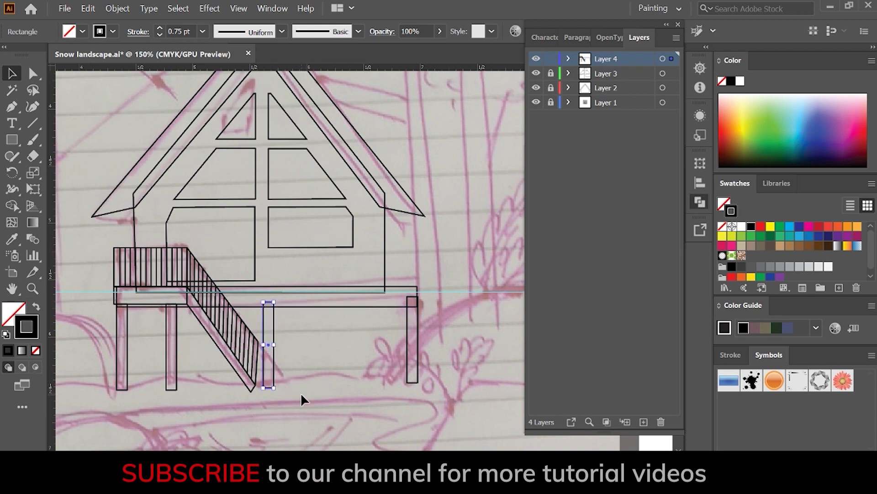
left_click(299, 396)
scroll(300, 396, "up", 3)
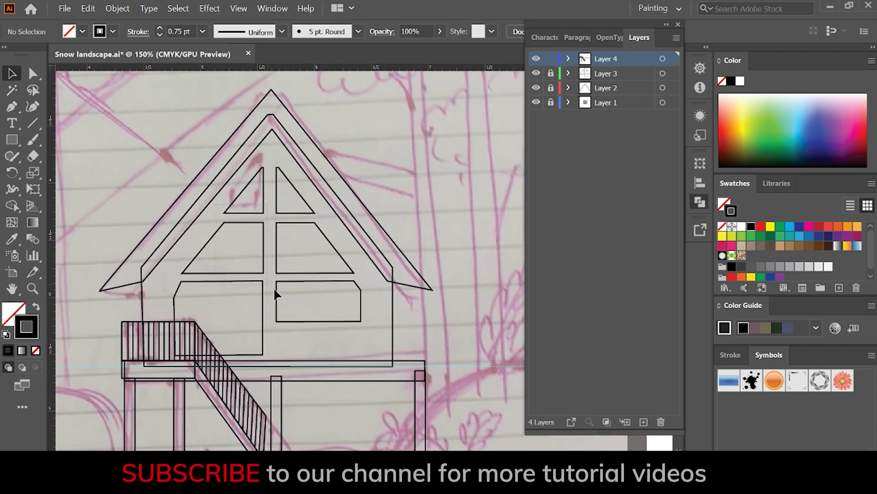
Step: Set the window outlines' stroke weight to 3 pt and save the file
left_click(333, 248)
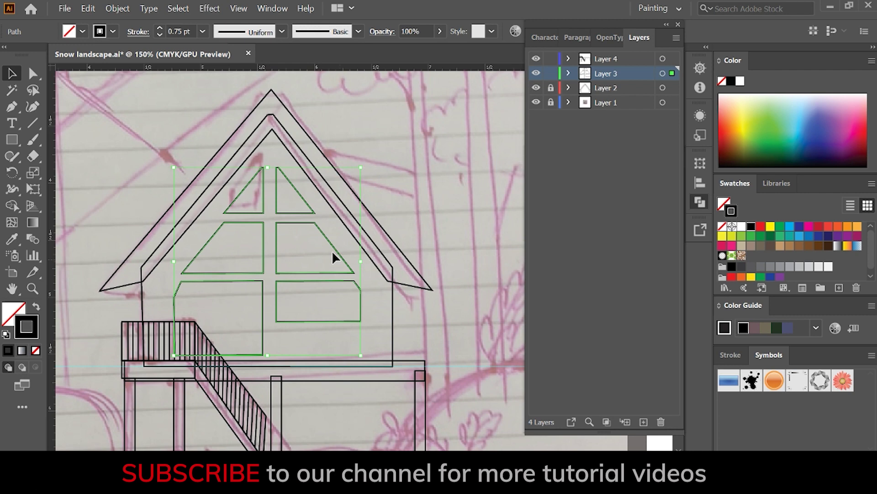
left_click(112, 32)
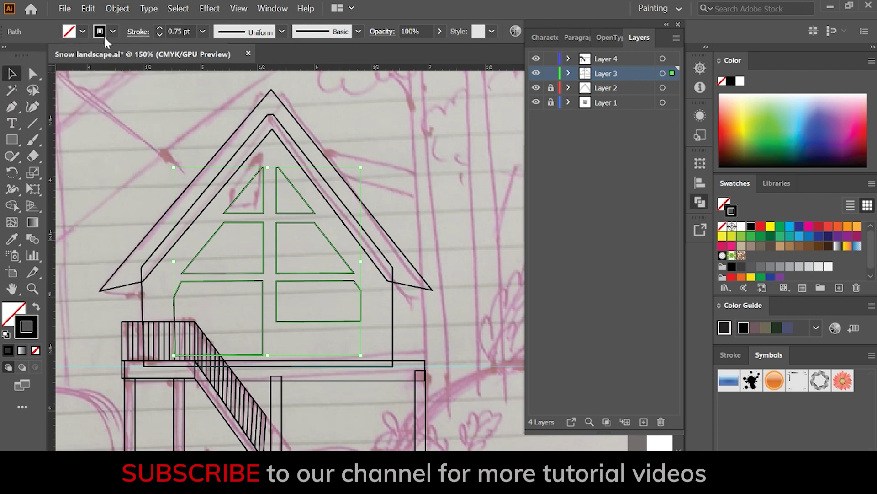
left_click(159, 28)
left_click(159, 28)
left_click(159, 29)
left_click(460, 303)
key("ctrl+s")
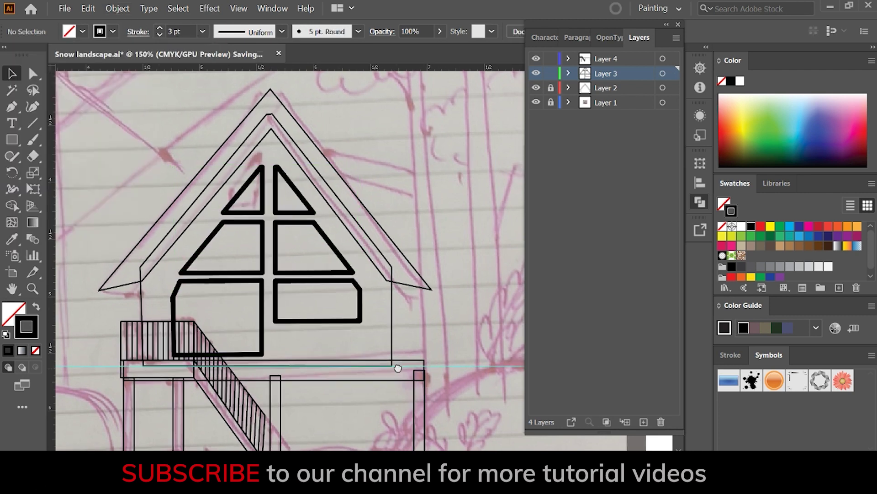
left_click_drag(398, 461, 414, 406)
Step: Lock Layer 4, add a new layer, and copy the railing further right on the deck
left_click(551, 58)
key("ctrl+l")
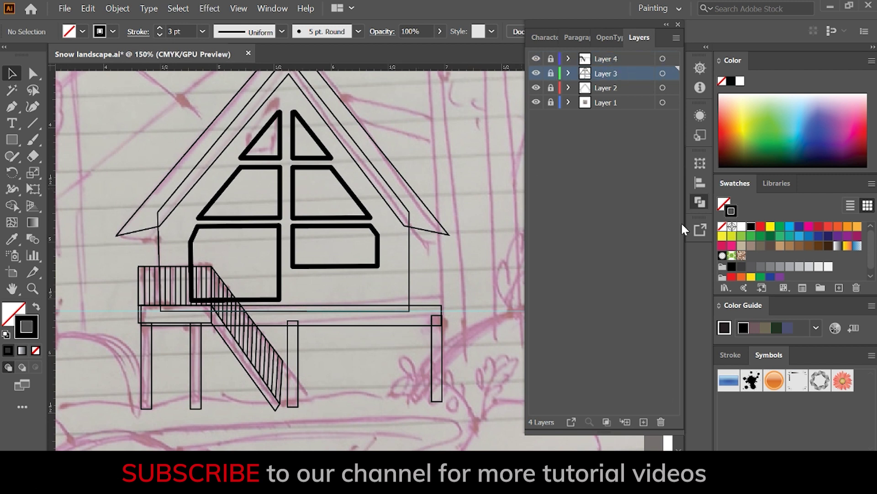
left_click(176, 276)
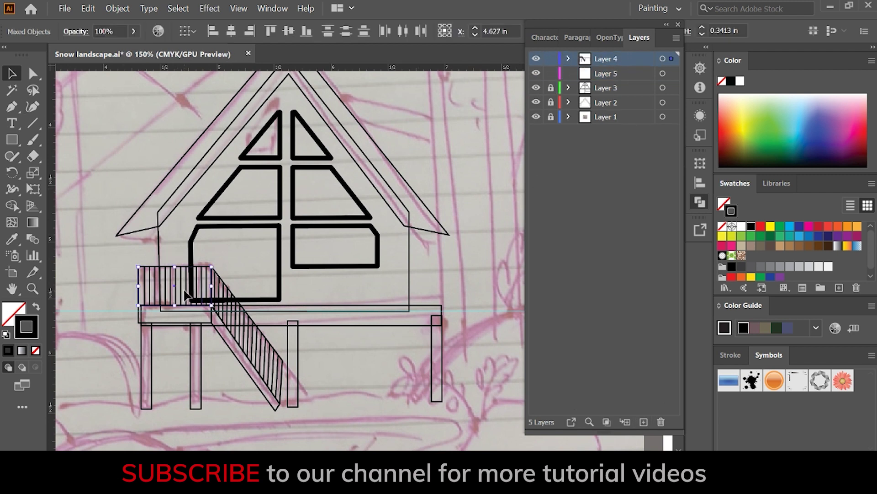
mouse_move(182, 295)
left_mouse_down()
mouse_move(287, 289)
mouse_move(292, 305)
mouse_move(409, 287)
left_mouse_up()
Step: Blend the two railing copies together with 30 specified steps
key("i")
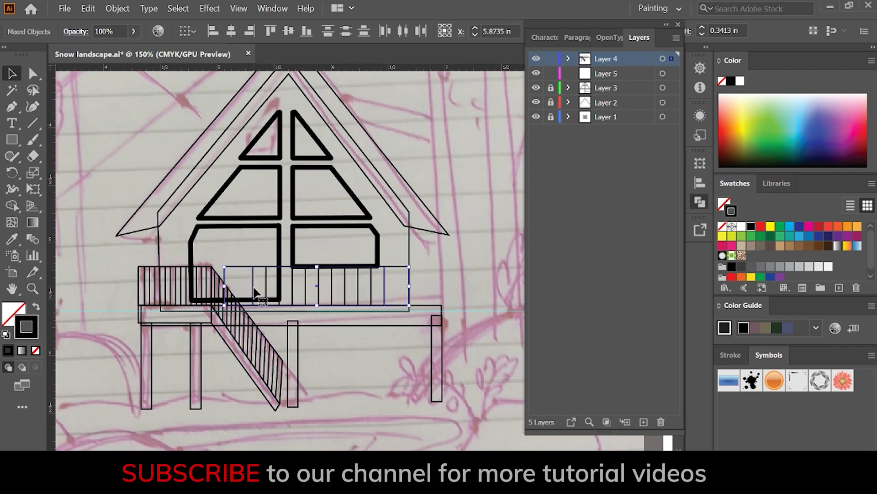
key("ctrl+alt+b")
double_click(32, 238)
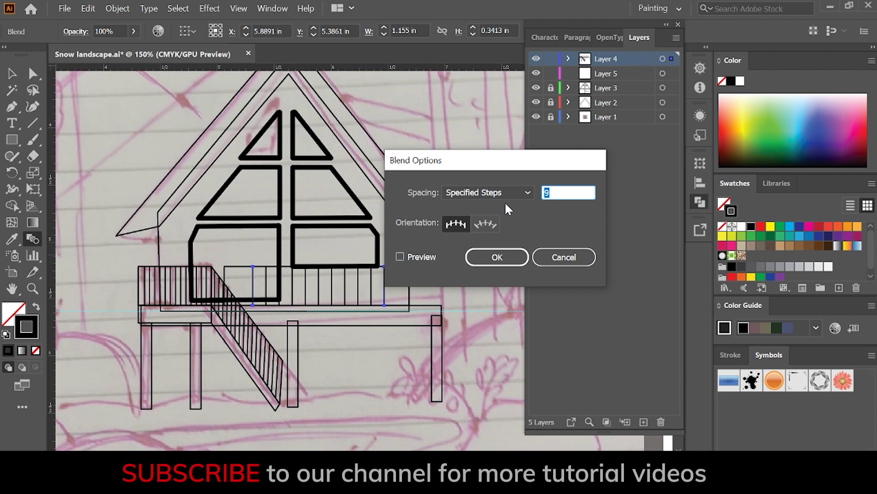
type("30")
key("Return")
Step: Shift the railing blend slightly left and stretch it to the deck's right end
key("v")
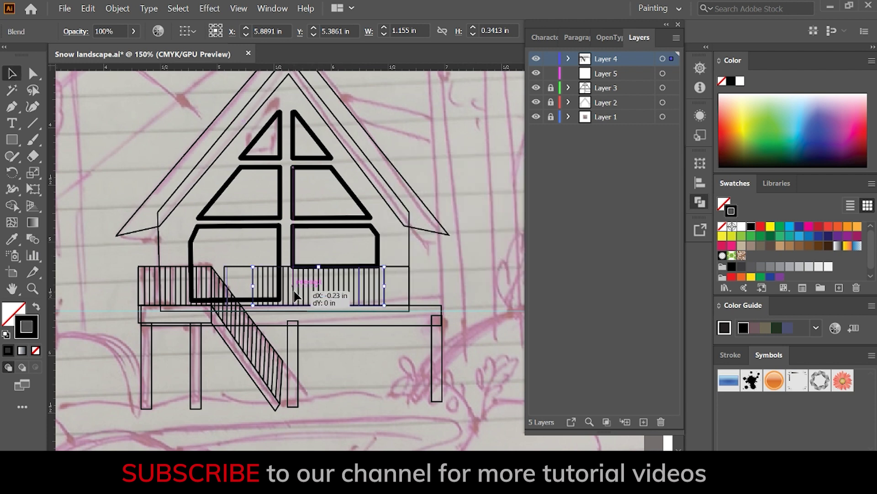
left_click_drag(320, 297, 296, 297)
left_click_drag(366, 287, 408, 288)
left_click(467, 292)
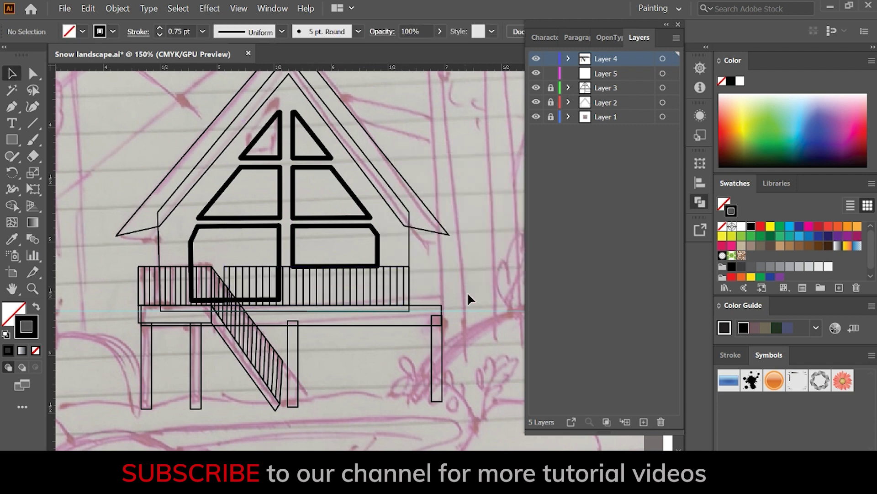
left_click_drag(403, 379, 402, 411)
Step: Save, zoom out to the whole sketch, and create a new layer for the trees
key("ctrl+s")
key("ctrl+minus")
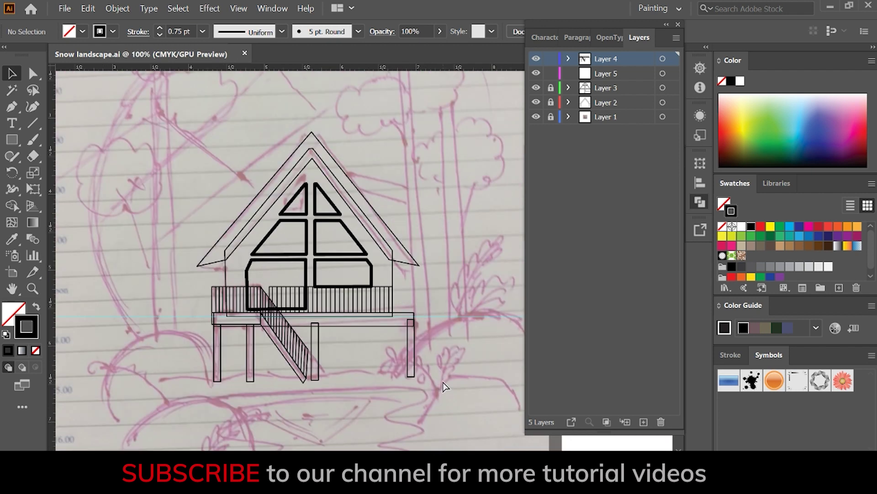
key("ctrl+minus")
left_click(643, 421)
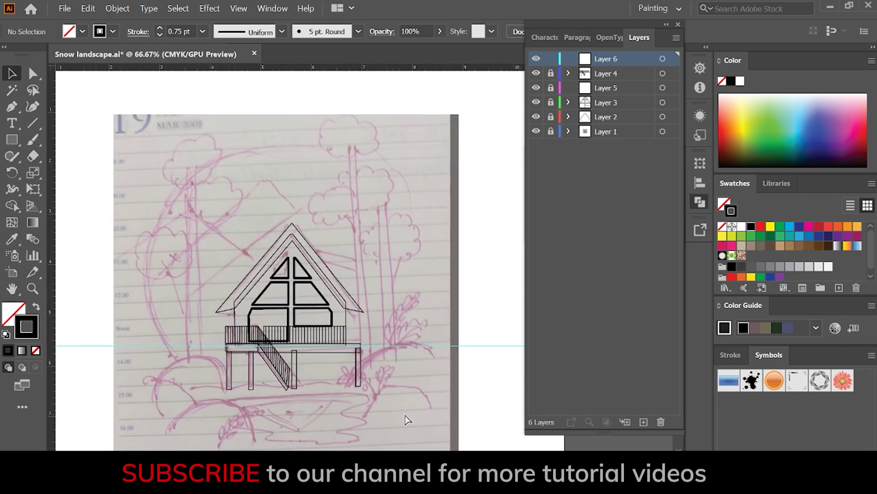
key("ctrl+s")
scroll(405, 417, "right", 2)
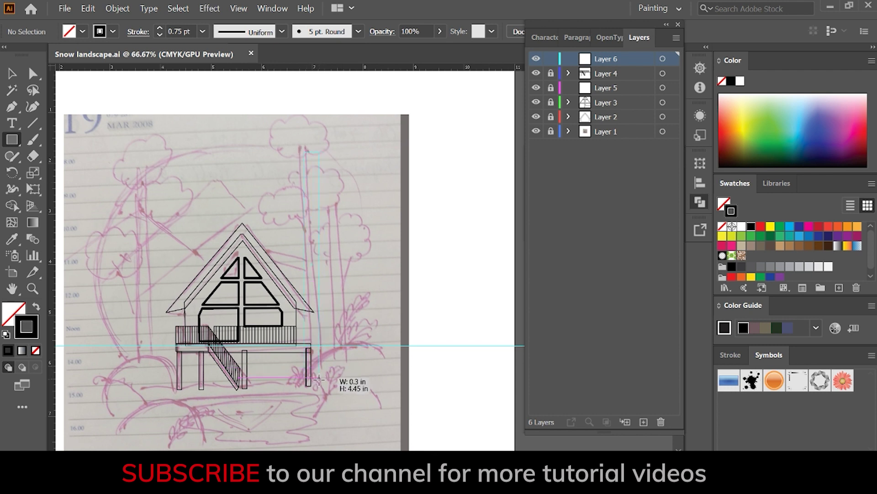
Step: Draw a tall rectangle over the tree trunk right of the cabin, then nudge and narrow it
left_click_drag(303, 151, 318, 386)
key("v")
left_click_drag(316, 274, 321, 273)
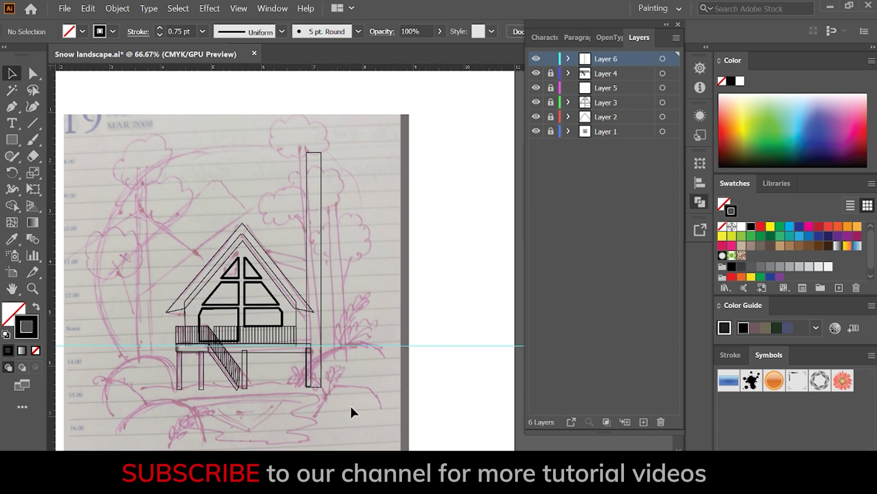
left_click(321, 298)
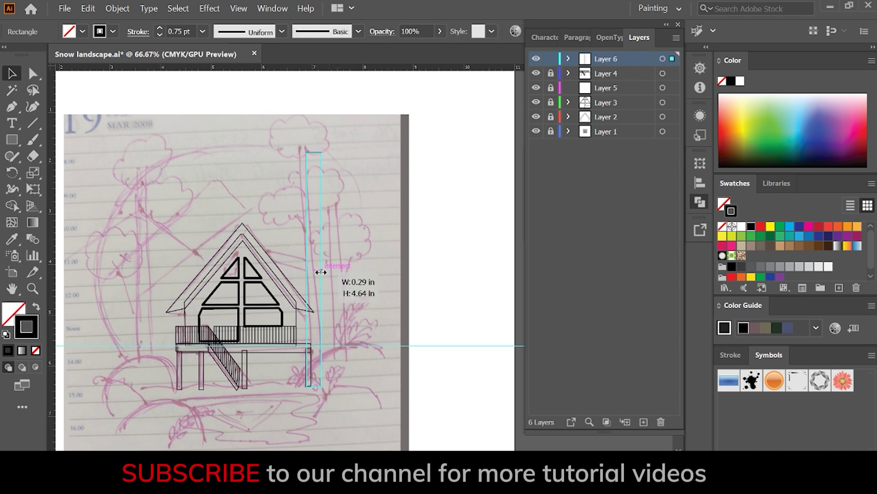
left_click_drag(321, 272, 317, 272)
left_click(388, 320)
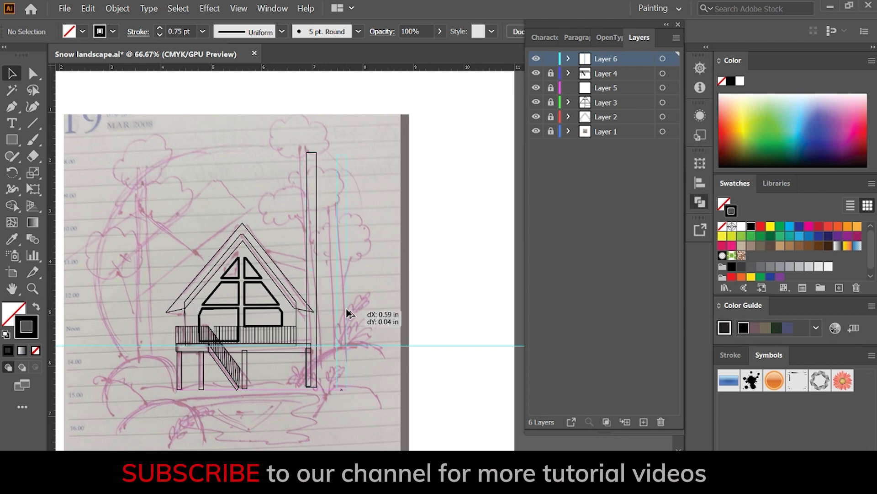
scroll(364, 315, "up", 1)
scroll(387, 374, "up", 1)
left_click_drag(387, 374, 416, 398)
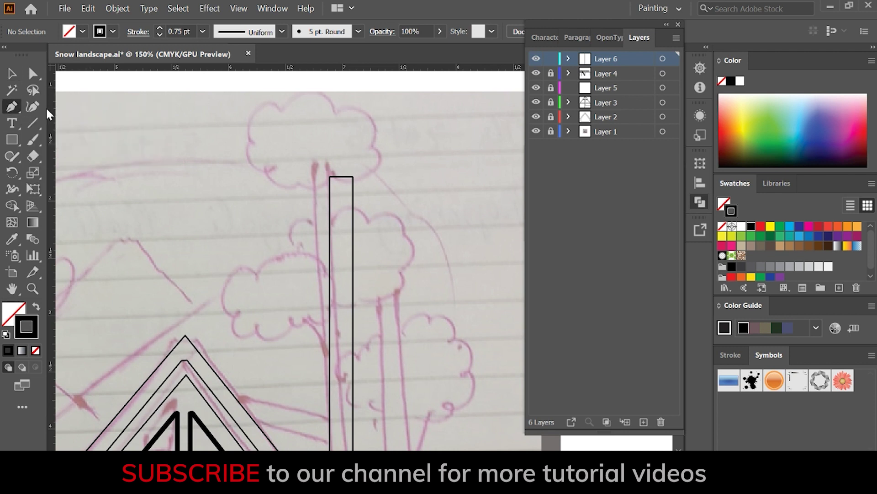
Step: Finish the pencil cloud crown and place a smaller copy left of the trunk
left_click_drag(12, 156, 70, 173)
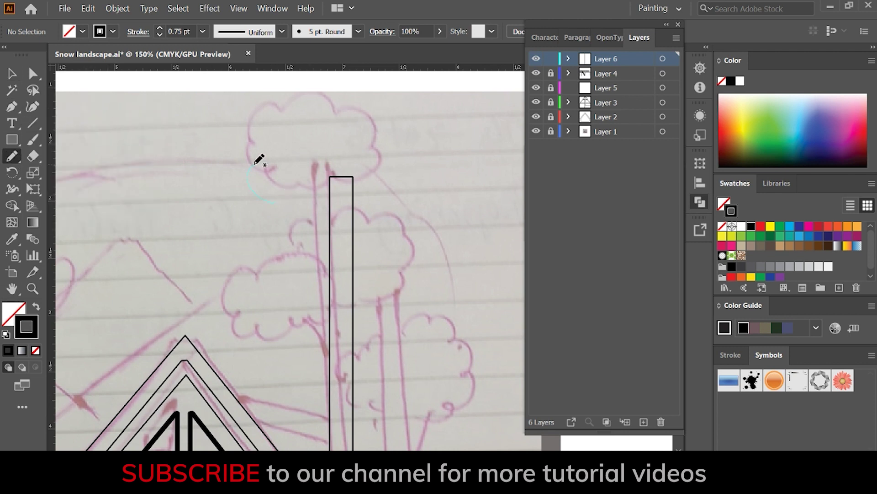
left_click_drag(292, 203, 296, 206)
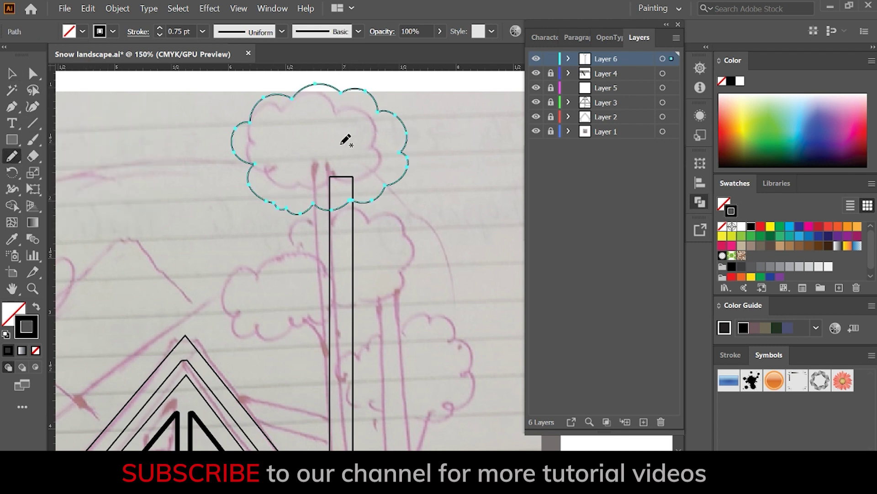
key("v")
left_click_drag(388, 187, 407, 190)
scroll(421, 229, "down", 3)
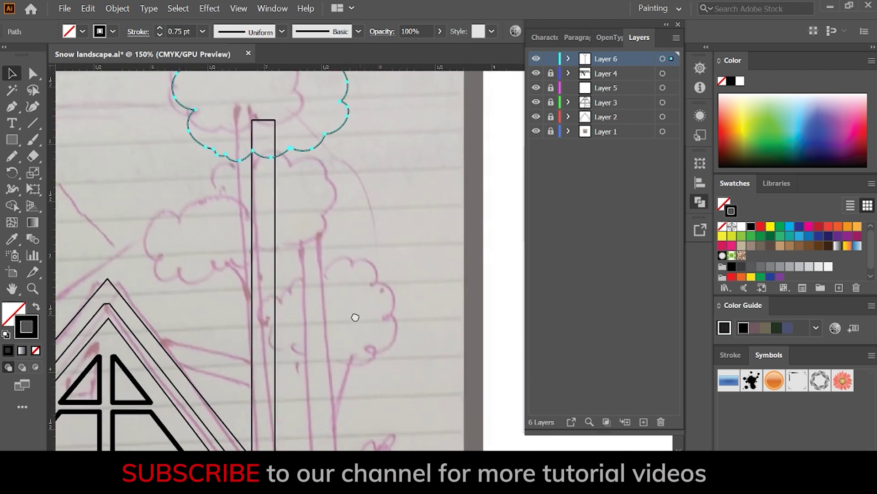
mouse_move(354, 111)
left_mouse_down()
mouse_move(459, 318)
mouse_move(404, 297)
left_mouse_up()
scroll(403, 349, "up", 2)
left_click_drag(458, 307, 318, 242)
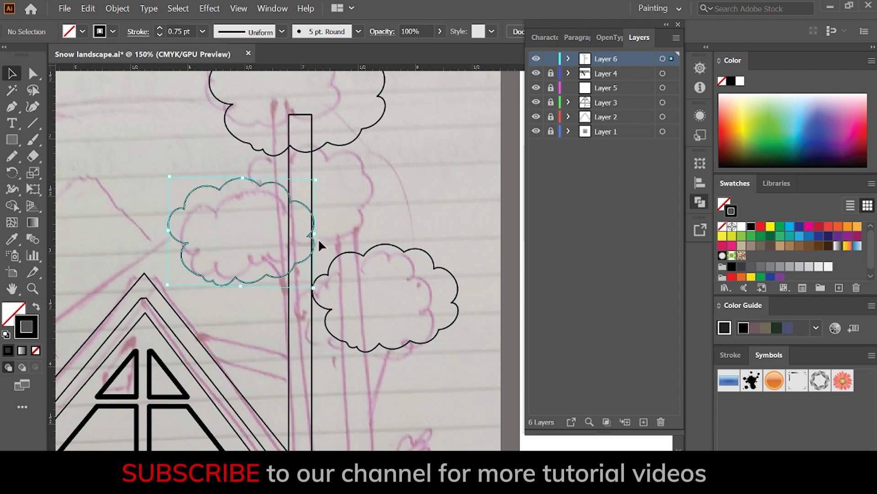
Step: Send the tall trunk behind the cloud crowns and save the drawing
left_click(312, 274)
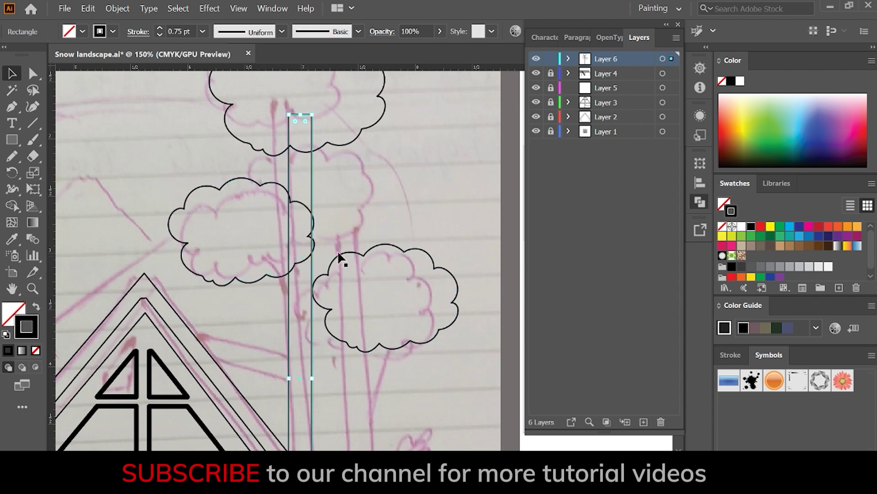
left_click(251, 256)
left_click(117, 8)
key("Escape")
scroll(356, 237, "down", 3)
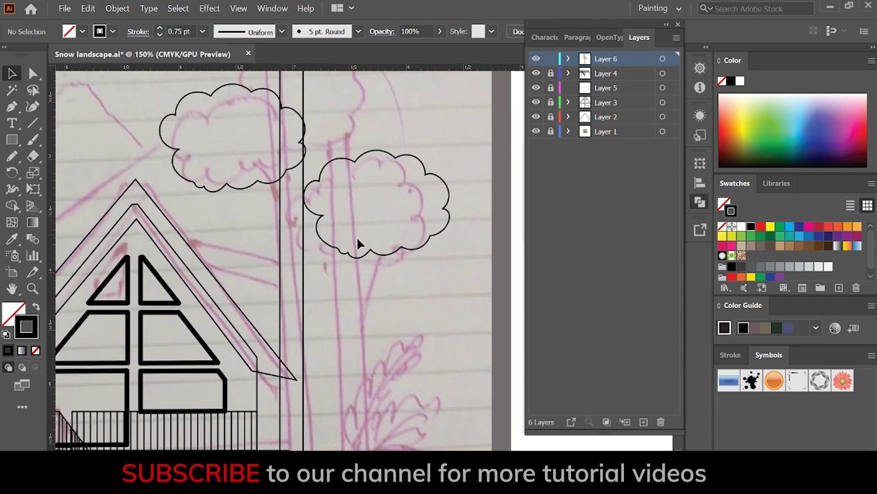
left_click(117, 8)
key("Escape")
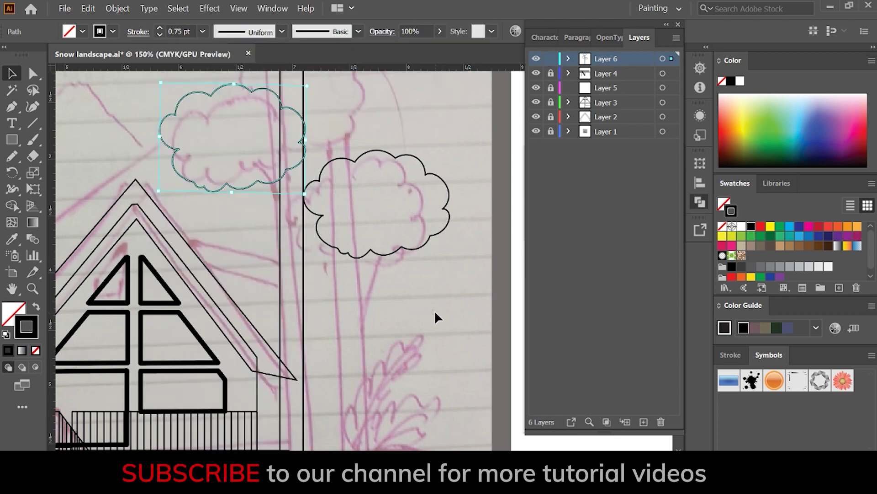
key("ctrl+s")
Step: Redraw the pond's right edge with waves, flatten it slightly, and choose the new layer's position
left_click_drag(405, 340, 415, 382)
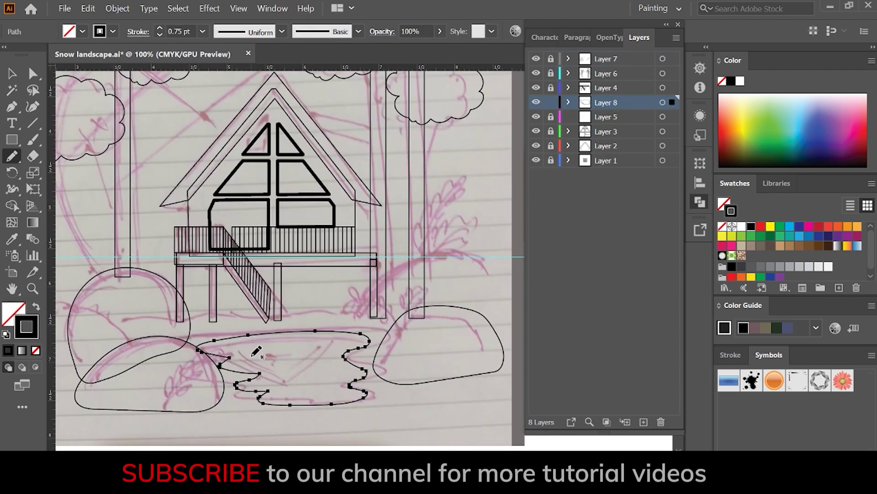
left_click_drag(347, 333, 361, 401)
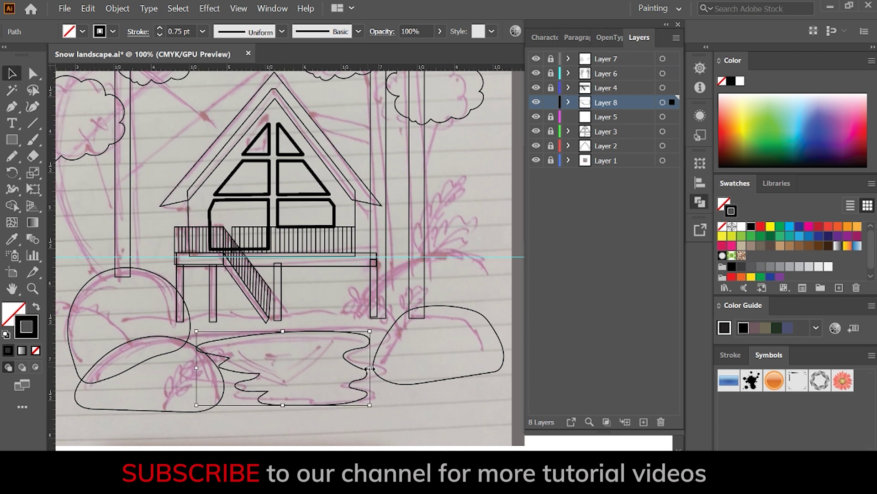
key("v")
left_click(321, 404)
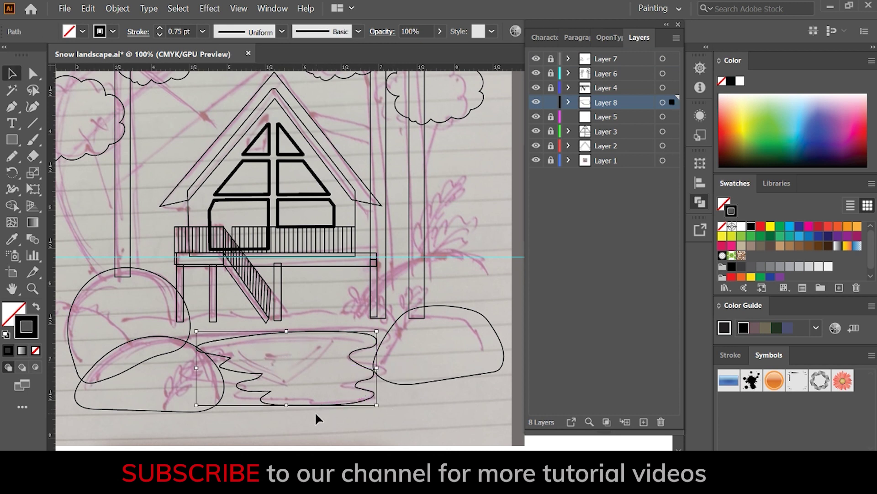
left_click_drag(286, 404, 286, 398)
left_click(380, 356)
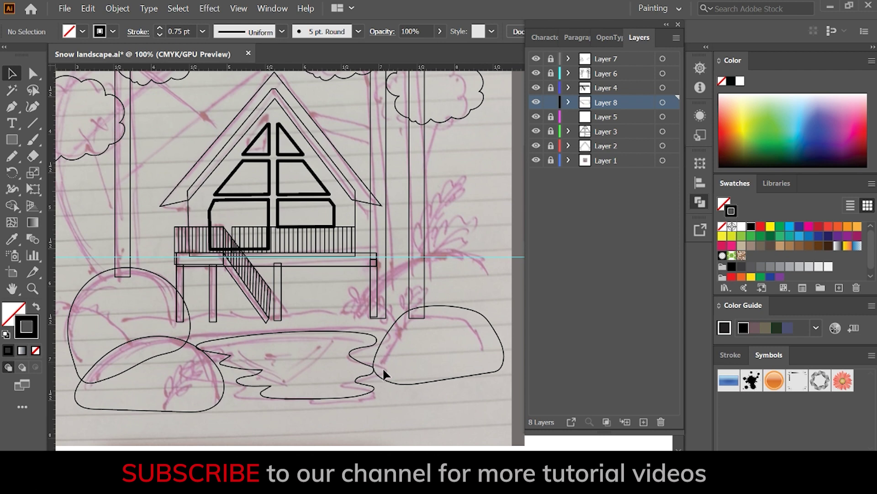
scroll(387, 379, "up", 5)
scroll(391, 393, "right", 2)
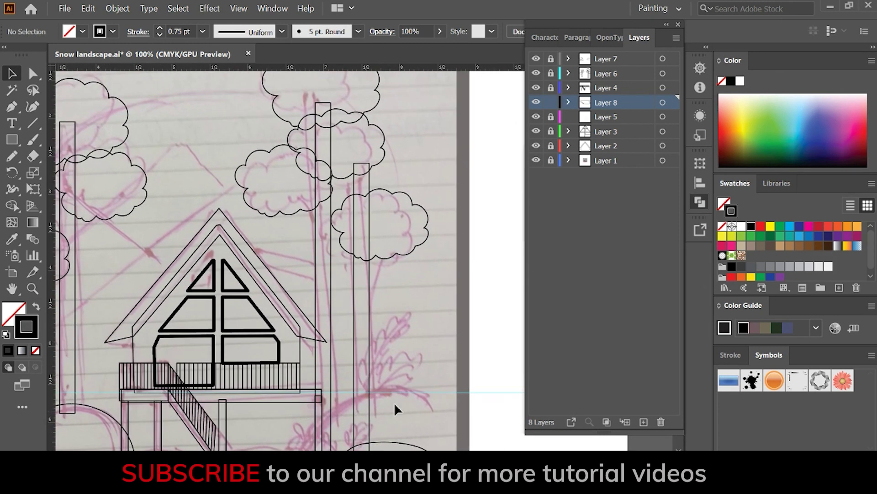
left_click(604, 132)
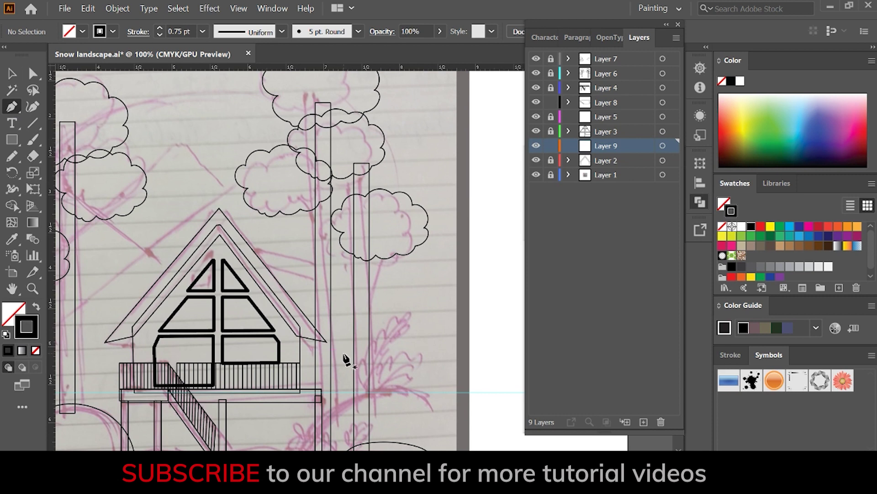
Step: Draw two thin slanted roof strips along the cabin roof's right edge
left_click(314, 275)
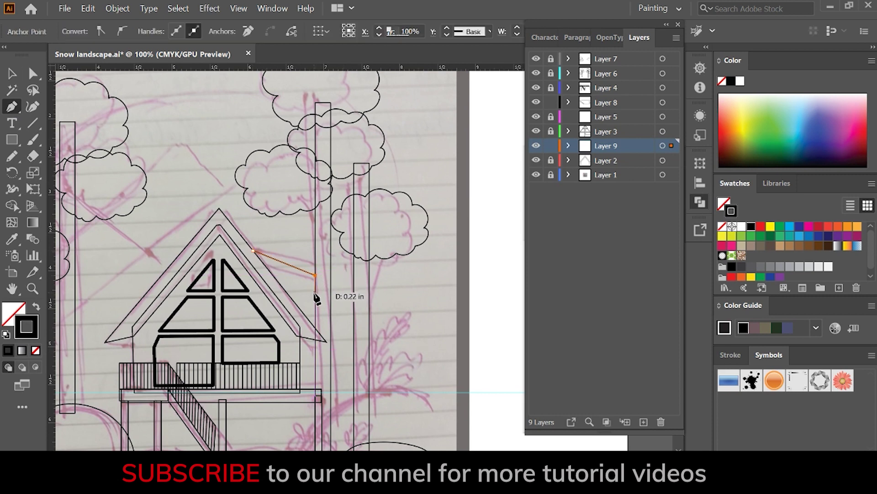
left_click(314, 294)
left_click(271, 273)
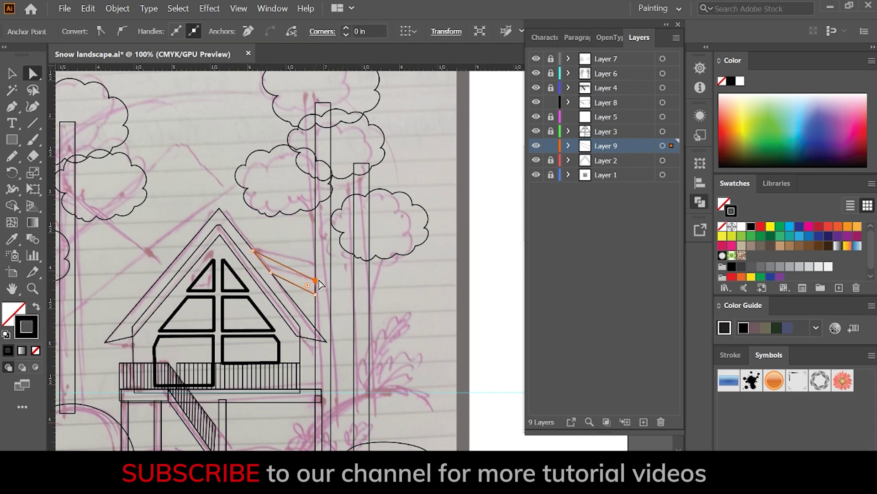
left_click(201, 179)
key("p")
left_click(310, 330)
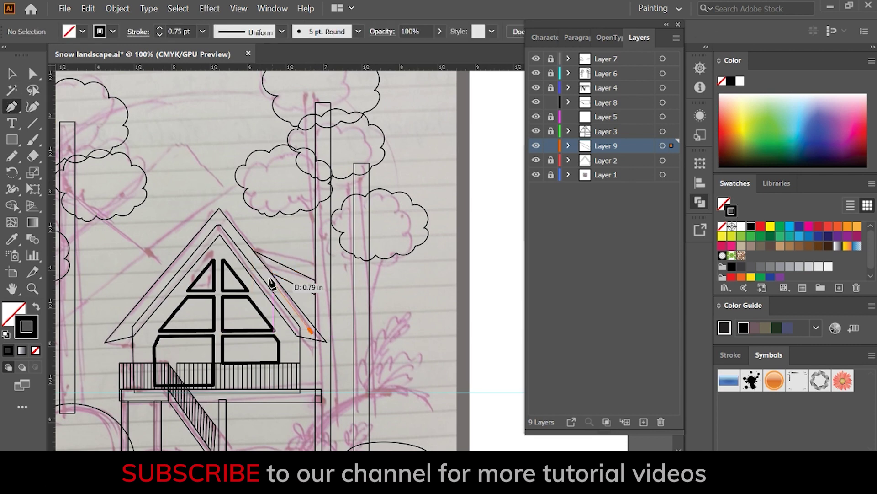
left_click(264, 268)
left_click(315, 289)
Step: Send the roof strip behind the main roof and save the drawing
key("v")
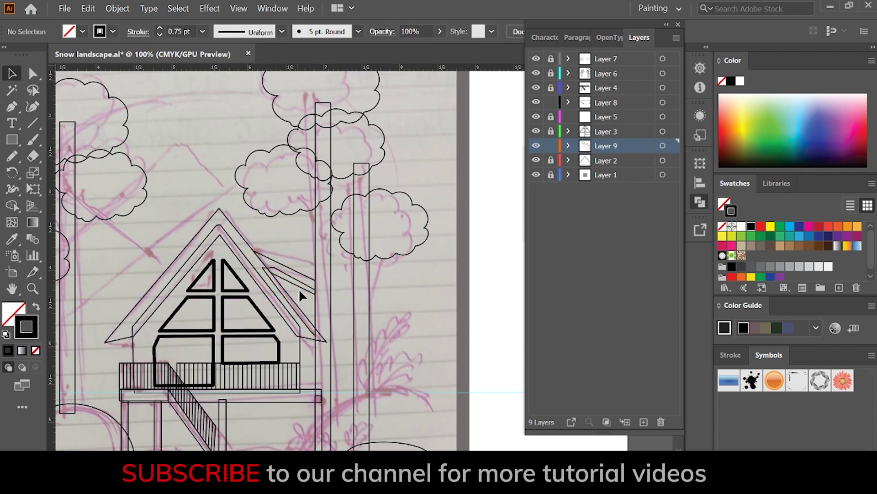
left_click(117, 9)
left_click(397, 62)
left_click(382, 234)
key("ctrl+s")
scroll(382, 234, "down", 5)
left_click_drag(381, 392, 434, 392)
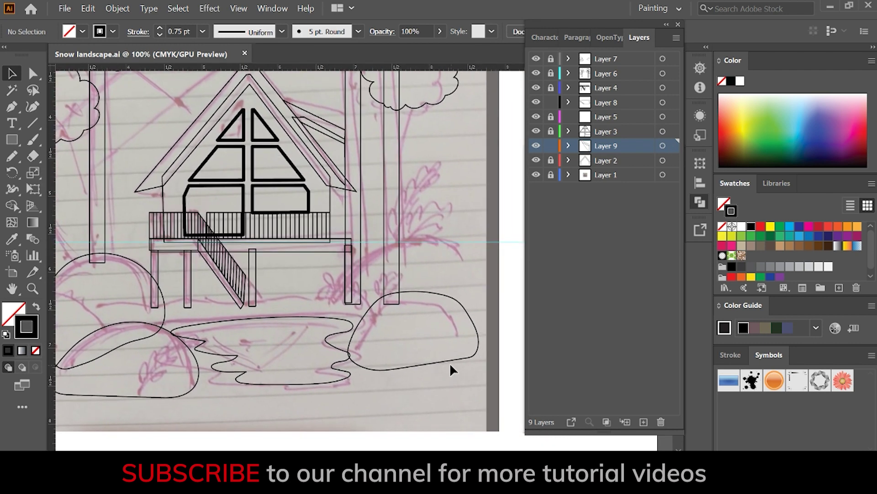
scroll(450, 369, "up", 3)
scroll(447, 384, "left", 1)
Step: Lock the side-roof layer and pencil a wavy ground shape around the lake and bushes
left_click(551, 146)
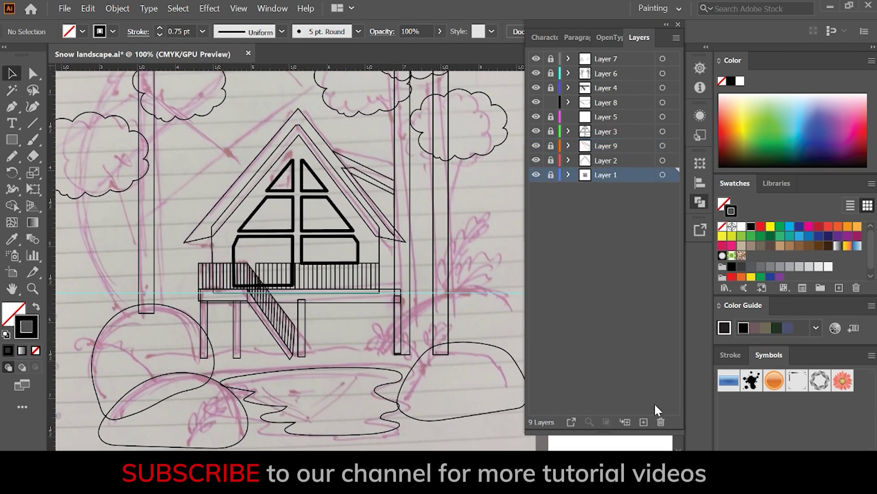
left_click(12, 156)
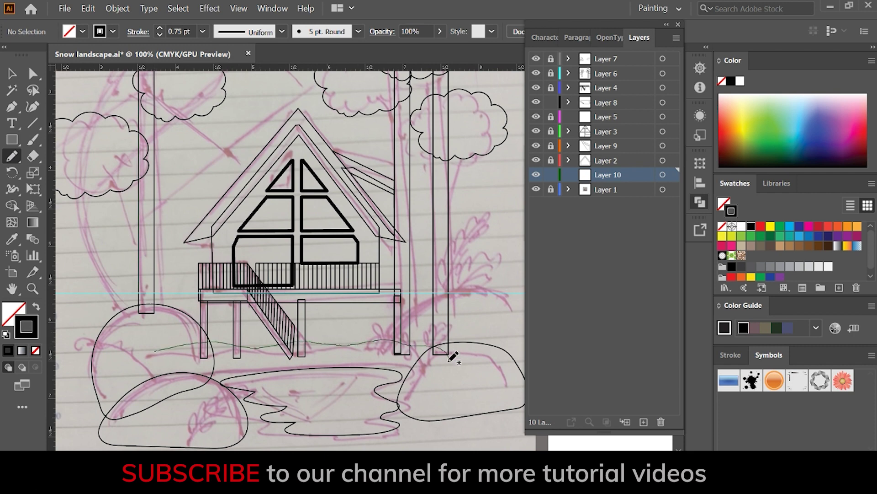
left_click_drag(173, 397, 154, 351)
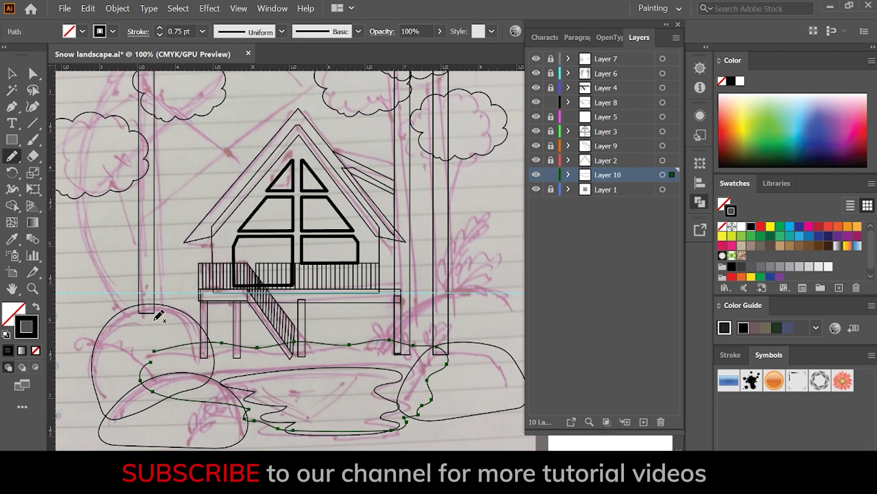
left_click(12, 73)
left_click(169, 350)
right_click(169, 349)
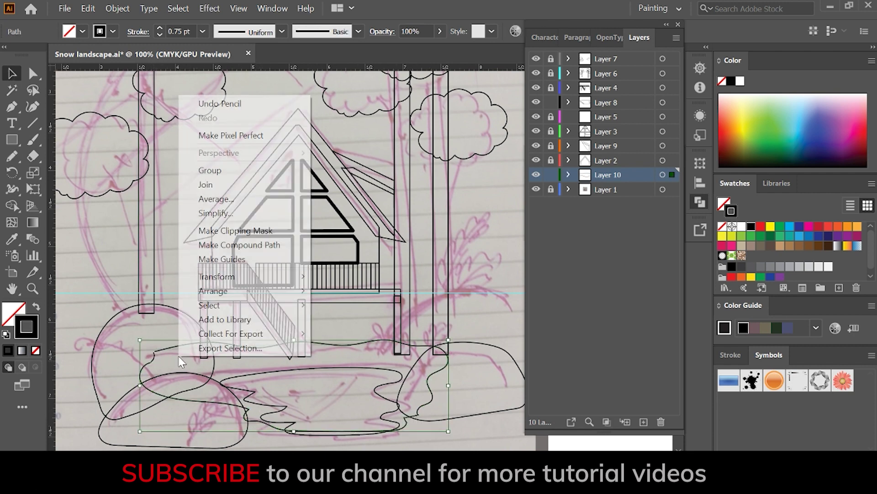
left_click(192, 426)
Step: Zoom in and drag the ground line's loose end onto its start to join it
left_click(259, 442)
scroll(118, 387, "up", 5)
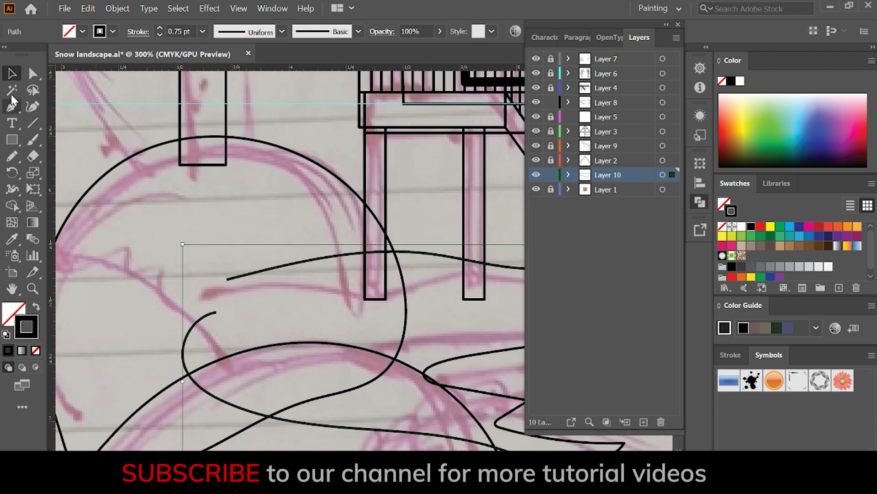
left_click_drag(216, 312, 227, 278)
left_click(335, 419)
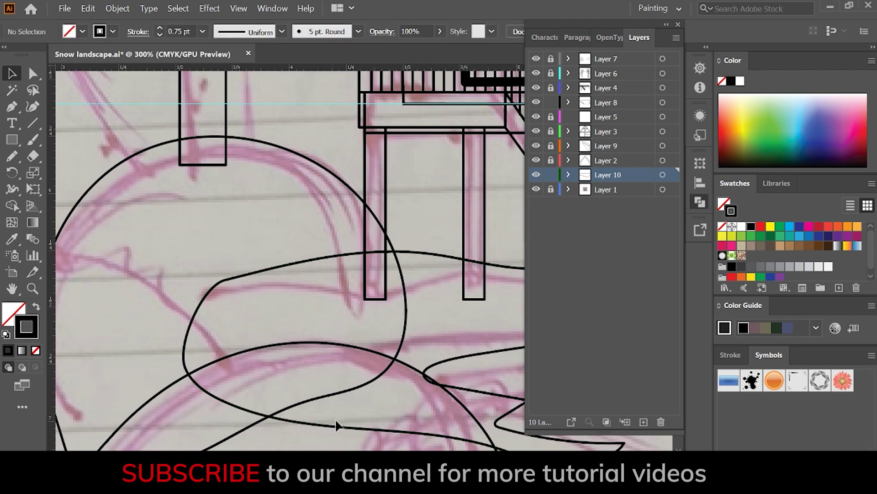
scroll(333, 382, "down", 5)
scroll(385, 410, "up", 3)
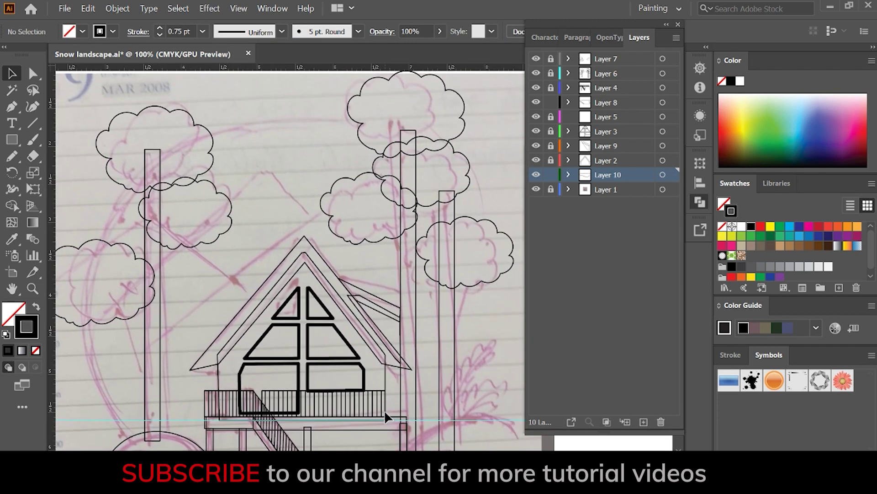
left_click(643, 421)
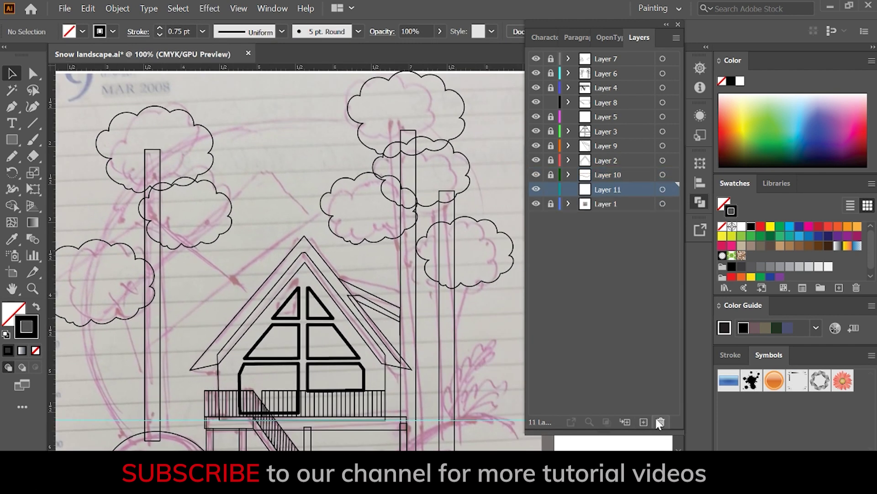
Step: Pen an angular first mountain outline and send it one step backward
left_click(236, 264)
left_click(339, 352)
left_click(166, 384)
left_click(105, 377)
left_click(119, 355)
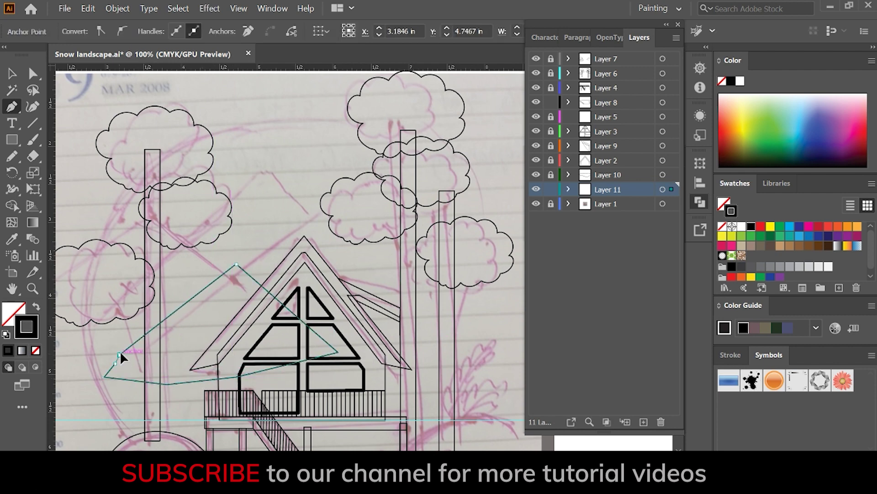
key("v")
scroll(203, 241, "up", 3)
left_click(117, 9)
mouse_move(169, 21)
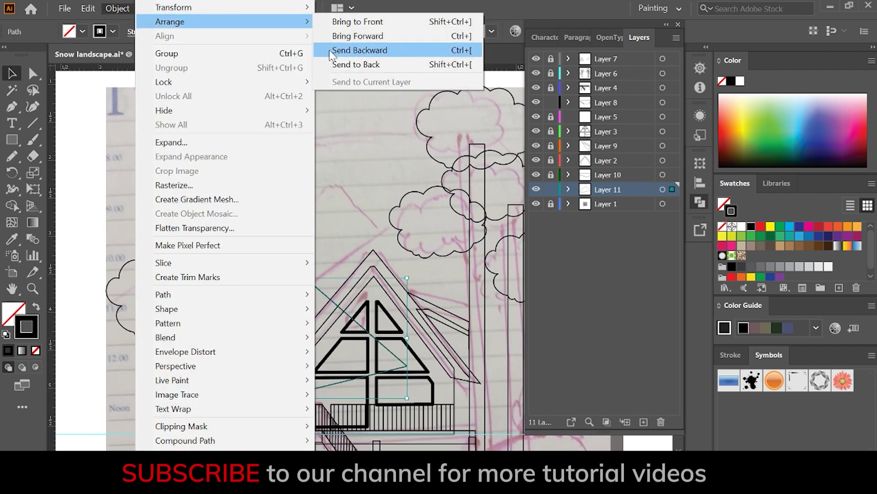
left_click(331, 51)
left_click(292, 385)
scroll(291, 385, "down", 2)
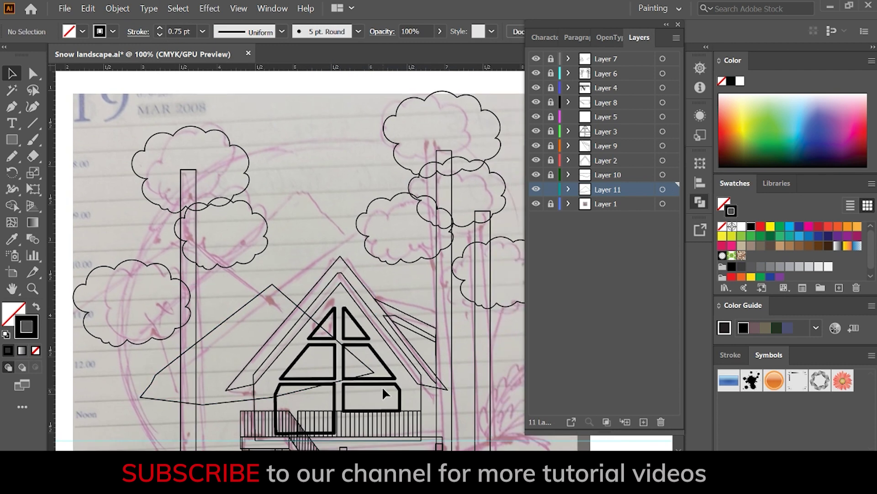
Step: Pen a closed second angular mountain outline with a tall peak
left_click(244, 308)
left_click(155, 229)
left_click(111, 338)
left_click(111, 373)
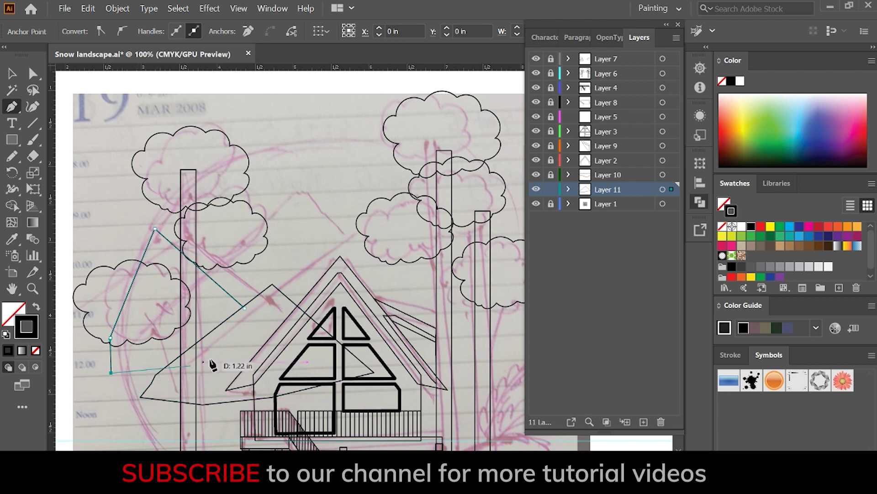
left_click(237, 365)
left_click(245, 308)
key("v")
left_click(272, 353)
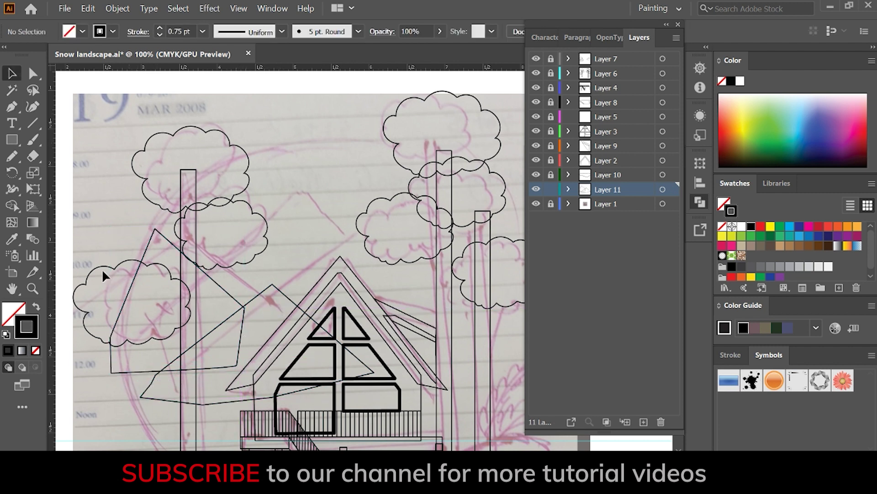
Step: Start a Pen path for the mountain ridge, cancel it, and switch to the Pencil
key("p")
left_click(210, 285)
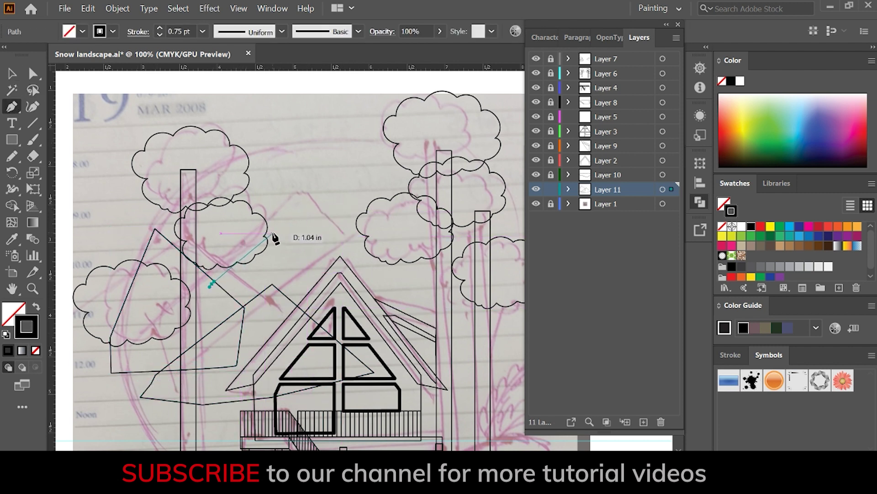
key("Escape")
key("n")
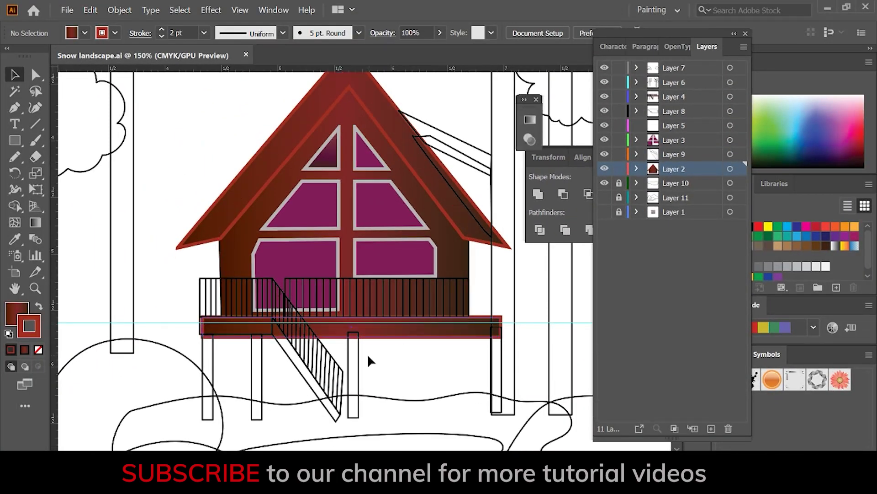
Step: Colour the stilt legs with the deck's dark red and send them behind the deck
left_click_drag(370, 361, 506, 351)
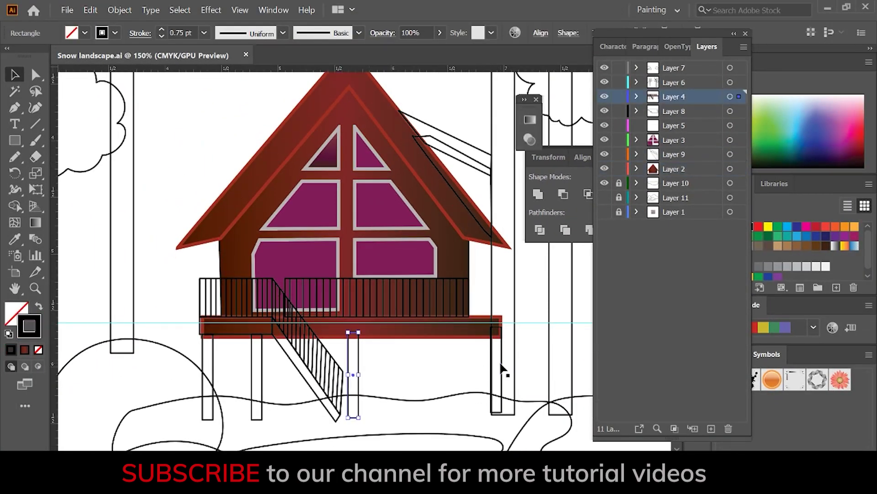
left_click(15, 239)
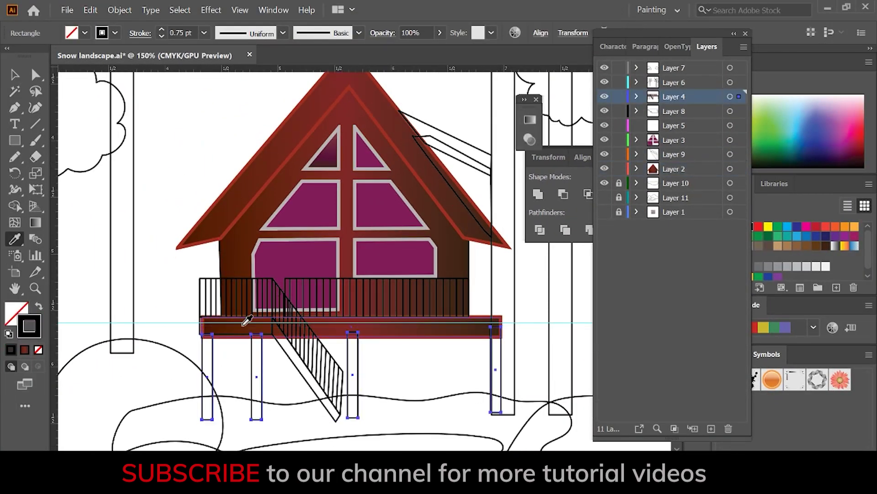
left_click(245, 320)
left_click(120, 10)
left_click(366, 63)
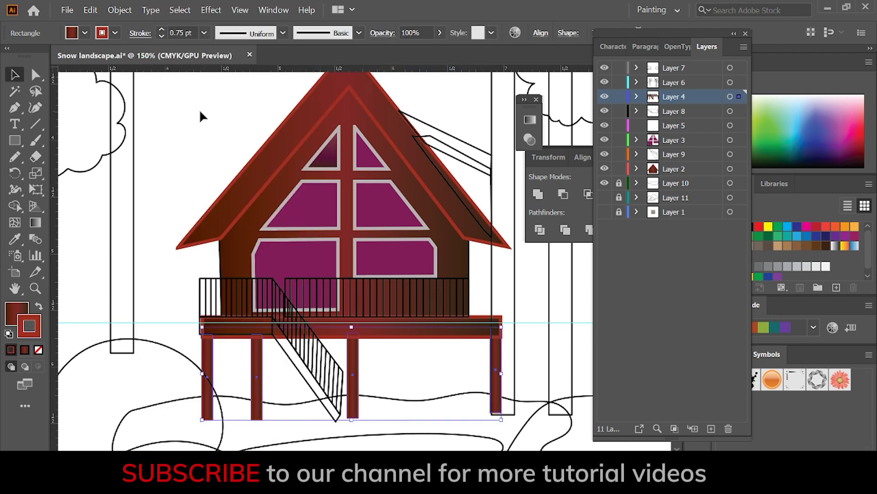
Step: Duplicate the railing end post to the far end and eyedropper the deck's dark red onto both
left_click(200, 298)
key("ctrl+plus")
key("ctrl+plus")
left_click_drag(160, 288, 306, 288)
left_click(173, 288, "shift")
key("i")
left_click(190, 333)
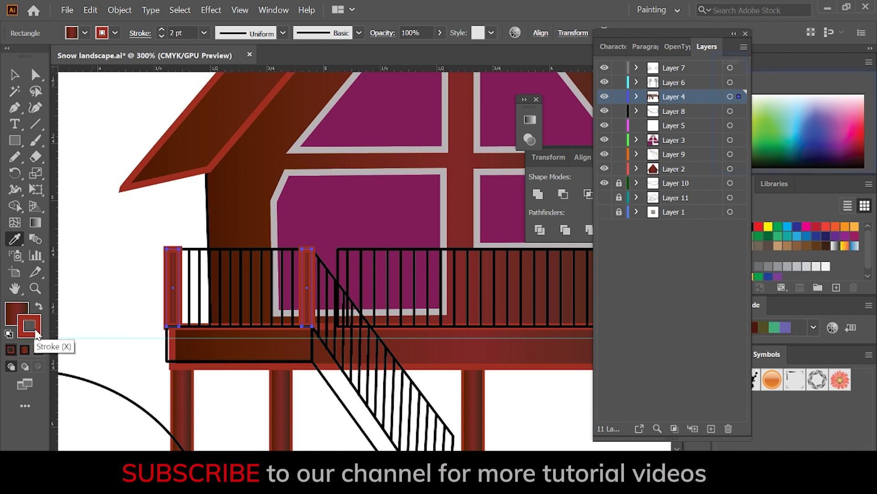
key("v")
Step: Give the railing bars between the posts a dark-red outline
left_click(196, 302)
double_click(36, 333)
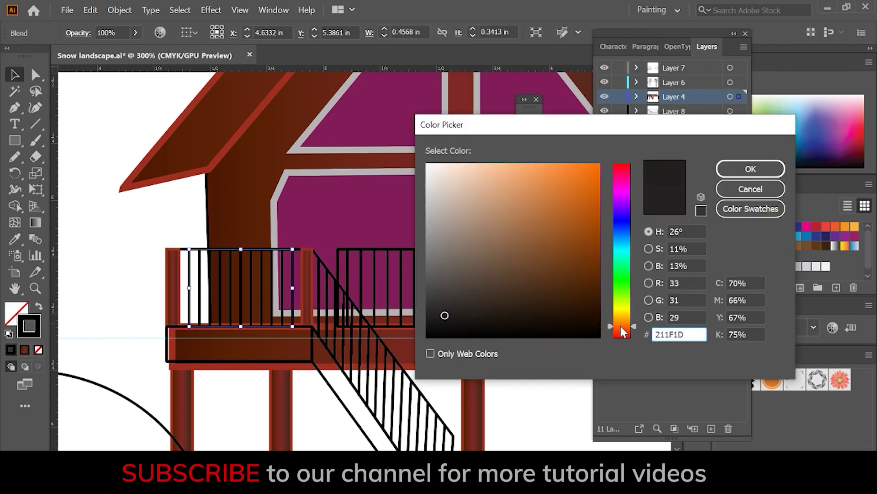
left_click(584, 249)
left_click(750, 166)
Step: Give the left balcony railing a dark-red fill and dark-red outline
left_click(15, 238)
left_click(237, 347)
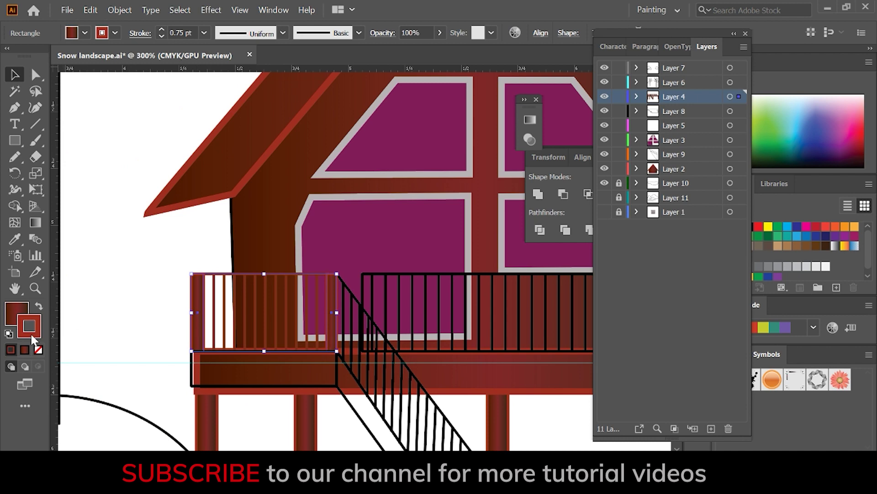
double_click(16, 313)
left_click(579, 259)
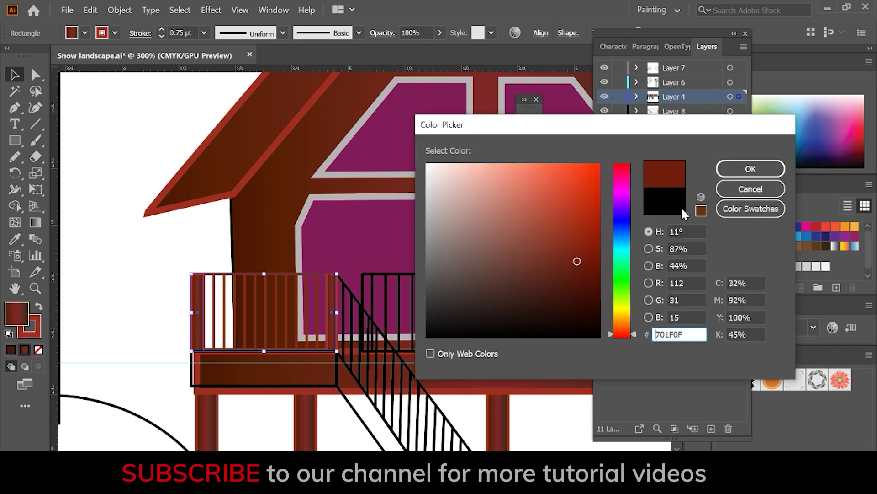
left_click(750, 169)
double_click(16, 313)
left_click(750, 169)
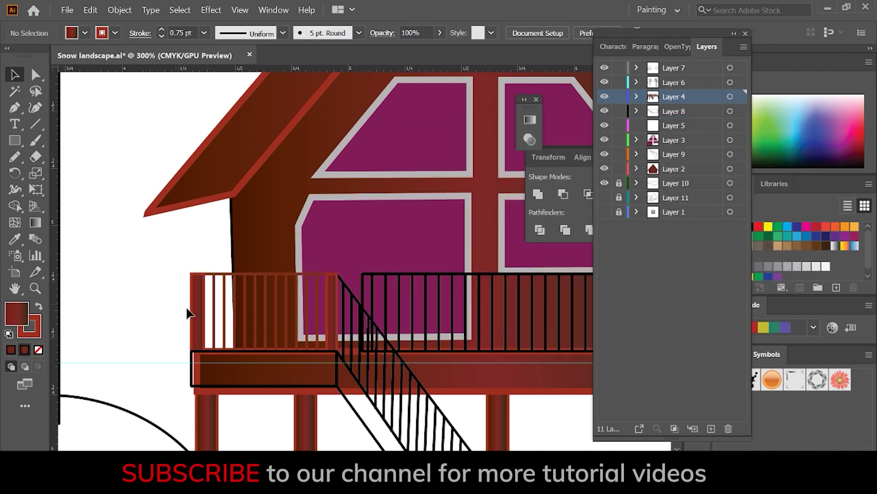
Step: Give the right balcony railing frame a dark-red outline and bring it forward
scroll(411, 369, "right", 5)
left_click(271, 293)
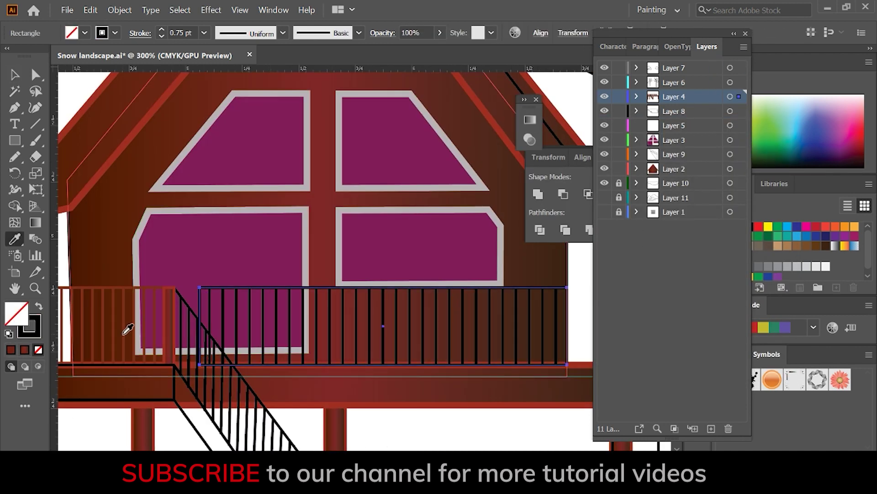
left_click(362, 336)
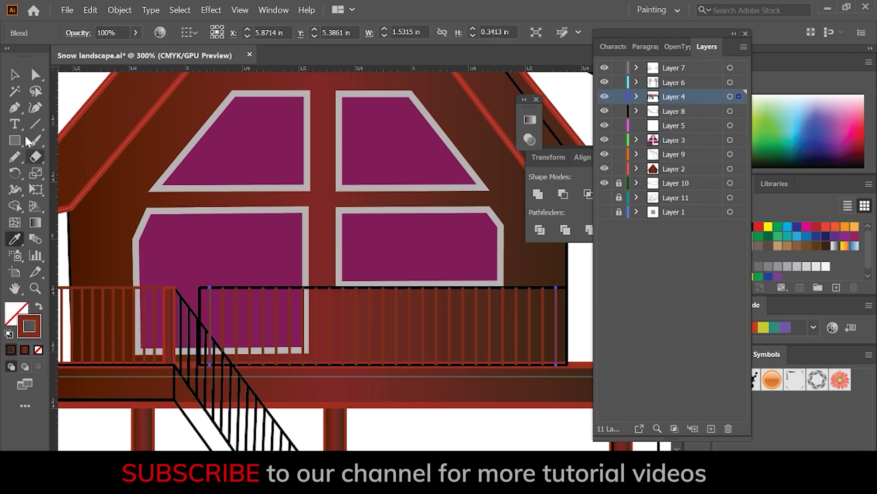
left_click(353, 294)
double_click(29, 326)
left_click(598, 253)
left_click(750, 168)
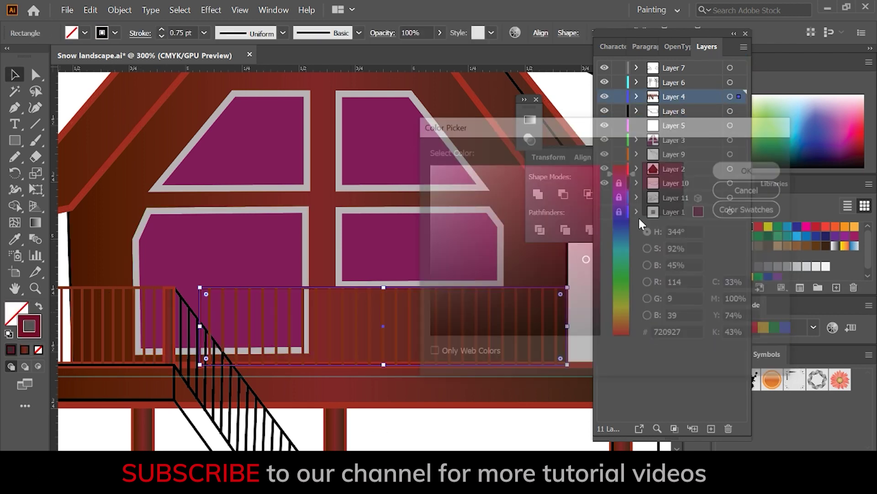
left_click(120, 9)
left_click(348, 37)
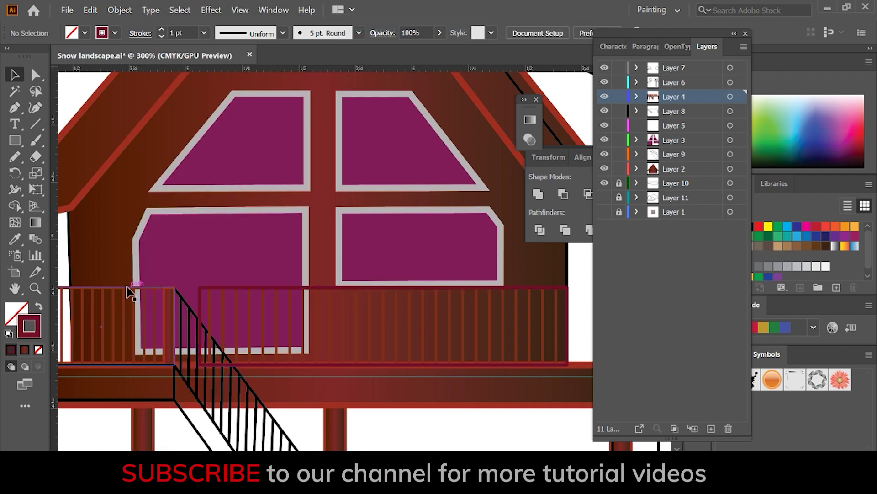
Step: Eyedropper the railing's red-brown onto the staircase balusters
key("ctrl+minus")
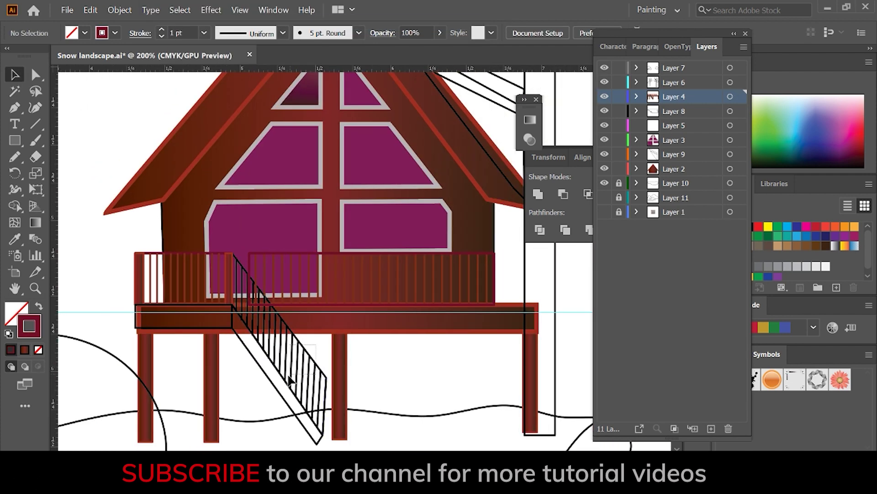
left_click(274, 312)
left_click(120, 10)
left_click(348, 38)
key("i")
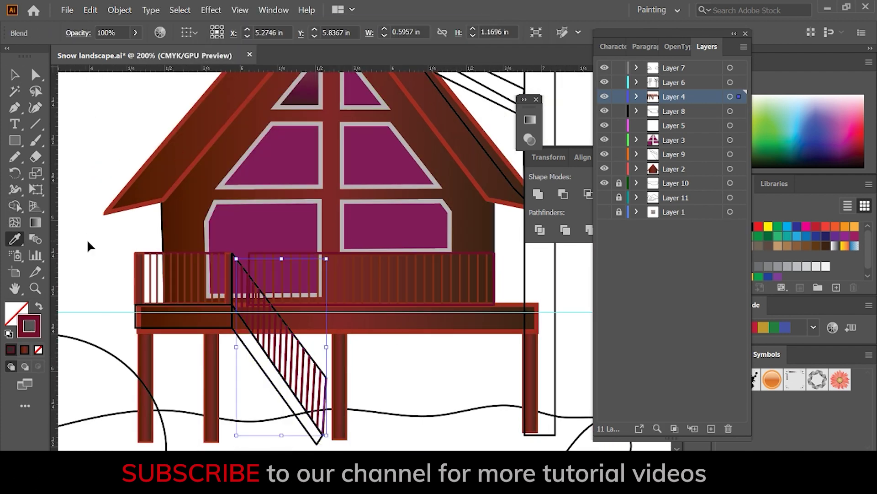
key("ctrl+plus")
key("ctrl+plus")
key("ctrl+plus")
key("a")
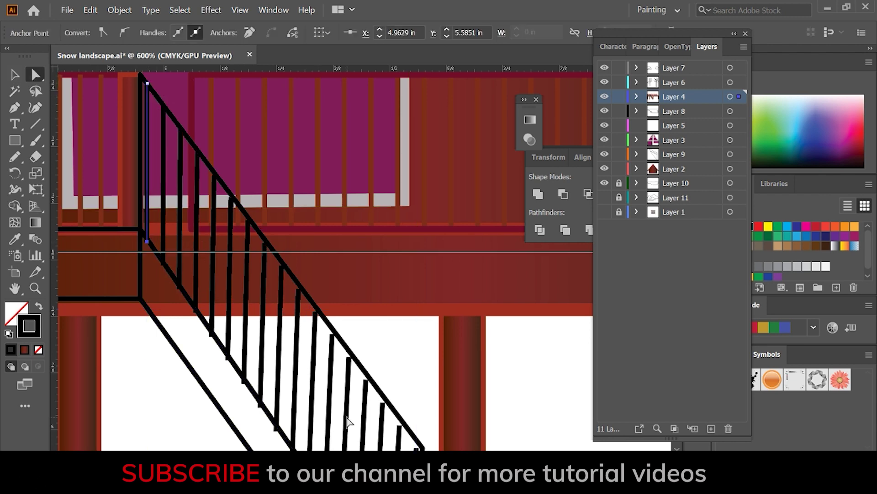
scroll(147, 137, "down", 5)
key("v")
left_click(413, 329)
key("ctrl+minus")
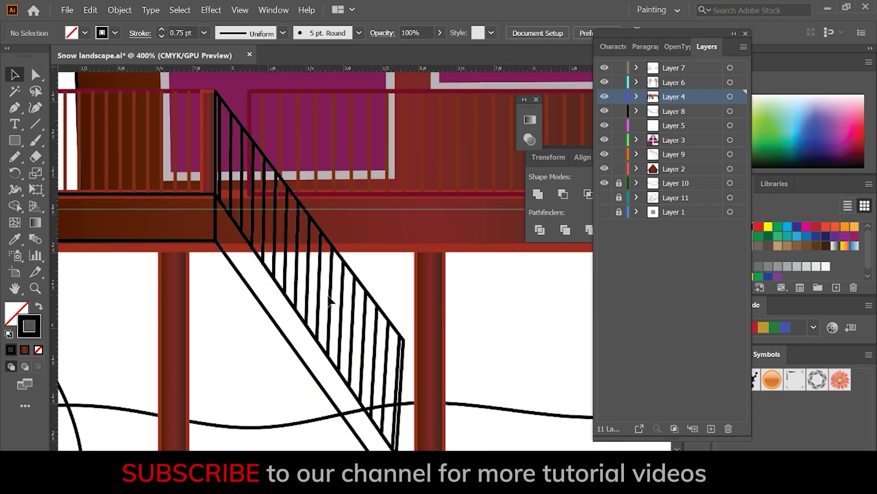
key("i")
left_click(226, 143)
scroll(189, 207, "up", 2)
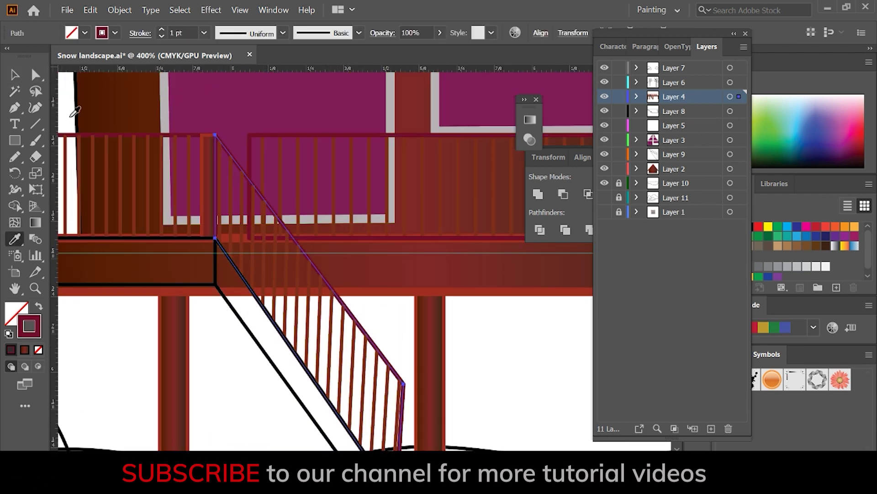
Step: Fill the lower stair stringer with a gradient having a dark-red middle stop, run along its length
left_click(213, 293, "ctrl")
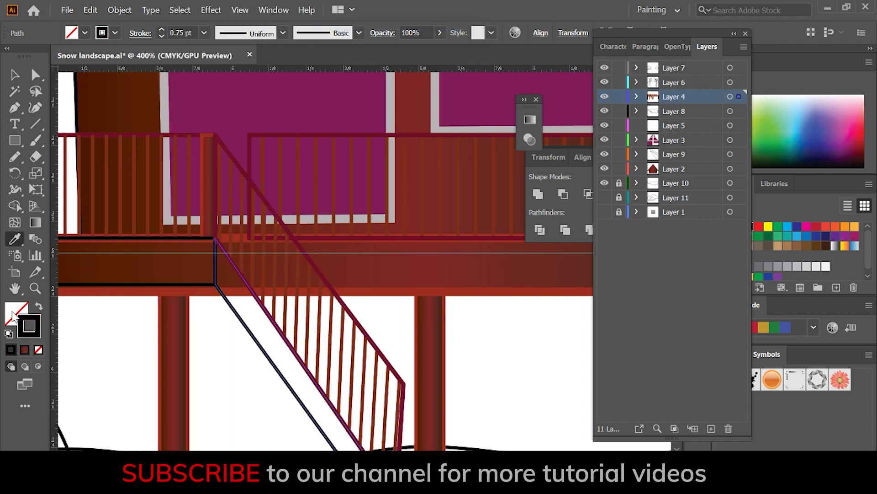
left_click(25, 349)
left_click(426, 243)
double_click(427, 242)
left_click(342, 378)
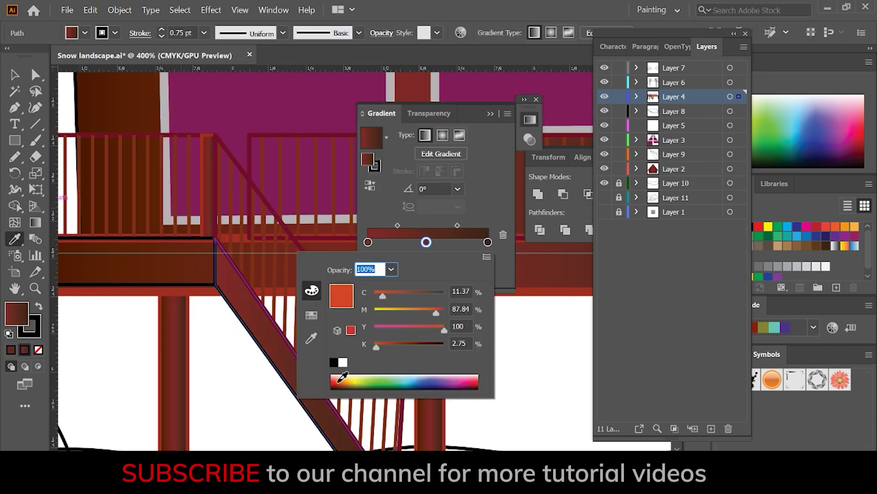
left_click_drag(487, 242, 400, 258)
double_click(426, 242)
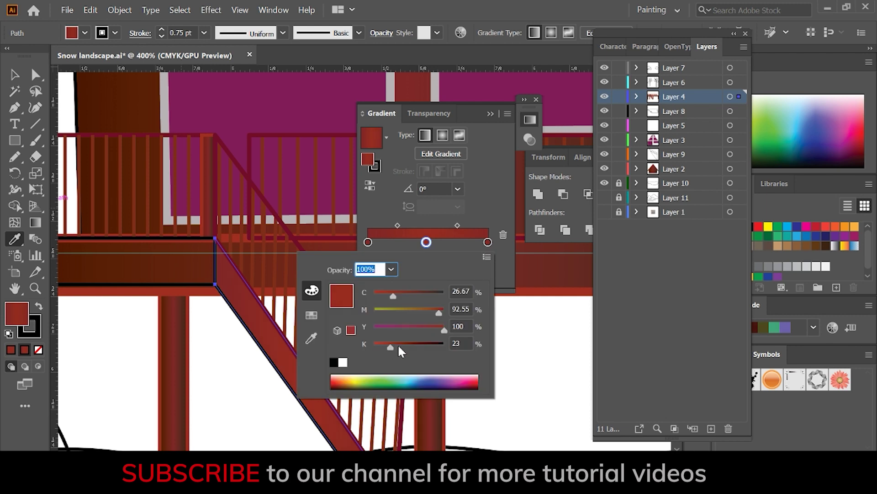
left_click(36, 224)
Step: Set the stair stringer's outline to dark red
key("v")
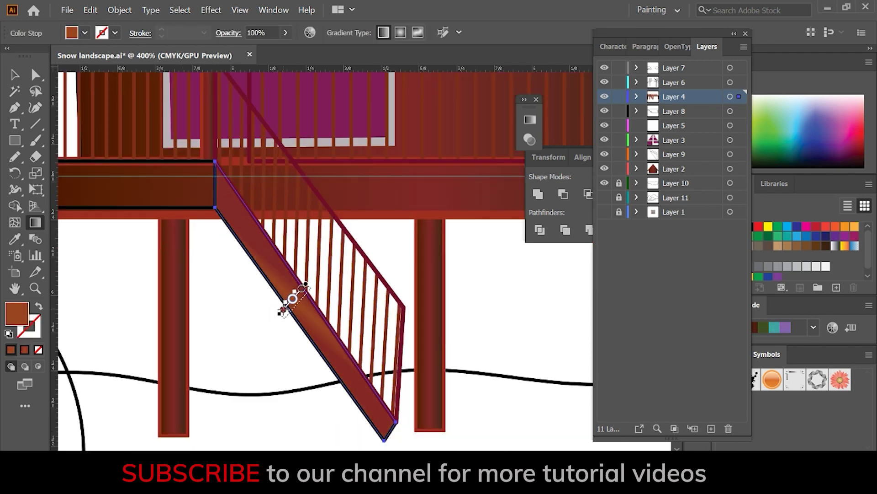
left_click(289, 294)
double_click(30, 325)
key("Return")
left_click(562, 443)
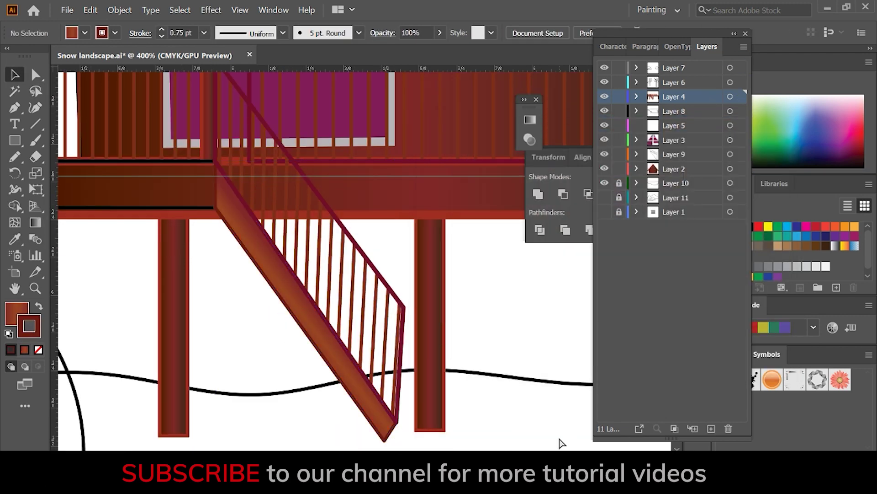
key("ctrl+minus")
left_click(182, 333)
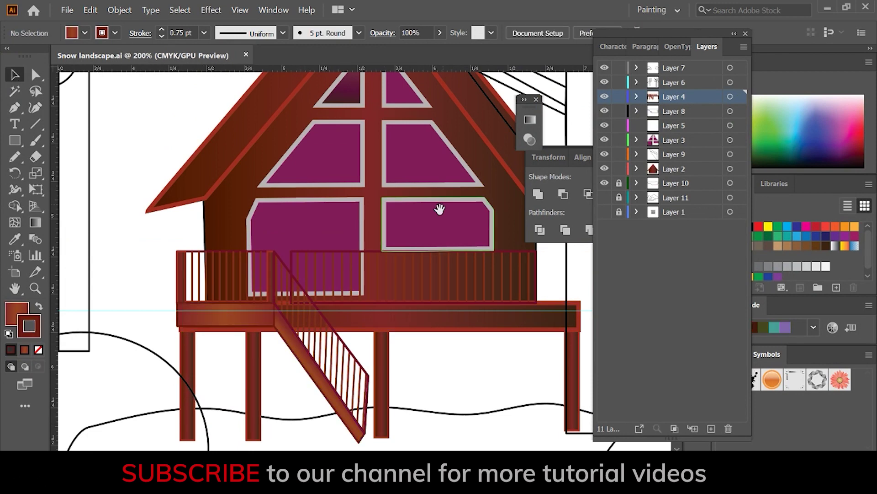
key("ctrl+plus")
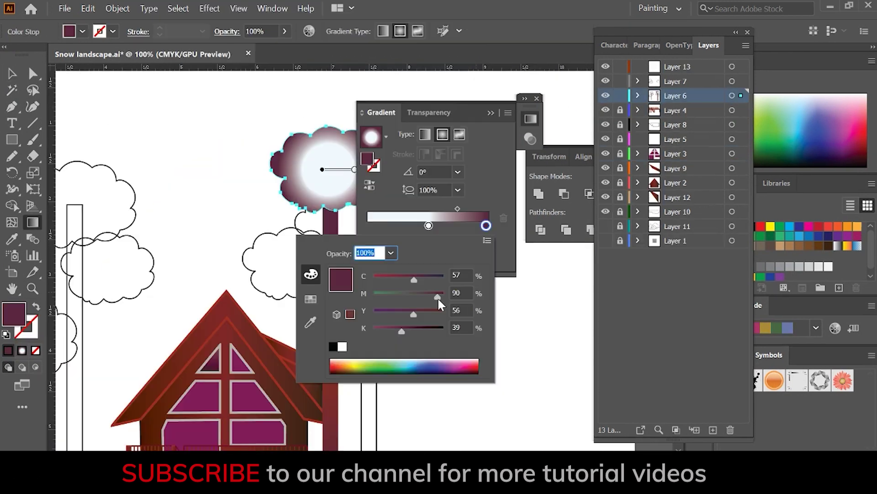
Step: Give the first cloud a diagonal purple-blue to light-blue gradient
left_click_drag(414, 364, 420, 363)
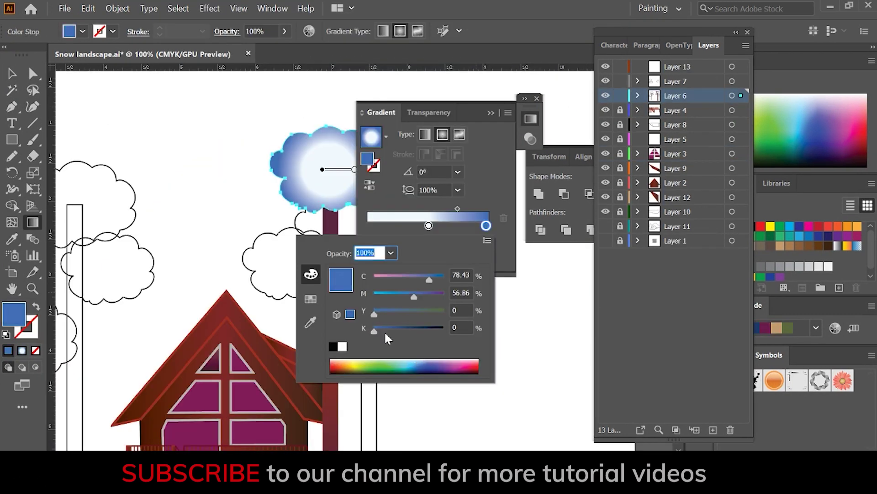
left_click(385, 331)
left_click(419, 294)
mouse_move(324, 218)
left_mouse_down()
mouse_move(361, 131)
mouse_move(314, 208)
left_mouse_up()
double_click(314, 209)
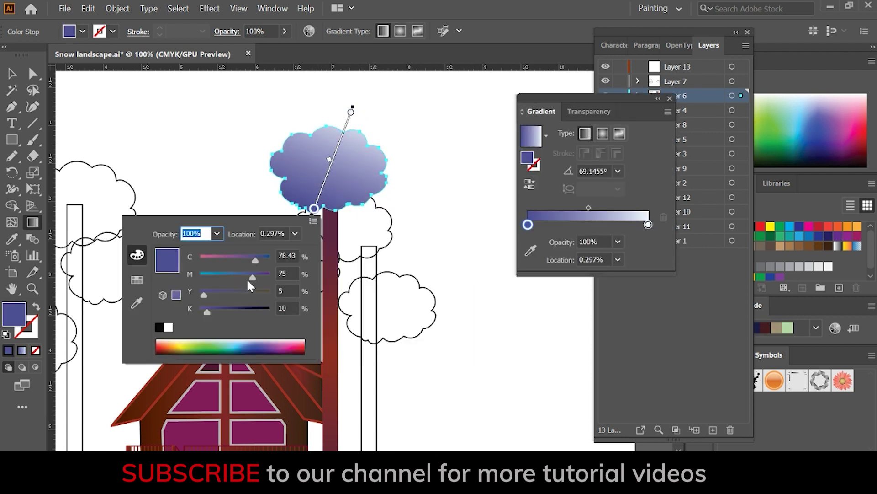
left_click(245, 338)
key("Escape")
key("v")
Step: Lighten the top cloud's left gradient stop to pale blue
left_click(391, 228)
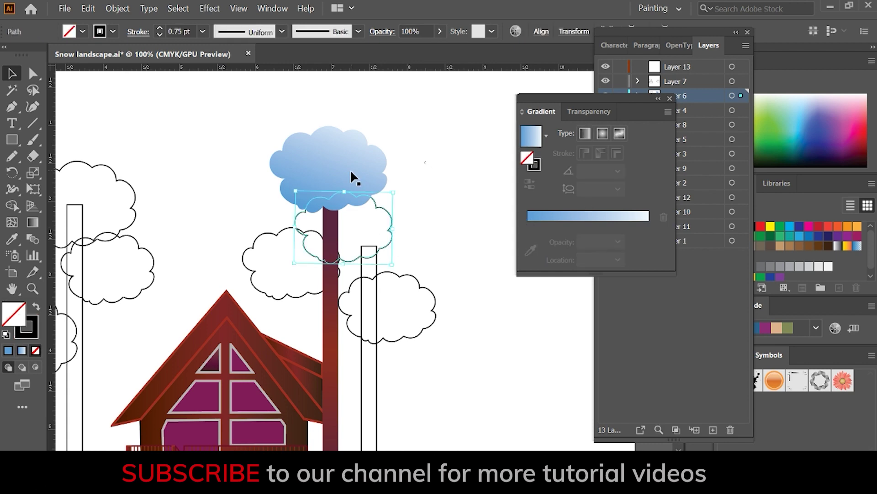
left_click(354, 176)
left_click(733, 188)
double_click(528, 241)
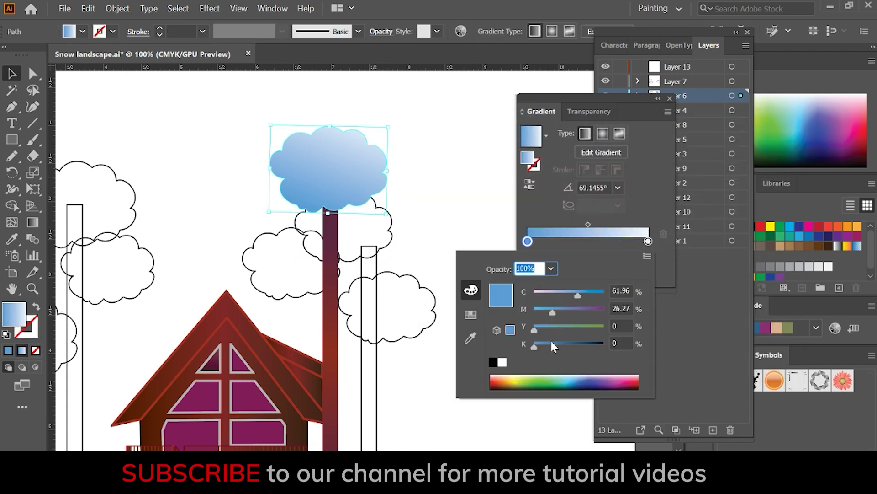
left_click(576, 376)
key("Escape")
Step: Fill the lower cloud with a blue to light-blue gradient
left_click(392, 226)
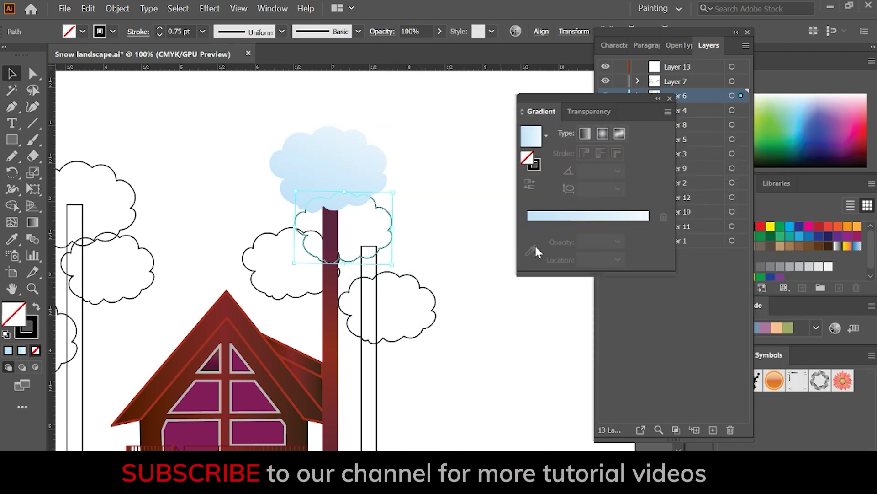
left_click(535, 215)
double_click(528, 241)
left_click(592, 380)
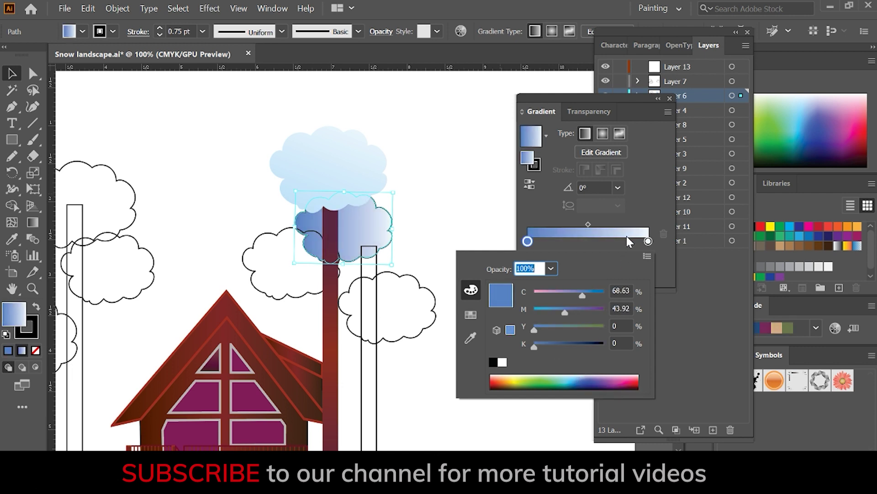
double_click(649, 241)
left_click(579, 380)
key("Escape")
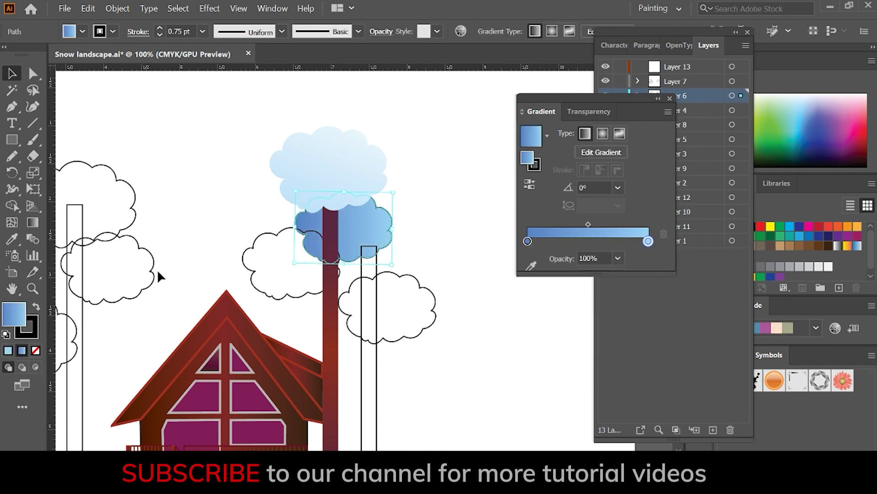
left_click(281, 238)
Step: Give the left cloud the blue gradient, bring it in front of the trunk and chimney, and save
key("i")
left_click(357, 228)
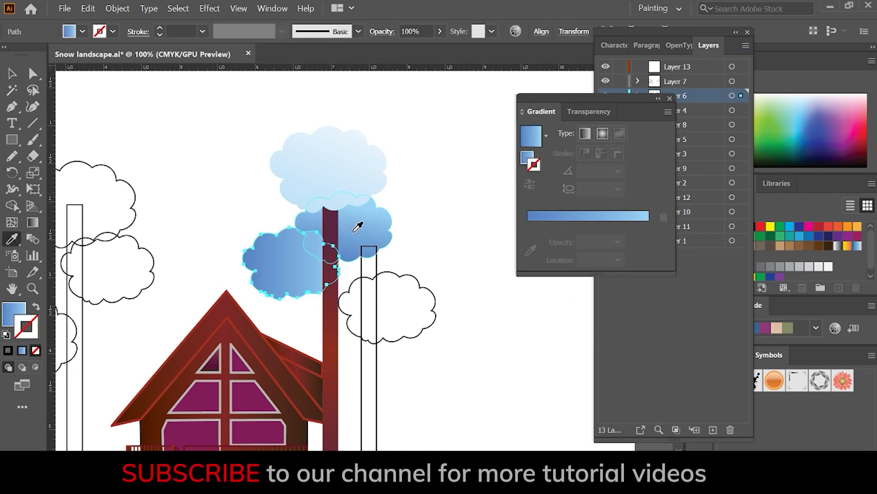
left_click(329, 174)
left_click(117, 8)
left_click(363, 35)
key("ctrl+s")
key("v")
left_click(445, 363)
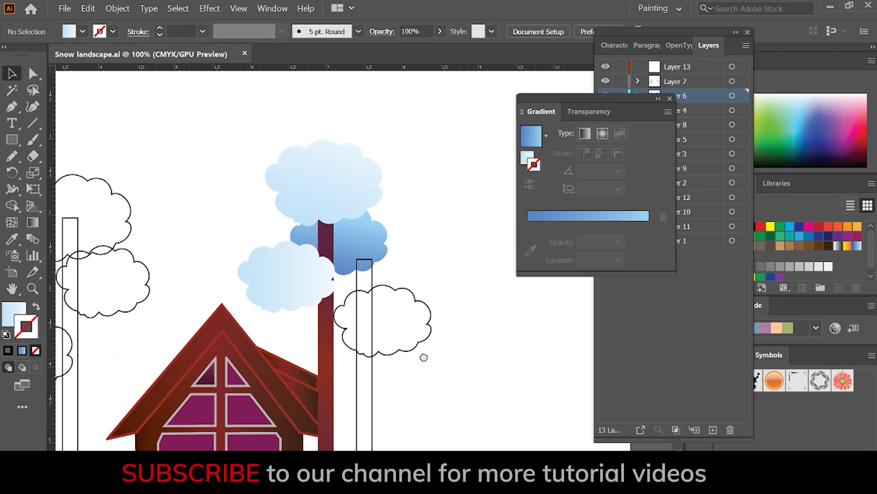
scroll(424, 357, "down", 5)
scroll(422, 362, "left", 5)
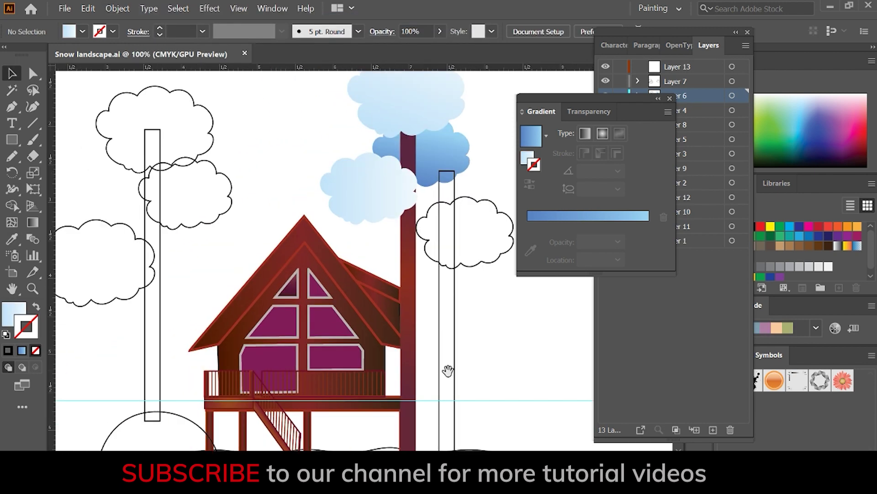
left_click_drag(447, 370, 383, 392)
Step: Colour the right trunk brown and give its outlined cloud the blue gradient
left_click(373, 339)
key("i")
left_click(344, 329)
left_click(447, 261, "ctrl")
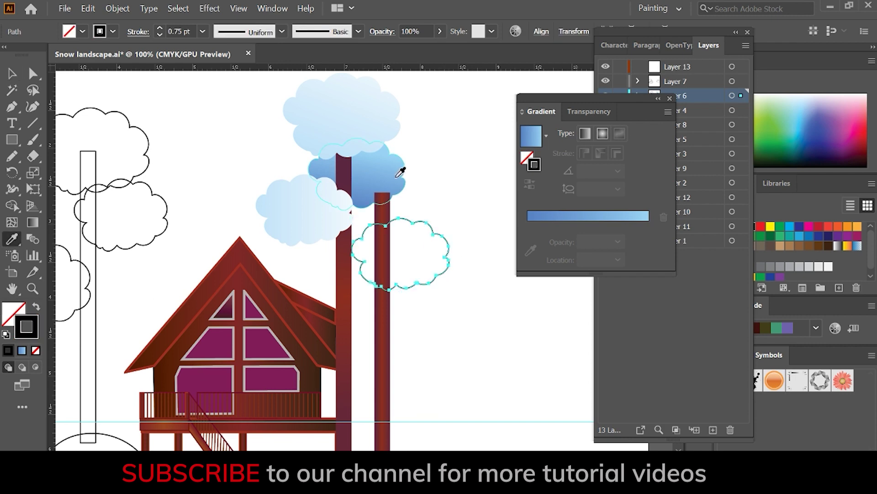
left_click(400, 172)
left_click_drag(402, 256, 403, 189)
scroll(412, 274, "up", 5)
scroll(411, 274, "right", 2)
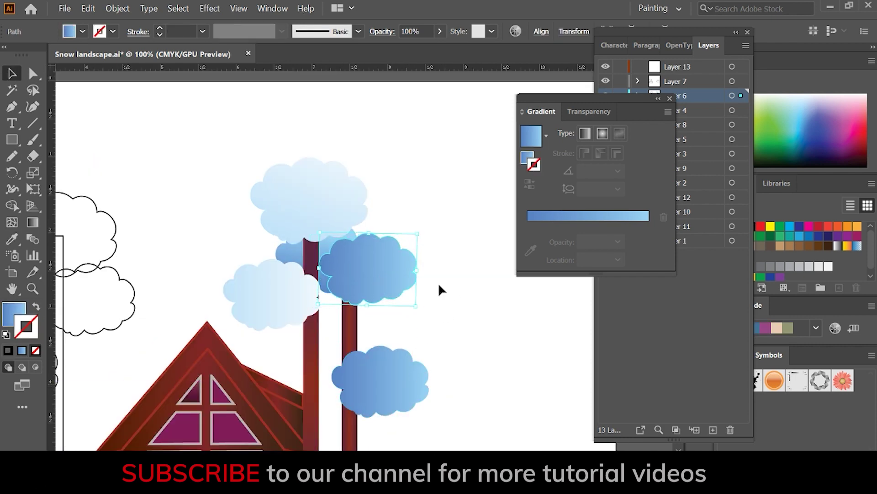
Step: Give the cloud on the right trunk the light-blue gradient, nudge it into place, and save
key("i")
left_click(338, 191)
left_click(420, 306)
left_click_drag(398, 289, 403, 300)
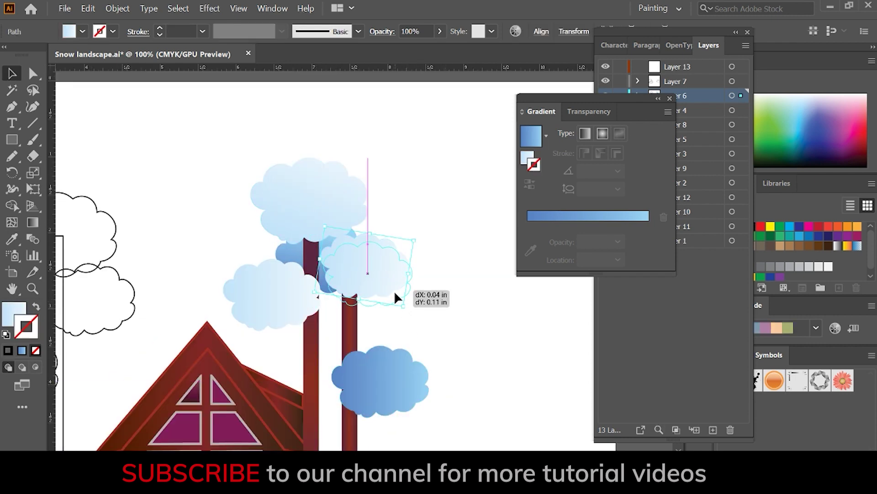
scroll(452, 343, "down", 5)
scroll(411, 333, "left", 3)
key("ctrl+s")
Step: Colour the left tree trunk with the same brown as the other trunk
scroll(384, 327, "up", 5)
scroll(384, 327, "left", 3)
left_click(229, 388)
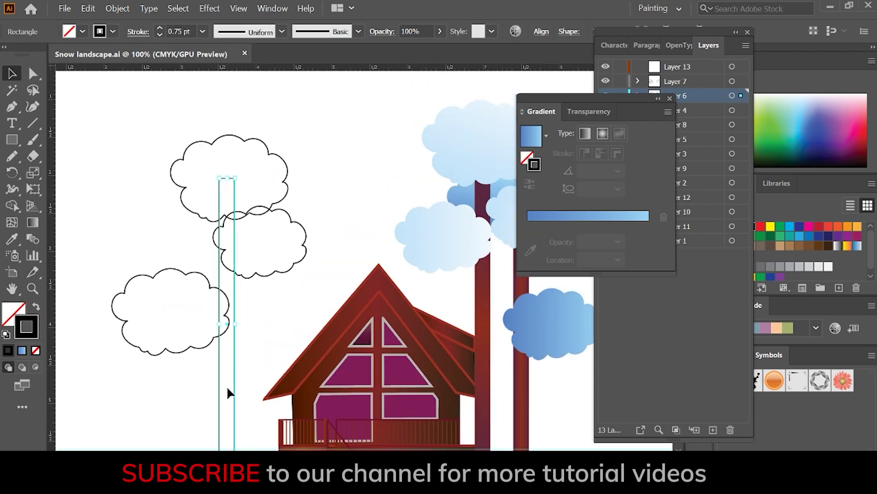
key("i")
left_click(524, 362)
key("v")
Step: Fill the left tree's lower and middle clouds with blue and the top cloud with light blue
left_click(203, 310)
key("i")
left_click(549, 303)
left_click(294, 239, "ctrl")
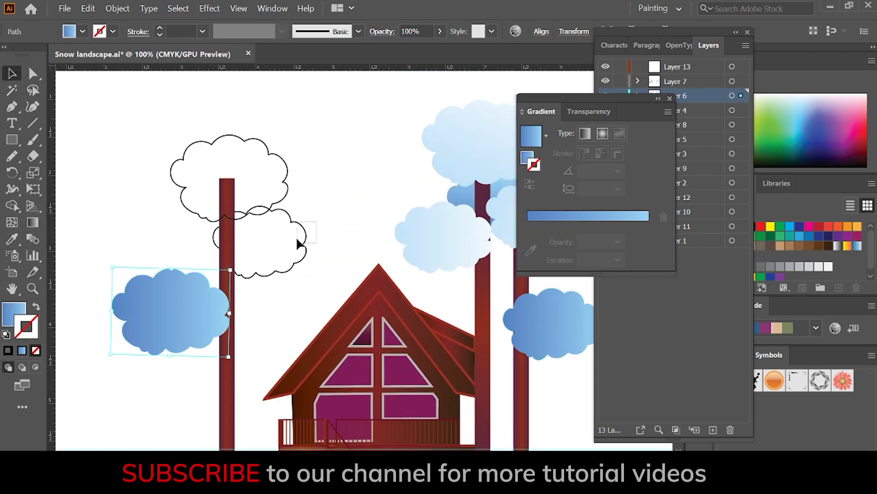
left_click(160, 311)
left_click(173, 174, "ctrl")
left_click(480, 143)
key("ctrl+shift+a")
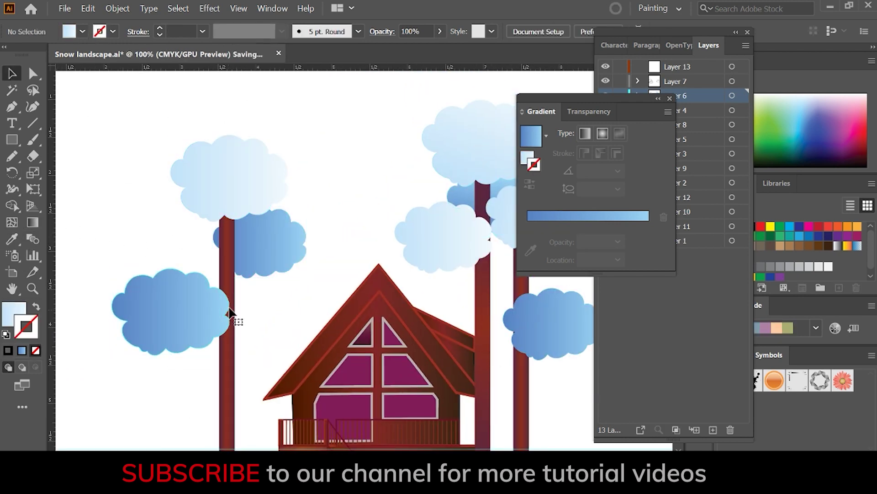
left_click(226, 313, "alt")
left_click(12, 73)
key("ctrl+s")
mouse_move(434, 427)
left_mouse_down()
mouse_move(389, 345)
mouse_move(389, 212)
left_mouse_up()
Step: Give the upper-left bush a gradient ending in dark purple, with the purple stop at about 88%
left_click(207, 291)
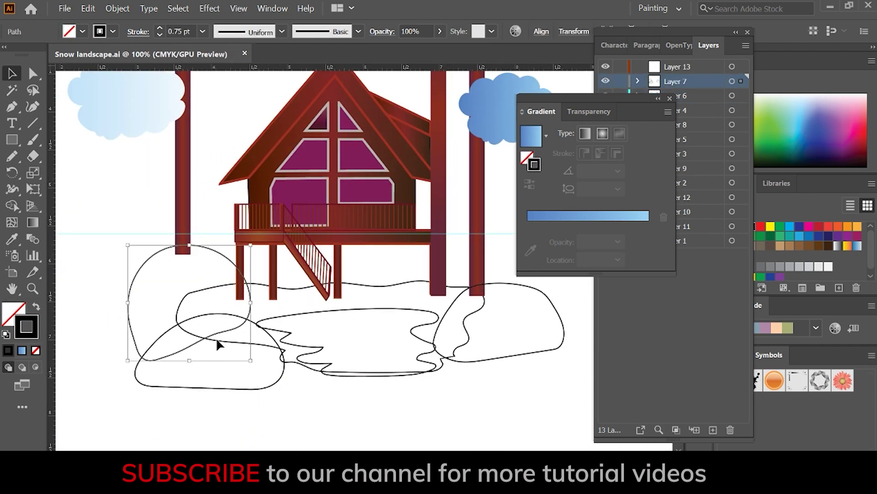
key("i")
left_click(414, 187)
left_click(603, 133)
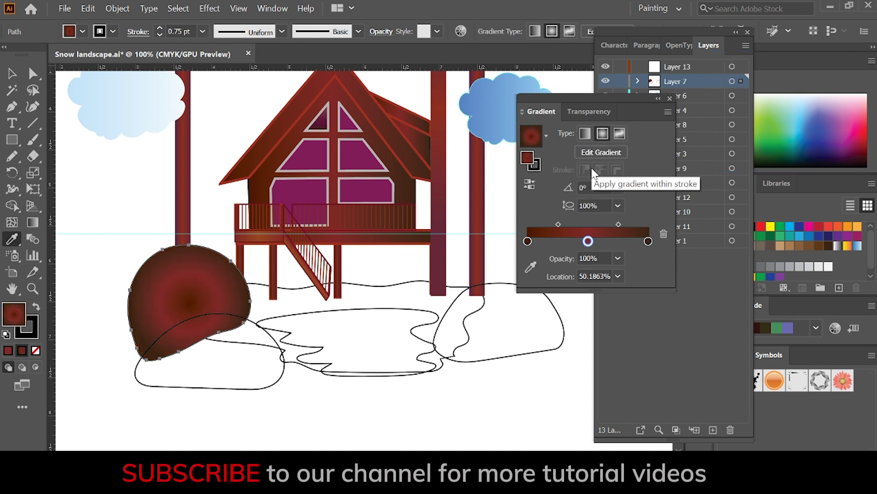
left_click(561, 147)
key("v")
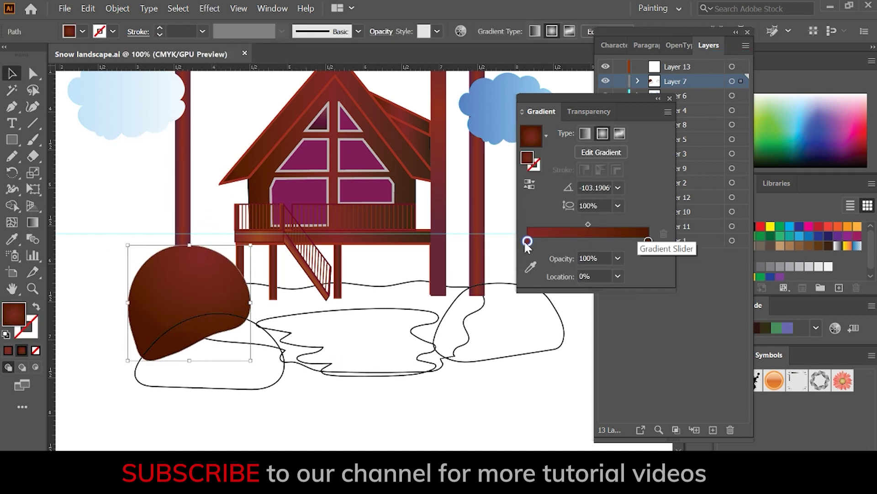
double_click(648, 241)
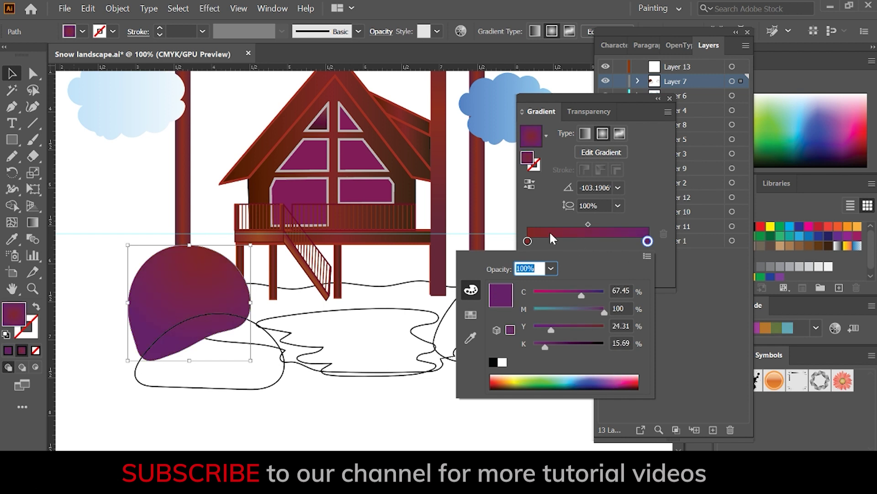
key("Escape")
left_click_drag(386, 405, 376, 398)
left_click_drag(648, 241, 635, 241)
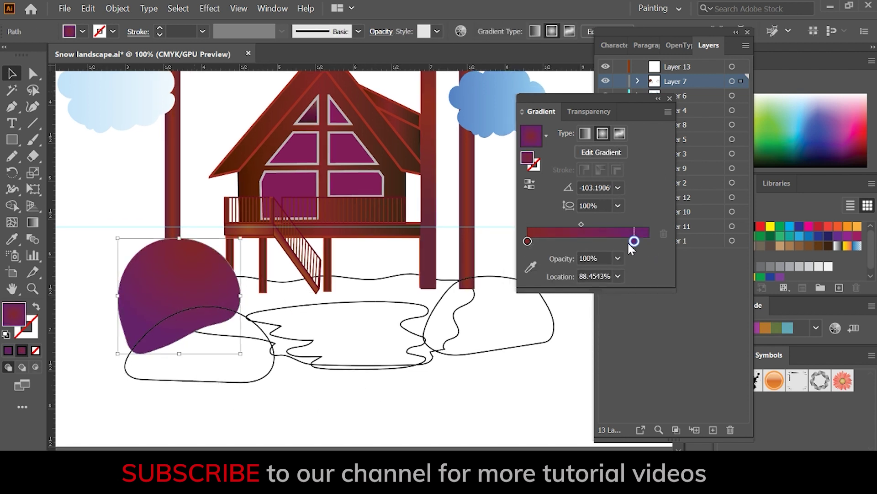
double_click(634, 241)
key("g")
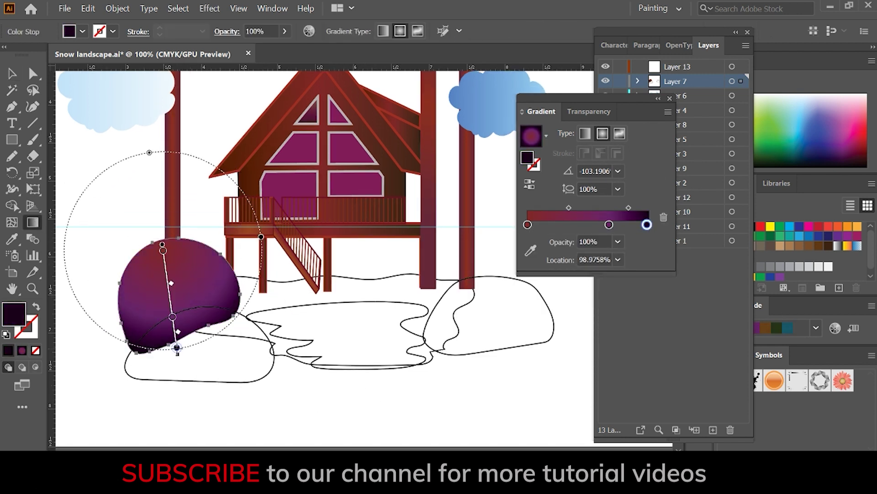
Step: Apply the purple gradient to the lower bush, running vertically
left_click(201, 356)
key("i")
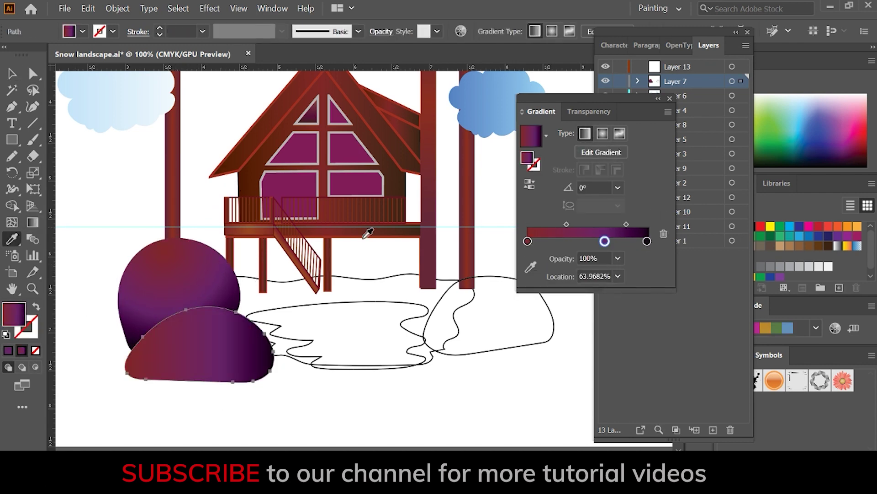
key("g")
left_click_drag(211, 304, 190, 391)
key("v")
left_click(502, 370)
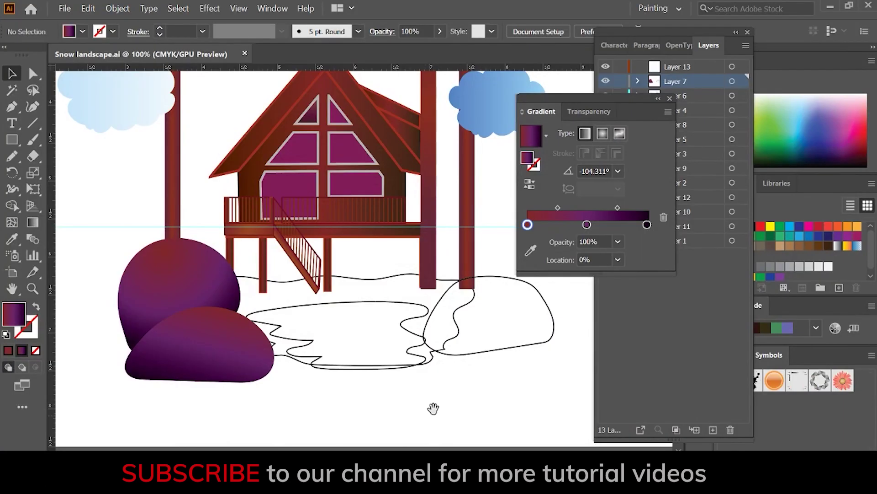
Step: Apply the purple gradient to the right bush and the small middle bush
left_click_drag(433, 408, 371, 438)
left_click(456, 354)
key("period")
left_click_drag(455, 354, 492, 387)
left_click(423, 342)
key("period")
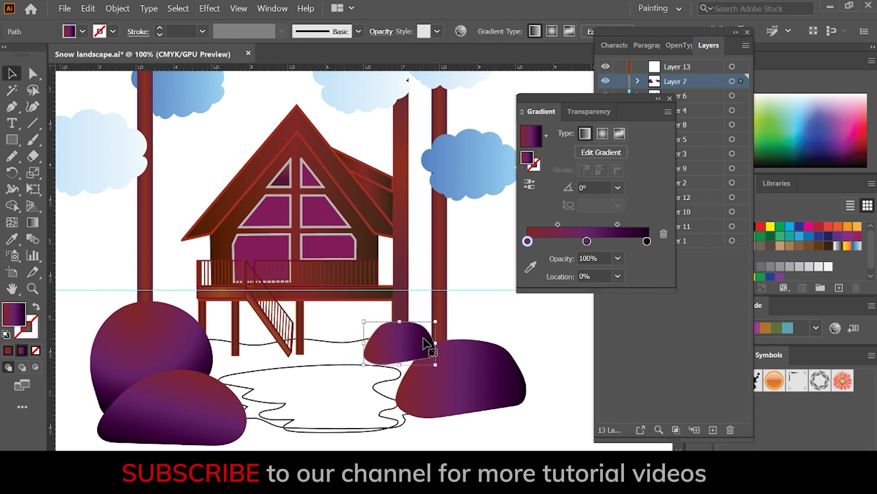
Step: Send the small bush behind the right bush, save, and show the Layers panel
left_click(117, 9)
left_click(357, 45)
left_click(446, 409)
scroll(446, 409, "down", 2)
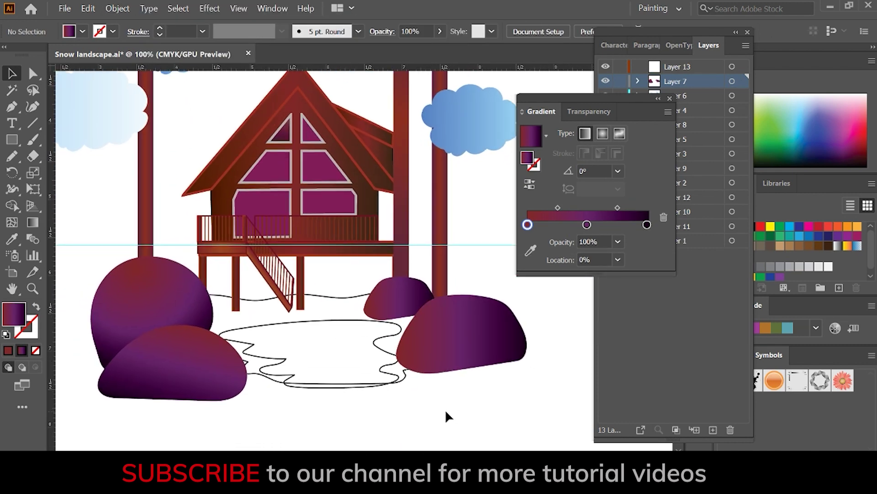
key("ctrl+s")
left_click(622, 125)
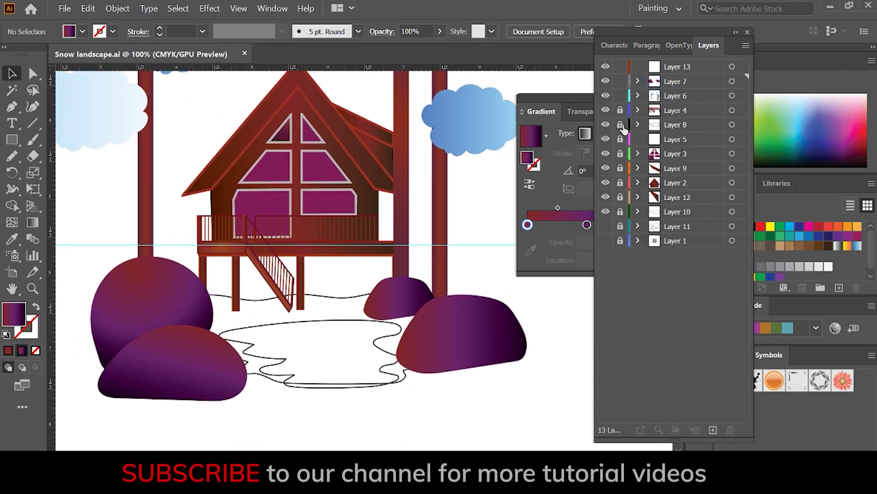
Step: Copy the light-blue gradient onto the snowy ground, running bottom to top
left_click(348, 300)
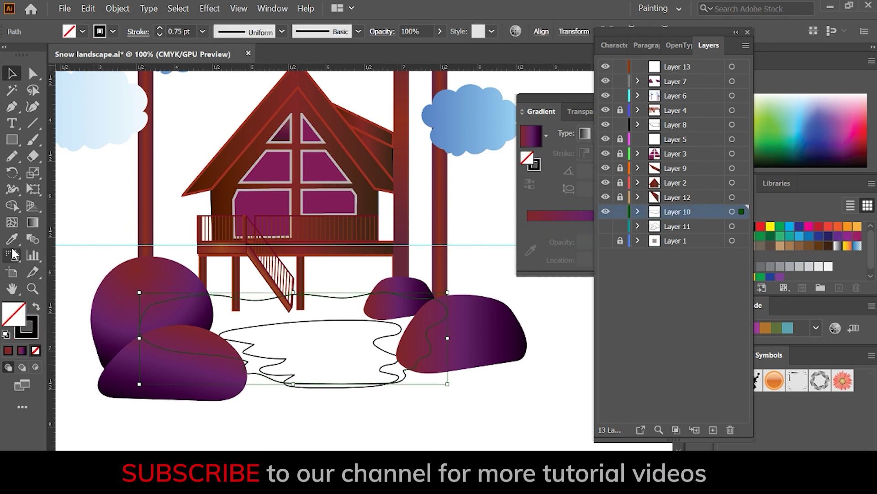
left_click(22, 350)
left_click(32, 222)
left_click_drag(310, 383, 289, 308)
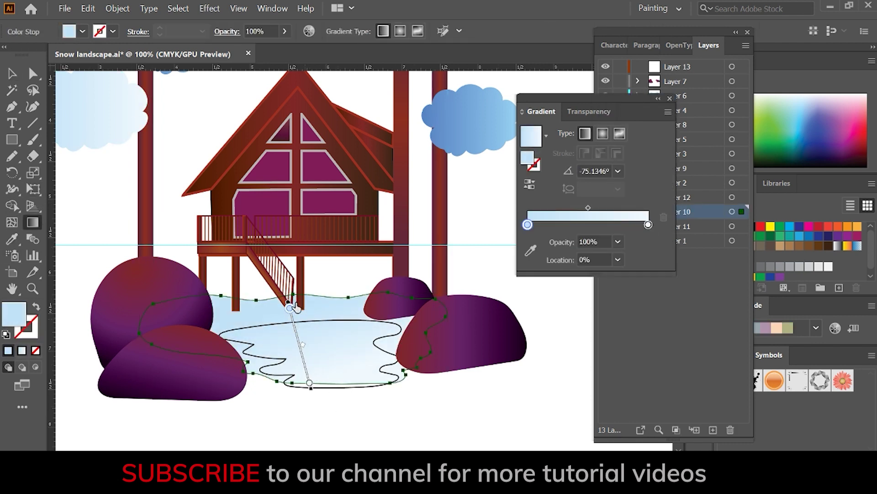
Step: Add a pink start stop to the ground gradient and tint its blue stop lavender
double_click(293, 320)
left_click(271, 287)
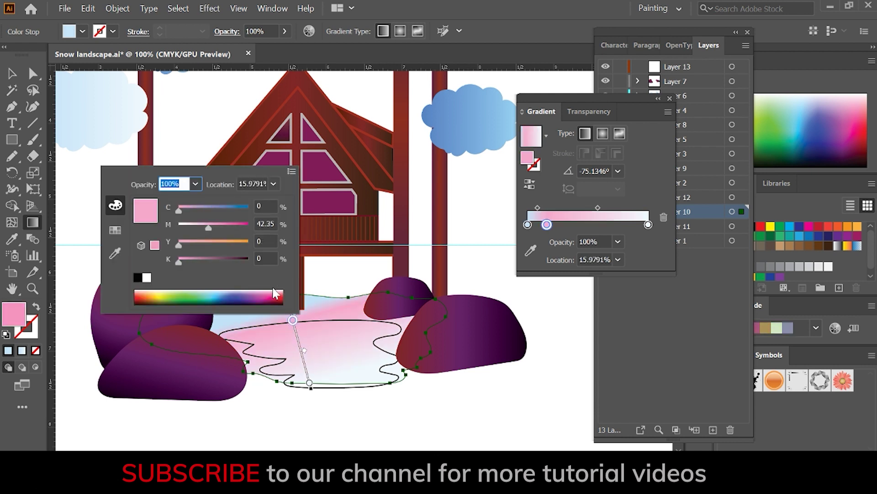
left_click(293, 321)
mouse_move(293, 321)
left_mouse_down()
mouse_move(289, 306)
mouse_move(294, 327)
left_mouse_up()
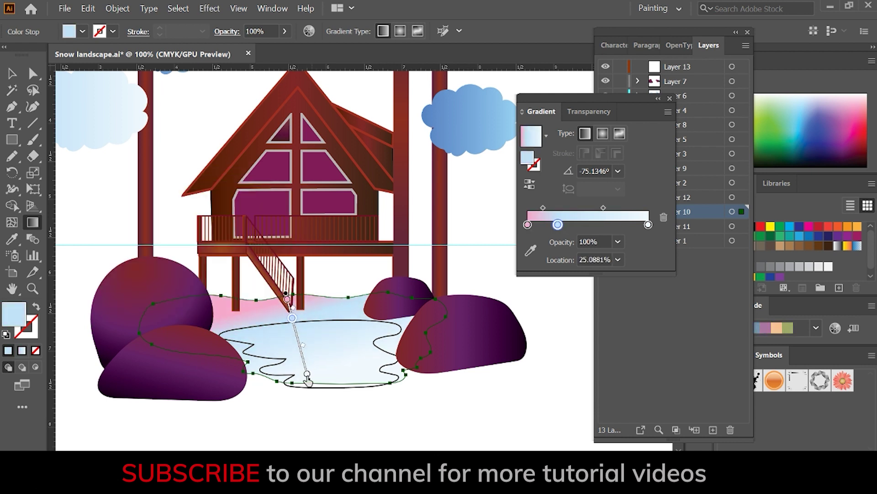
key("v")
left_click(33, 222)
double_click(292, 316)
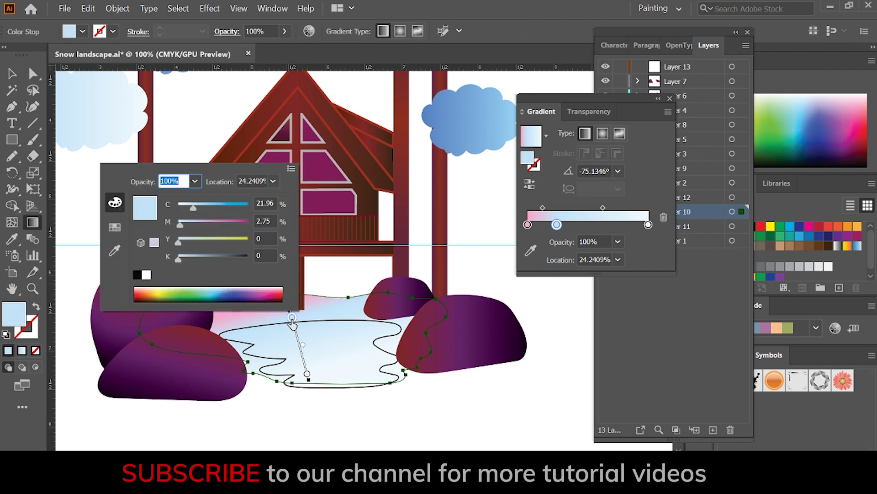
left_click(246, 288)
key("v")
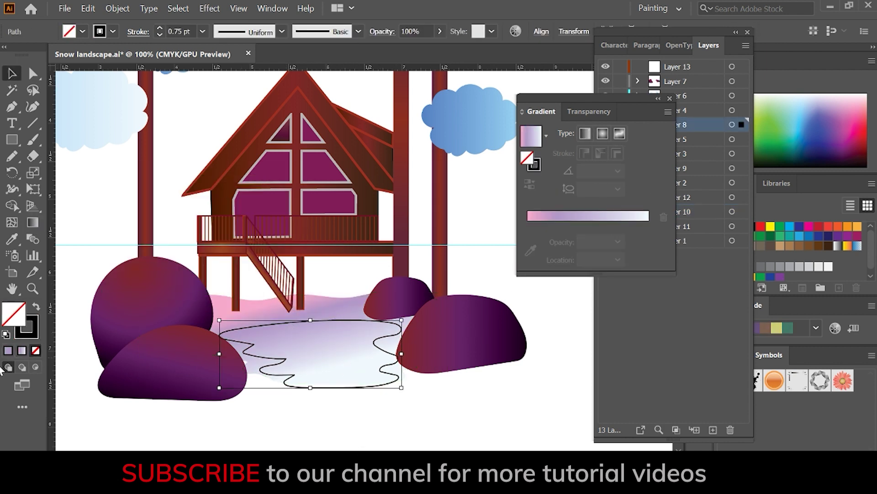
Step: Give the pond a vertical gradient from dark navy at the top to light blue
left_click(12, 238)
left_click(462, 111)
key("g")
left_click_drag(310, 328, 316, 381)
double_click(309, 328)
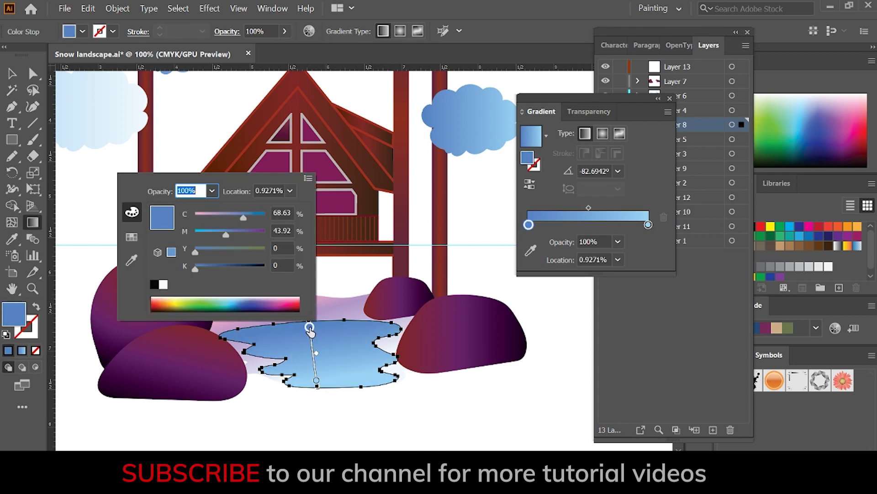
left_click(256, 308)
key("v")
left_click(372, 401)
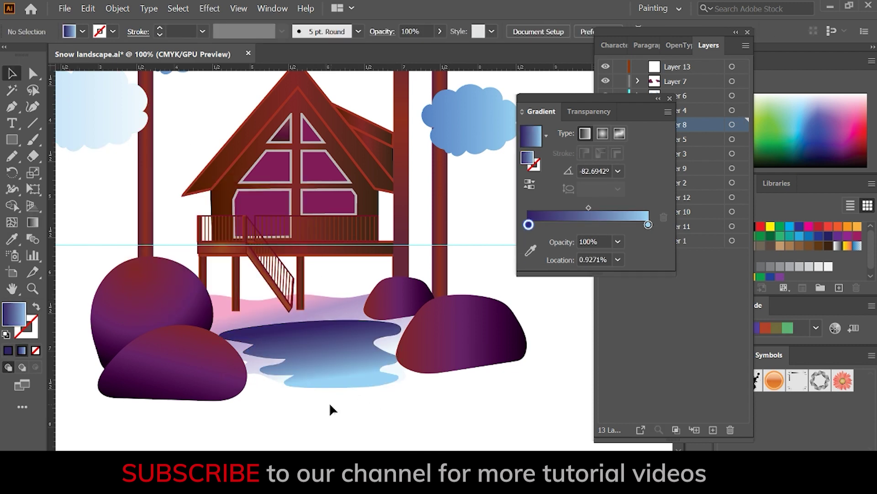
scroll(331, 408, "up", 5)
scroll(364, 402, "left", 3)
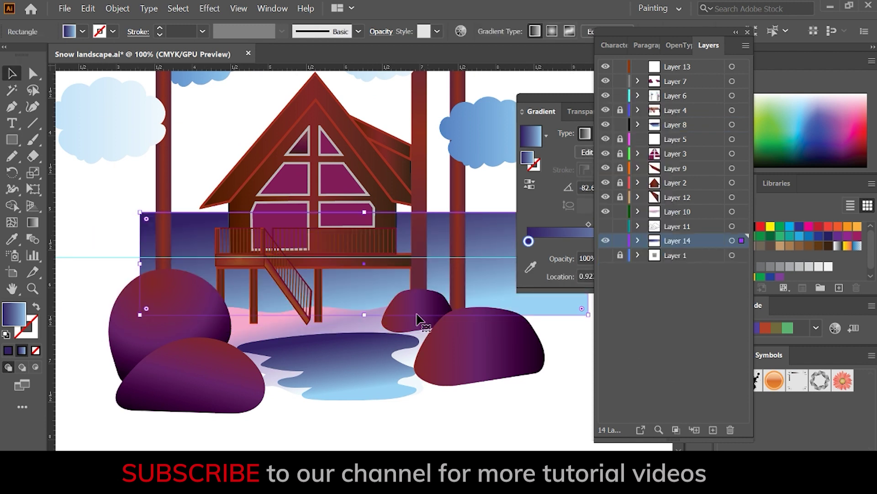
Step: Add a backdrop rectangle on a new layer with a blue gradient and a pink stop, then save
left_click(12, 238)
left_click(366, 320)
key("g")
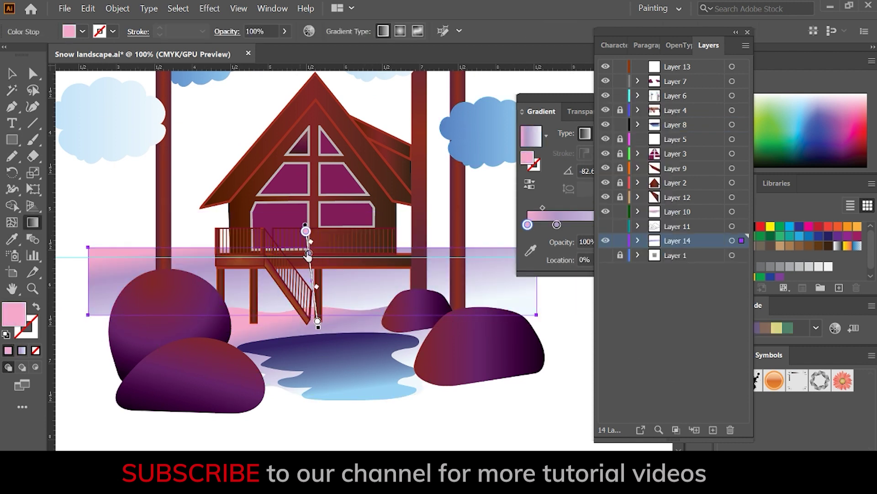
left_click(314, 293)
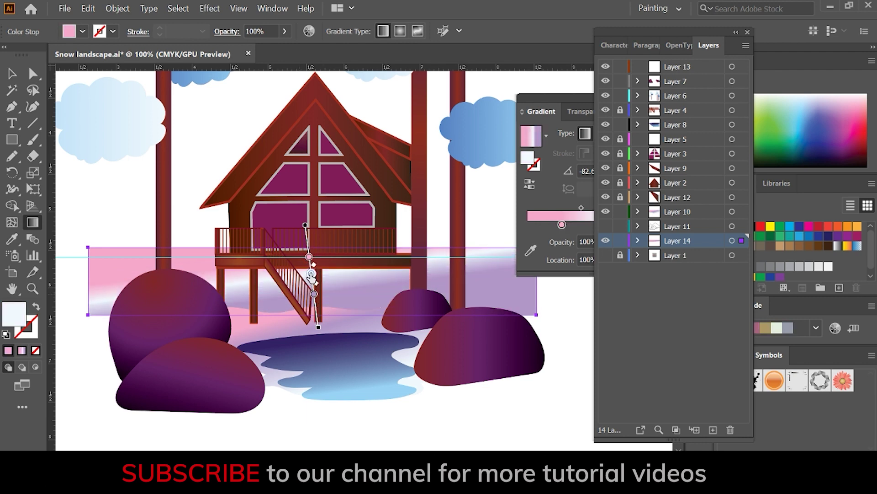
key("v")
left_click(519, 377)
scroll(519, 378, "up", 5)
key("ctrl+s")
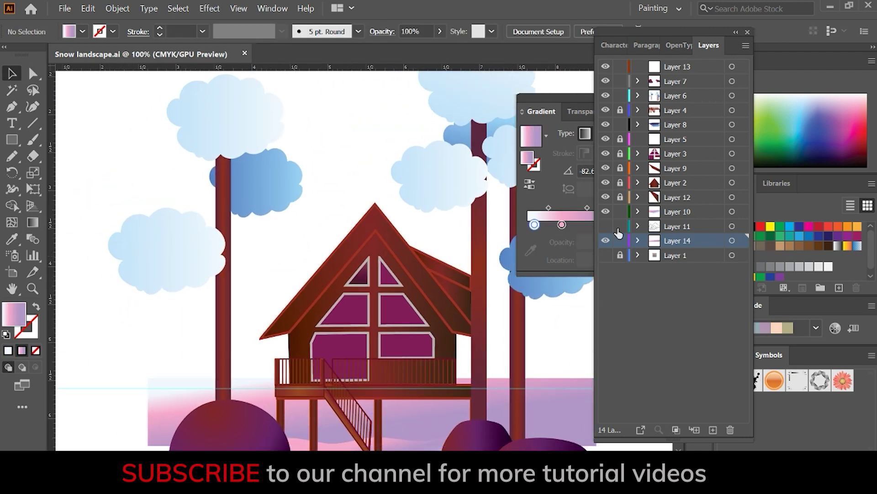
Step: Show and activate the mountain layer, copying the front mountain's pink-lavender gradient onto the left back mountain
left_click(605, 226)
left_click(677, 226)
scroll(313, 172, "up", 2)
left_click(320, 182)
left_click(21, 350)
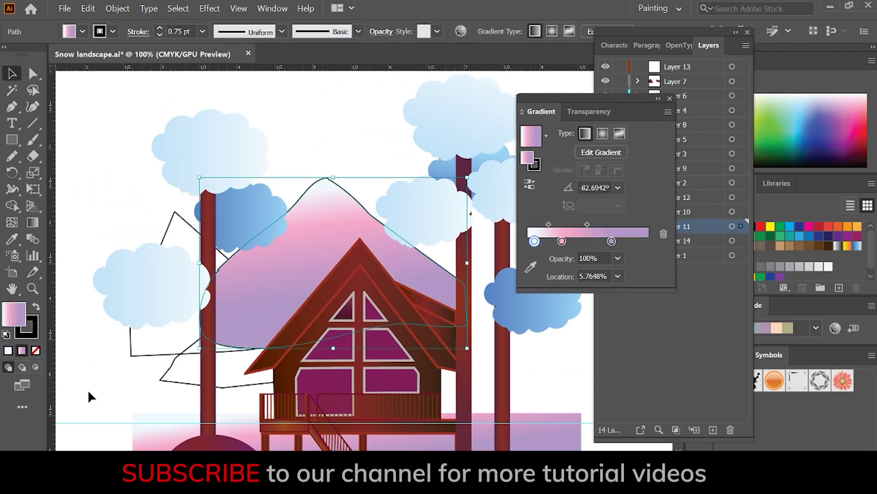
left_click(174, 215)
key("i")
left_click(290, 242)
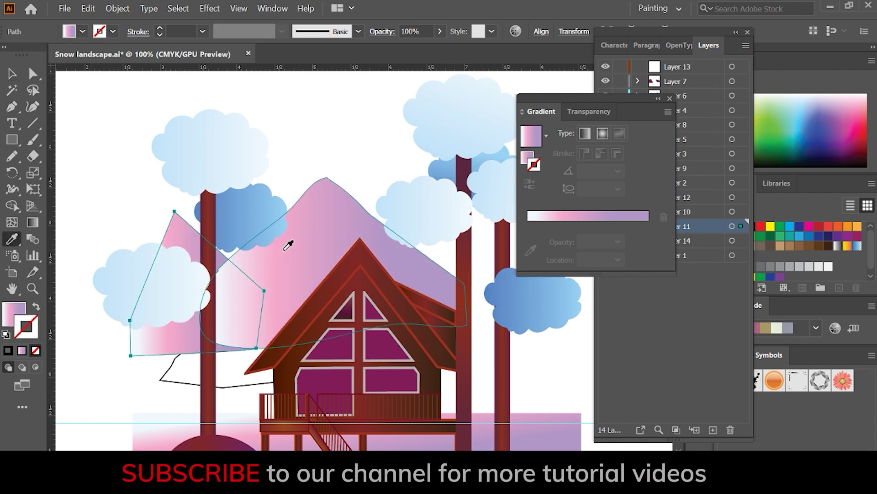
key("v")
left_click(244, 376)
Step: Flip the mountain snow shape's gradient so white sits at the bottom
key("i")
left_click(290, 242)
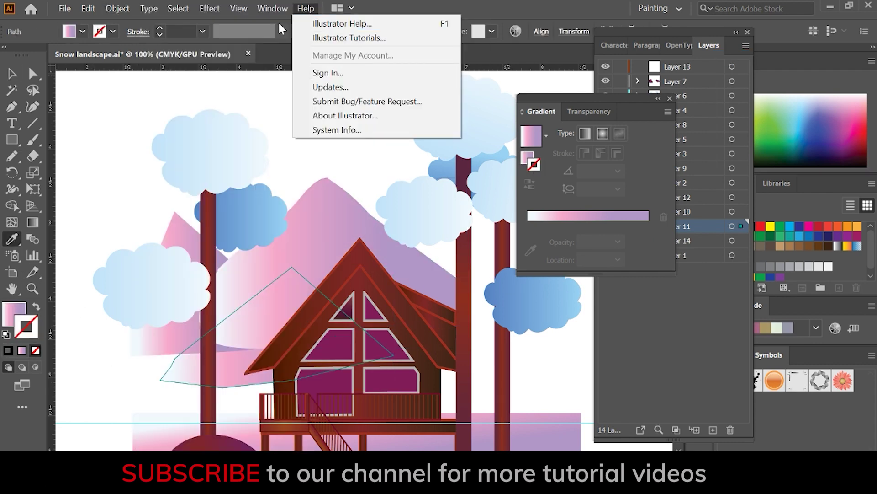
key("g")
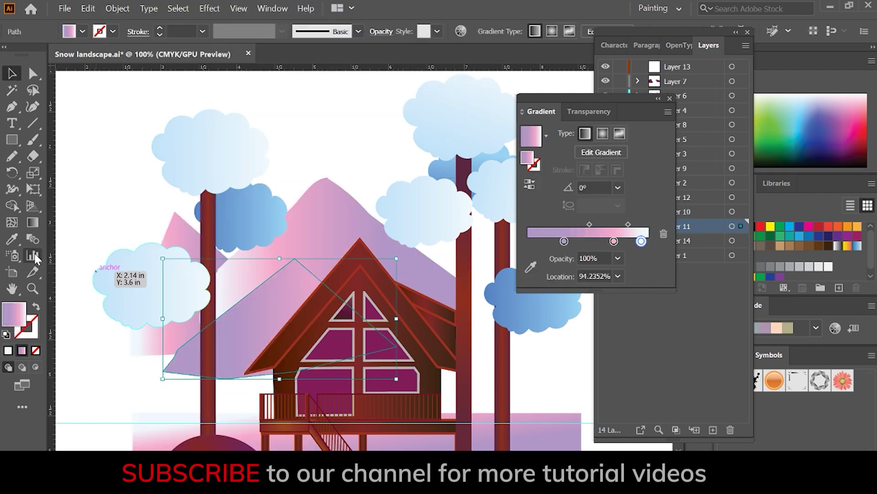
left_click(529, 184)
key("v")
left_click(239, 114)
scroll(320, 256, "down", 3)
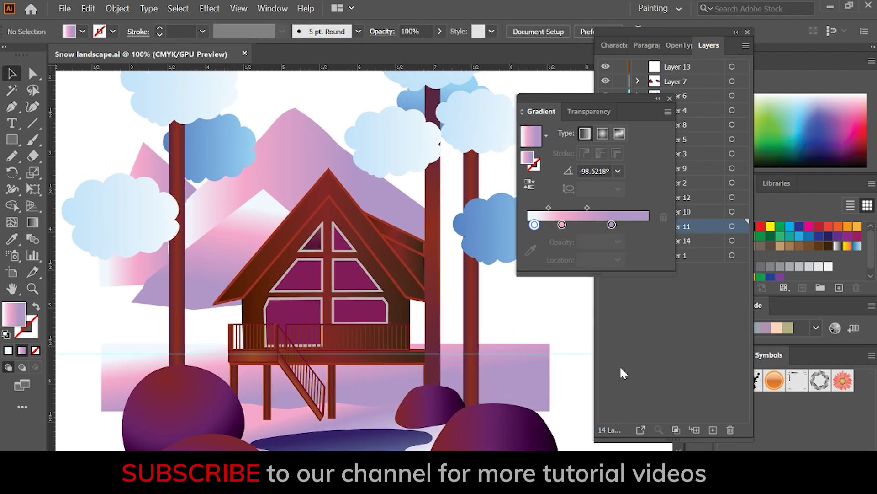
scroll(432, 322, "down", 2)
scroll(486, 311, "up", 2)
Step: Lock Layer 11 and create Layer 15 for the trees
left_click(192, 319)
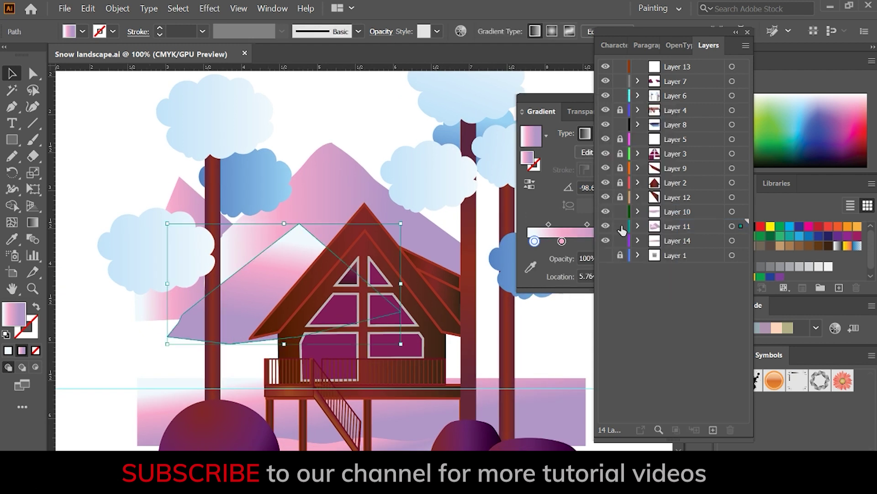
left_click(621, 226)
left_click(713, 430)
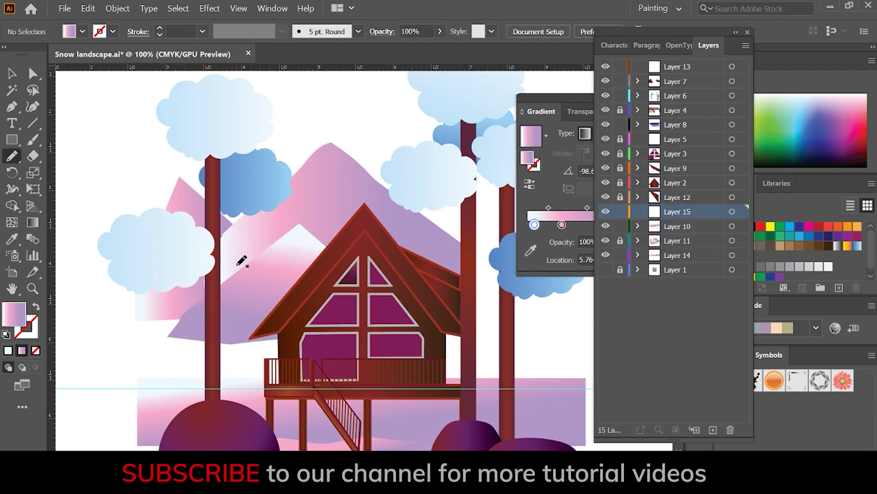
Step: Draw a pine tree outline beside the cabin and fill it dark brown
left_click_drag(244, 368, 237, 269)
left_click(12, 238)
left_click(212, 319)
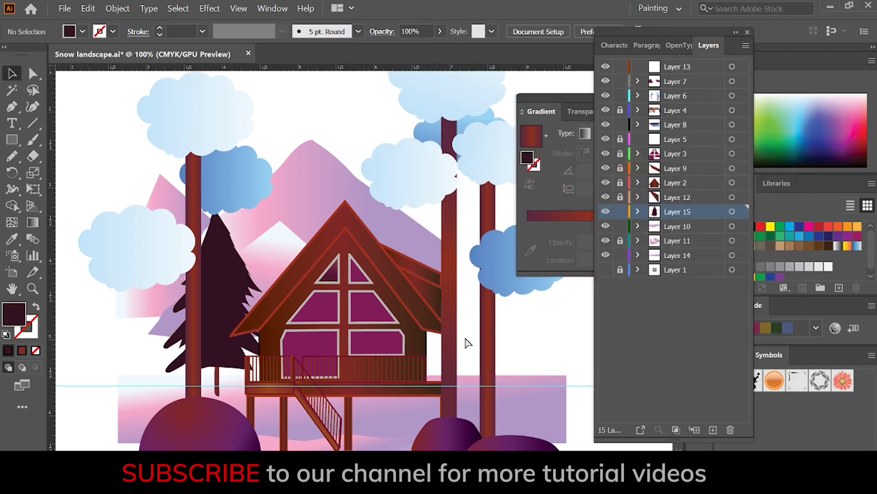
Step: Pencil snow caps on the pine's branches with a light-lavender-to-white gradient
left_click_drag(229, 233, 231, 237)
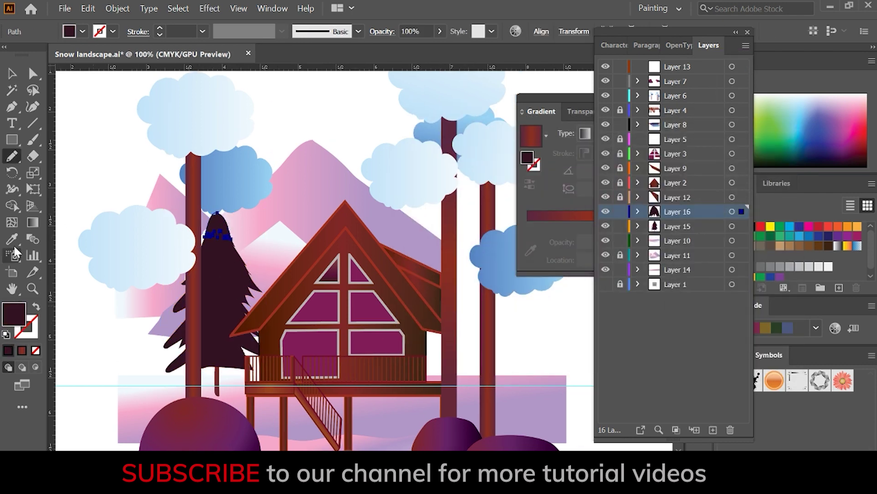
left_click_drag(528, 241, 553, 241)
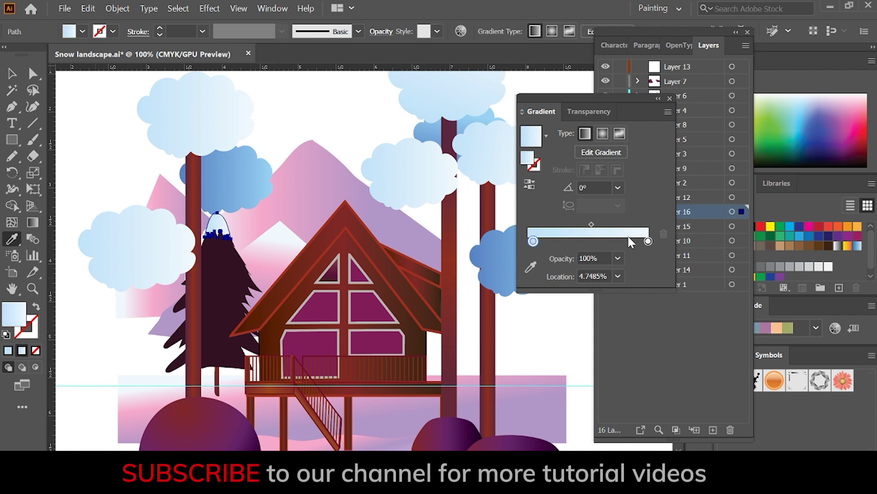
double_click(533, 241)
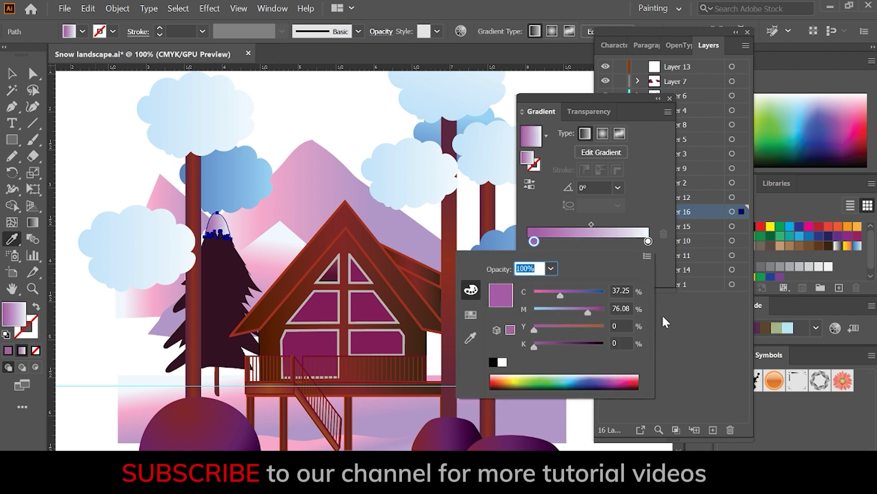
left_click(604, 378)
key("v")
left_click(233, 225)
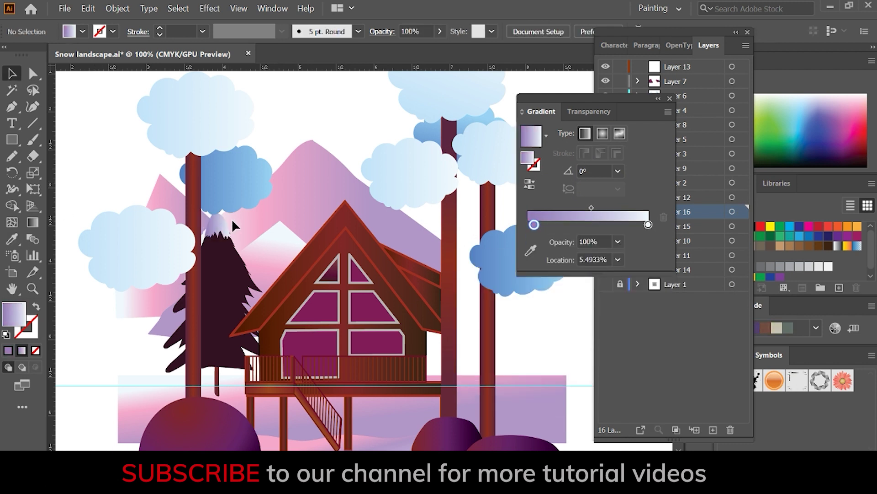
left_click_drag(225, 234, 241, 247)
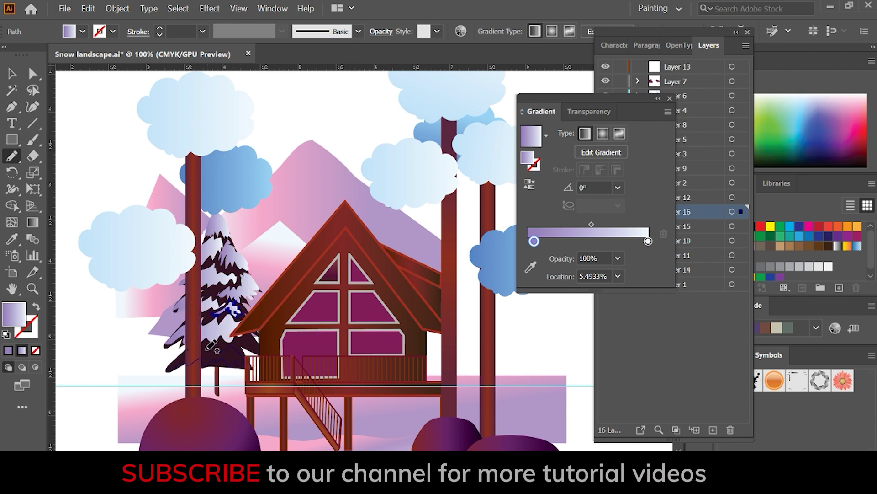
Step: Save the document and delete the thin extra trunk
key("ctrl+s")
key("v")
left_click(180, 356)
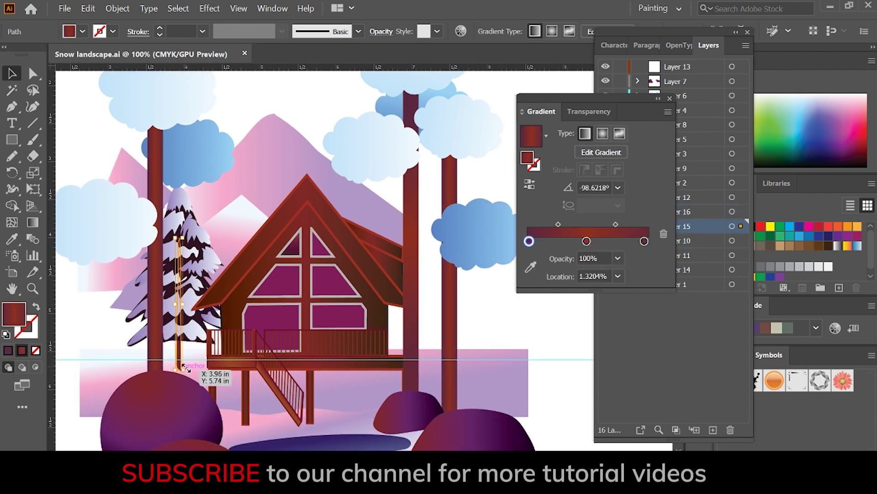
key("Delete")
left_click(662, 323)
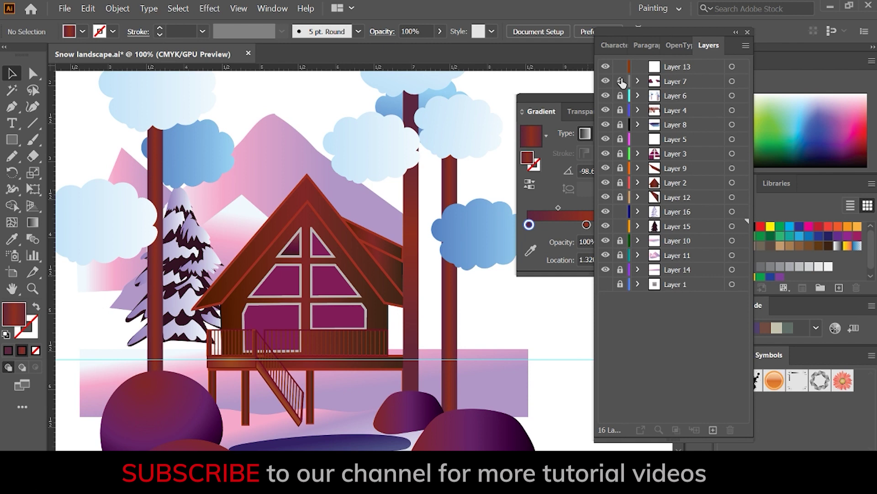
Step: Place copies of the snowy pine behind the house and sketch streaks on the mountain
mouse_move(201, 323)
left_mouse_down()
mouse_move(411, 322)
mouse_move(166, 348)
left_mouse_up()
left_click(716, 226)
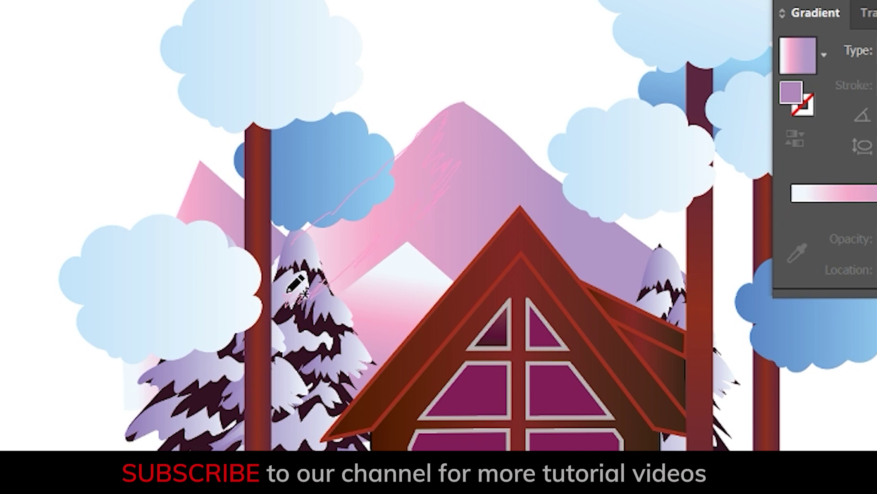
left_click_drag(289, 292, 285, 294)
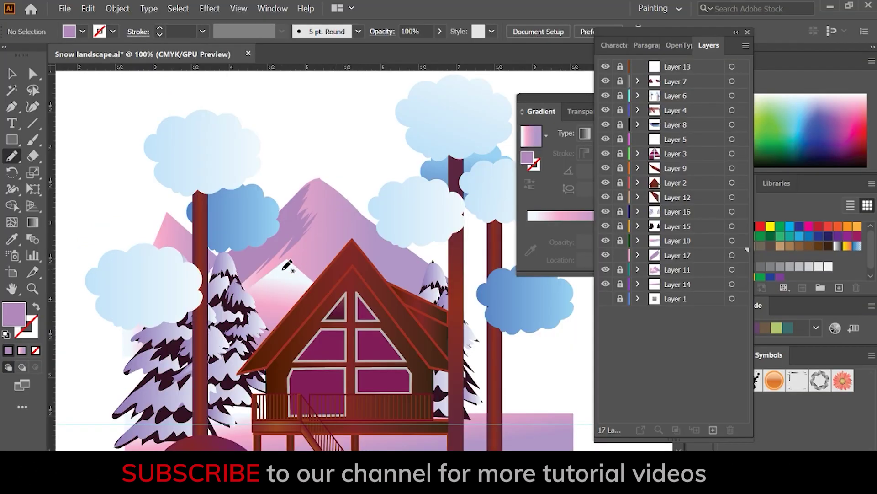
left_click_drag(317, 260, 291, 270)
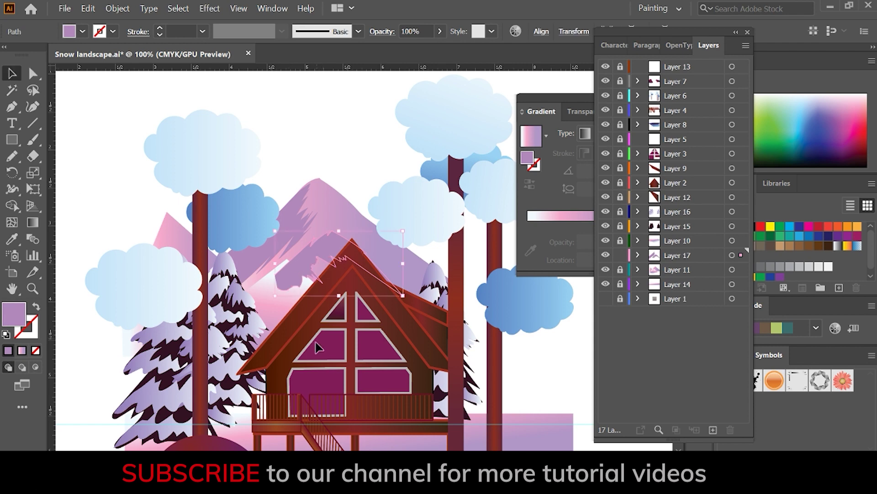
Step: In the isolated mountain group, draw dark purple ridge streaks faded to 34% opacity
double_click(314, 238)
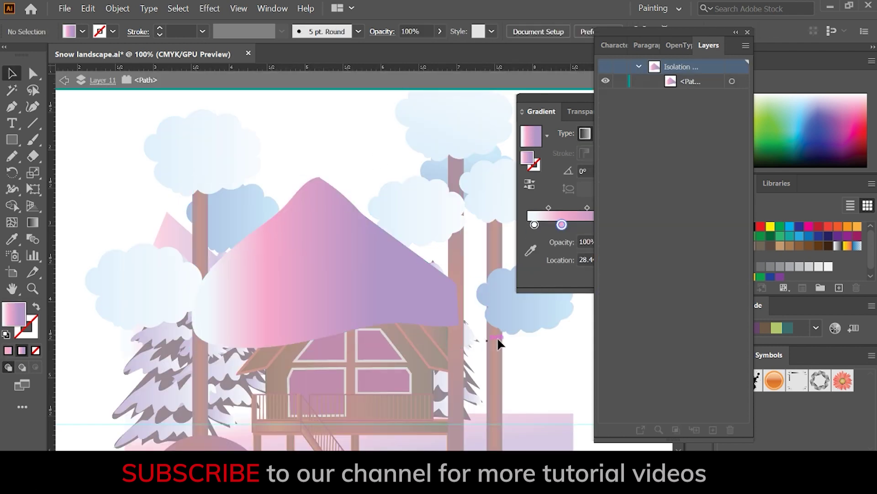
double_click(18, 317)
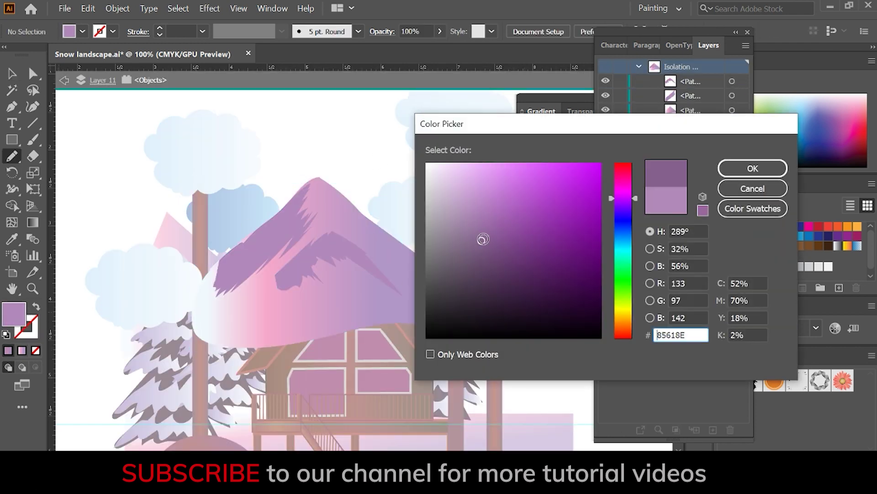
left_click(497, 249)
key("Return")
left_click_drag(263, 234, 243, 252)
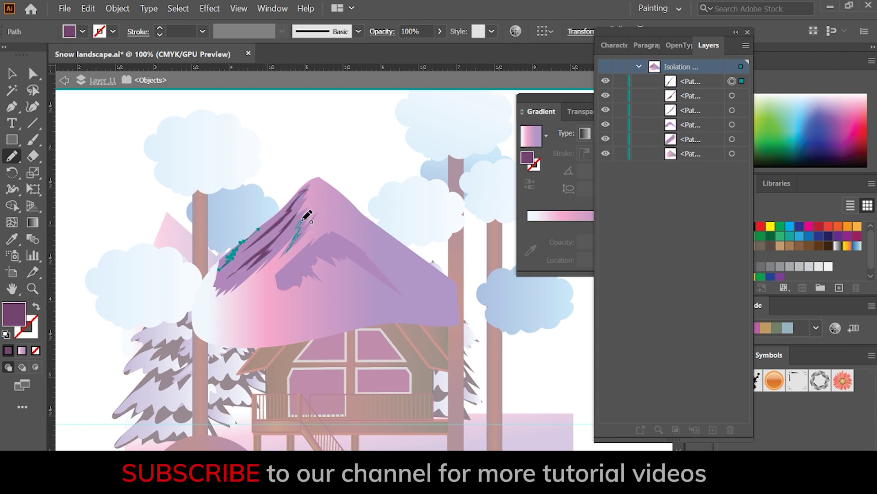
left_click_drag(440, 31, 402, 52)
key("ctrl+shift+a")
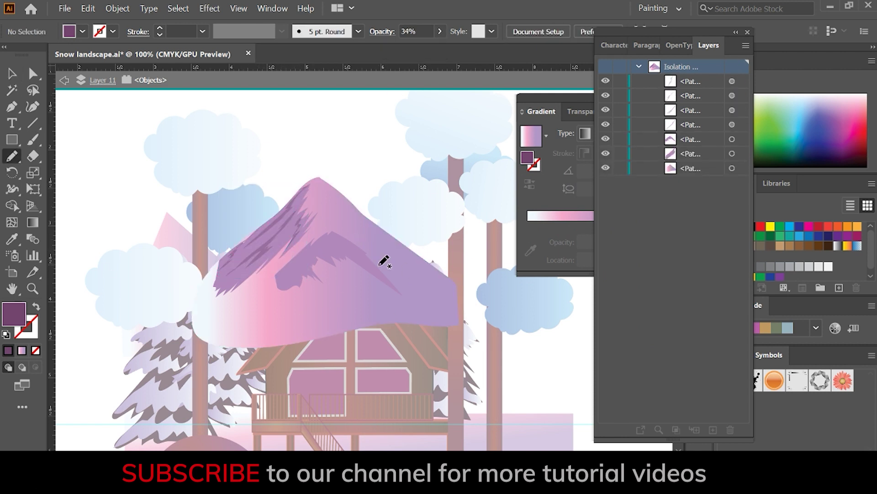
Step: Add another dark streak and draw a white snow cap along the mountain peak
left_click_drag(296, 260, 284, 269)
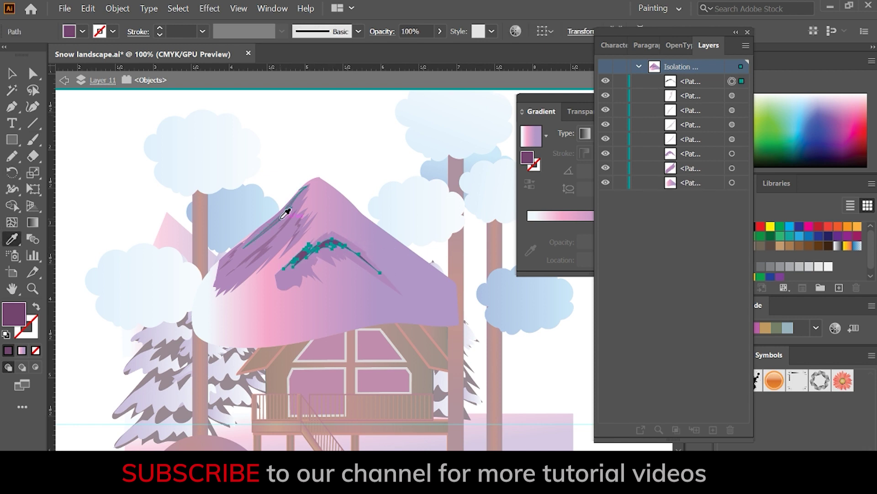
key("v")
key("ctrl+shift+a")
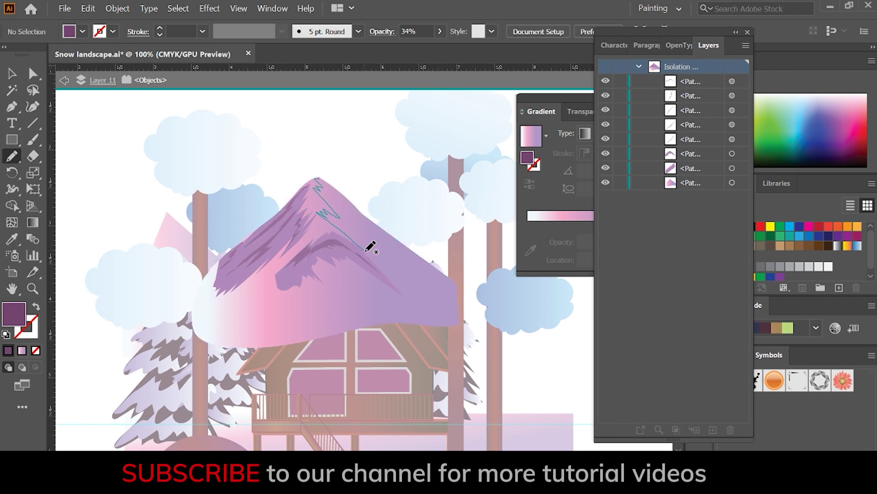
left_click_drag(325, 173, 326, 174)
left_click(818, 266)
Step: Delete the first snow cap and redraw it over the mountain peak
key("v")
key("ctrl+shift+a")
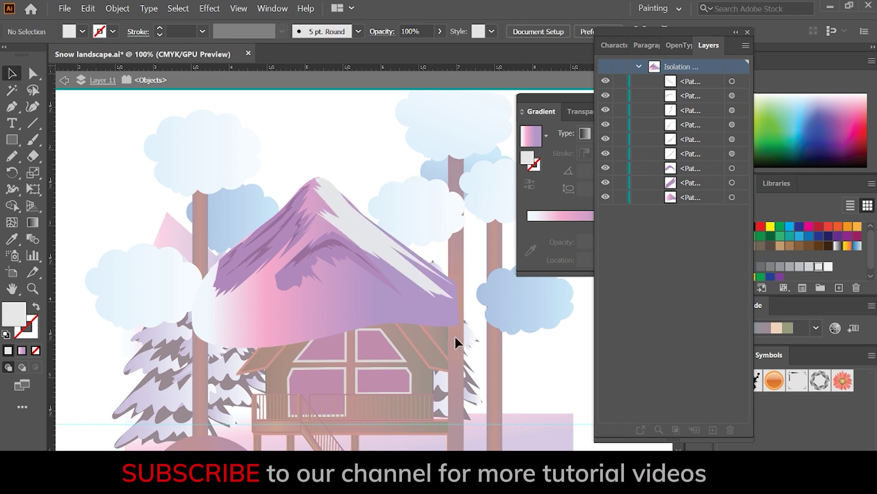
double_click(366, 163)
double_click(366, 237)
key("ctrl+equal")
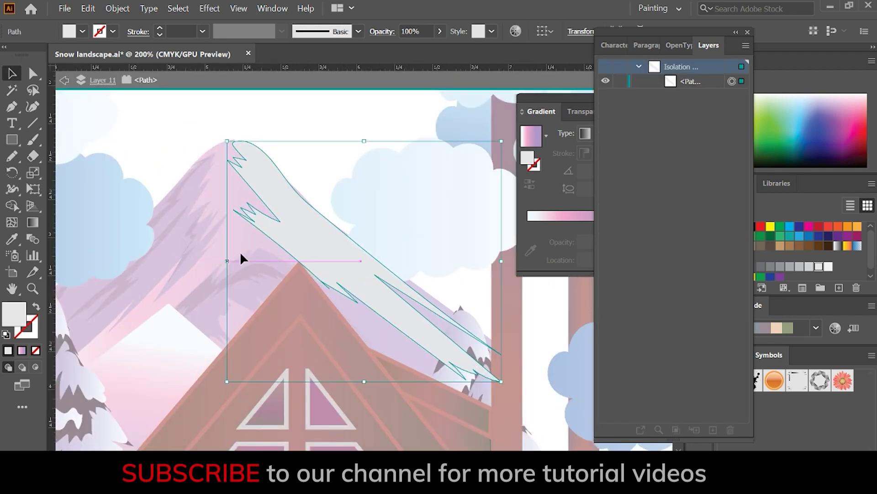
key("Delete")
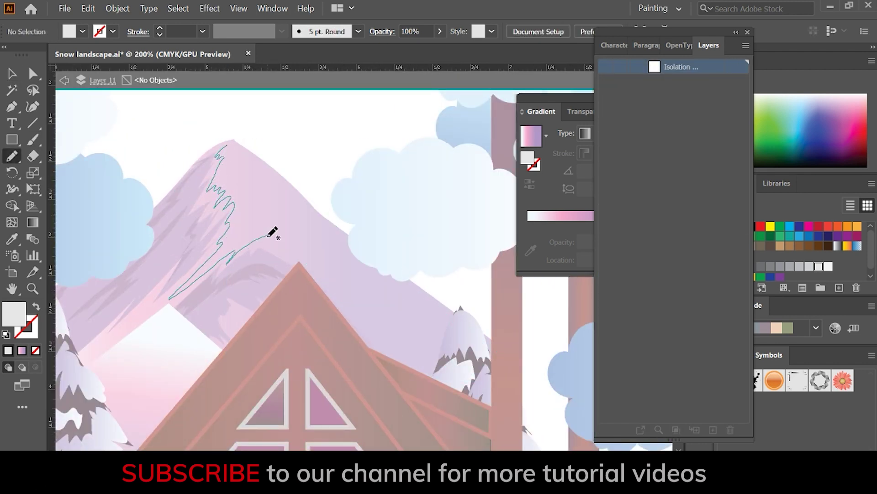
left_click_drag(409, 335, 235, 143)
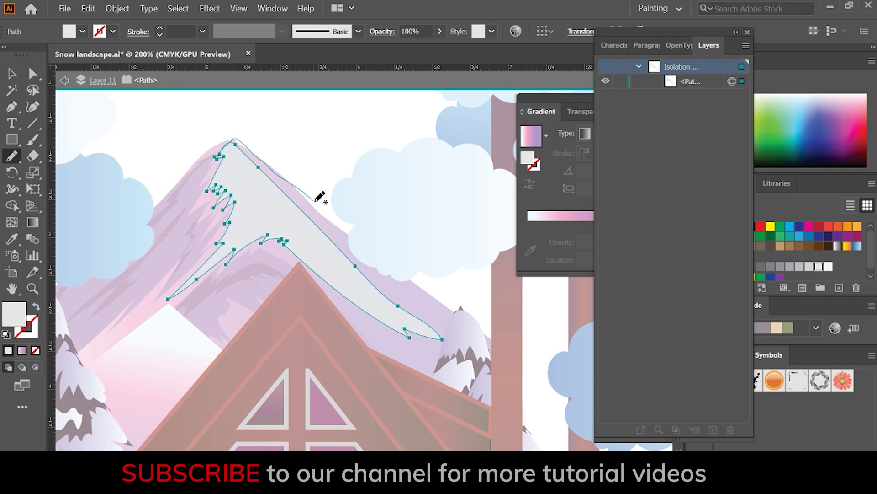
key("v")
key("ctrl+shift+a")
key("Escape")
scroll(333, 147, "down", 1)
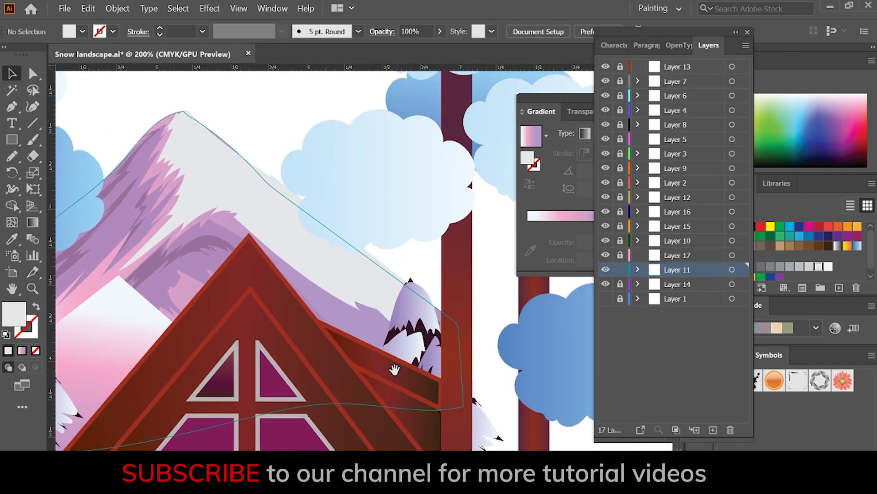
Step: Add more snow onto the isolated snow cap
key("i")
left_click(136, 195)
key("v")
double_click(261, 204)
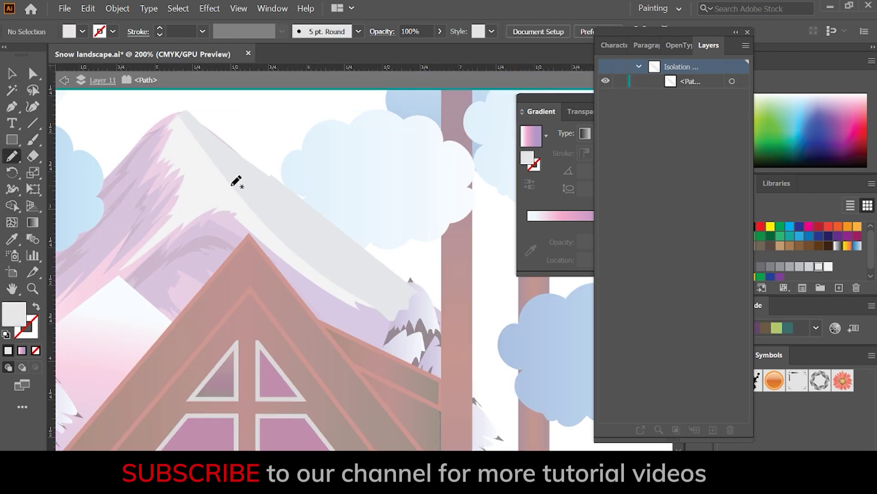
left_click_drag(249, 179, 252, 183)
key("v")
key("Escape")
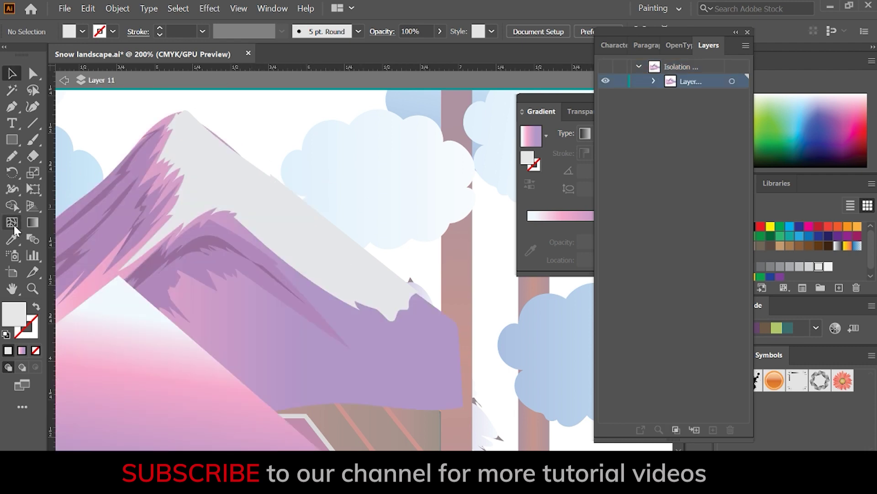
Step: Draw a light lavender shading stroke on the snow at 31% opacity
left_click(122, 221)
double_click(13, 314)
left_click(724, 169)
key("n")
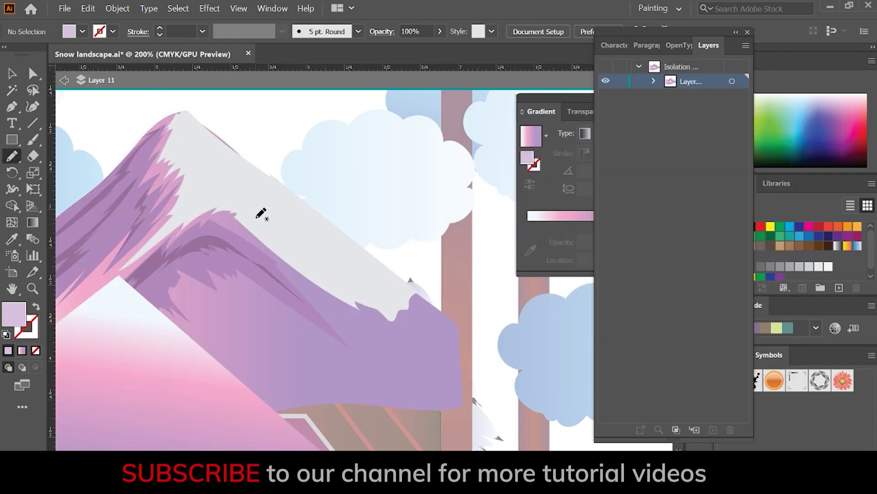
left_click_drag(259, 169, 225, 137)
left_click(440, 31)
left_click(401, 49)
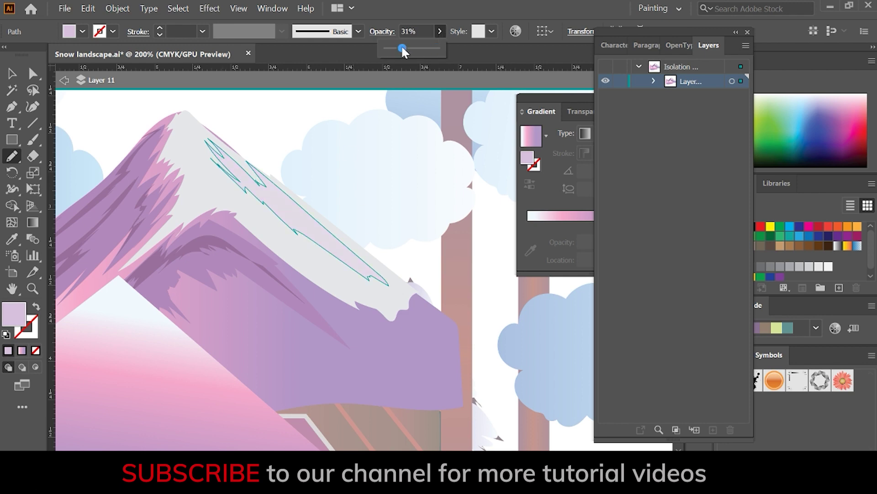
key("Escape")
key("v")
left_click(302, 295)
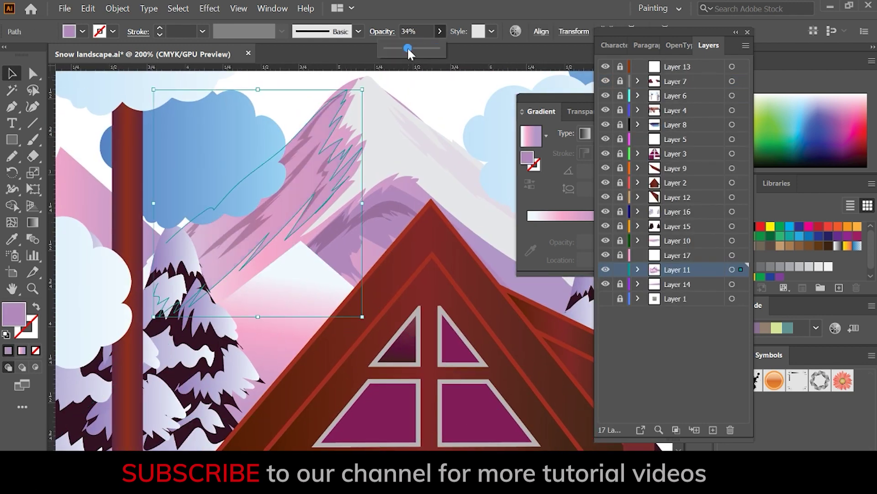
left_click(374, 102)
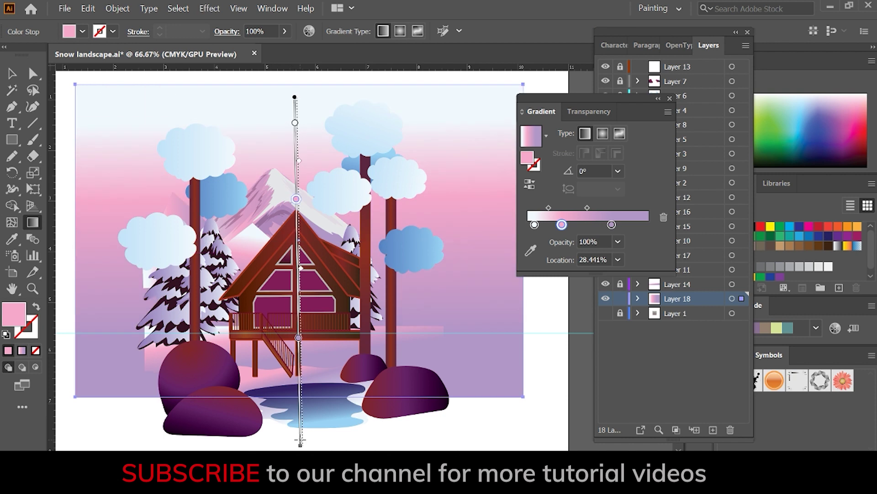
Step: Angle the sky gradient vertically, remove the purple stop, and recolour and reposition the blue stops
left_click_drag(300, 441, 305, 441)
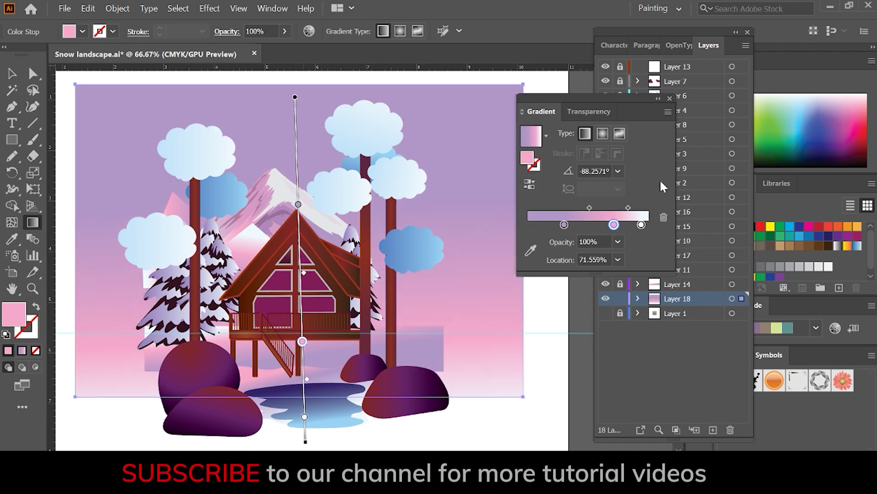
double_click(641, 224)
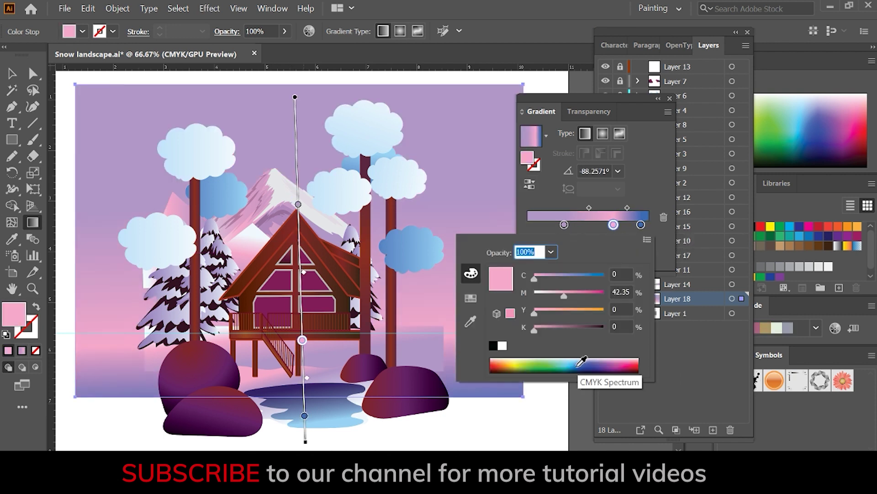
left_click(584, 366)
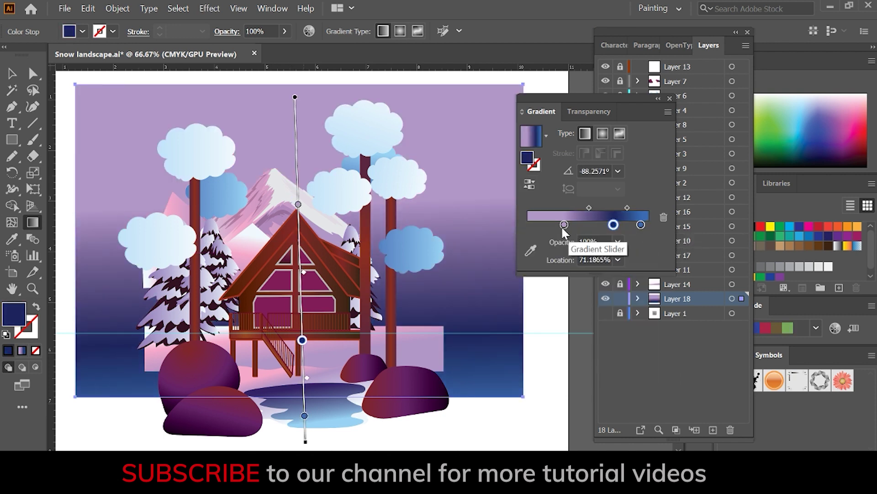
left_click_drag(564, 224, 564, 256)
double_click(534, 224)
left_click_drag(613, 225, 584, 224)
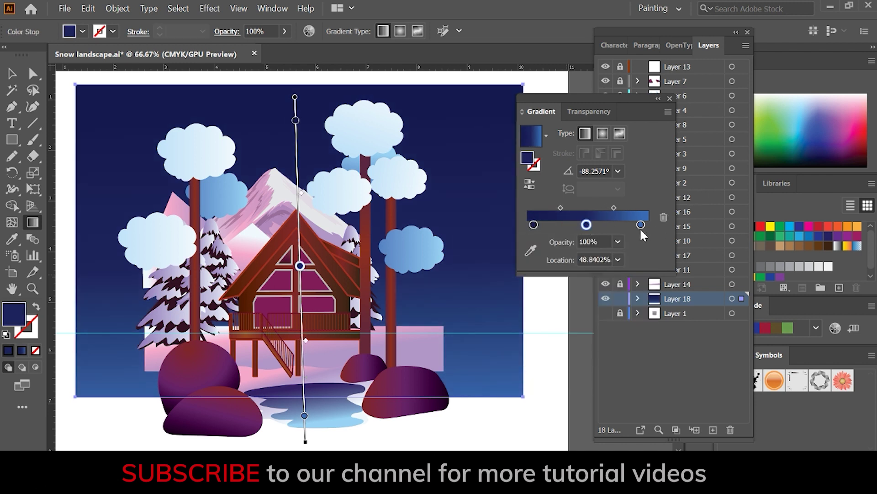
left_click_drag(641, 224, 637, 225)
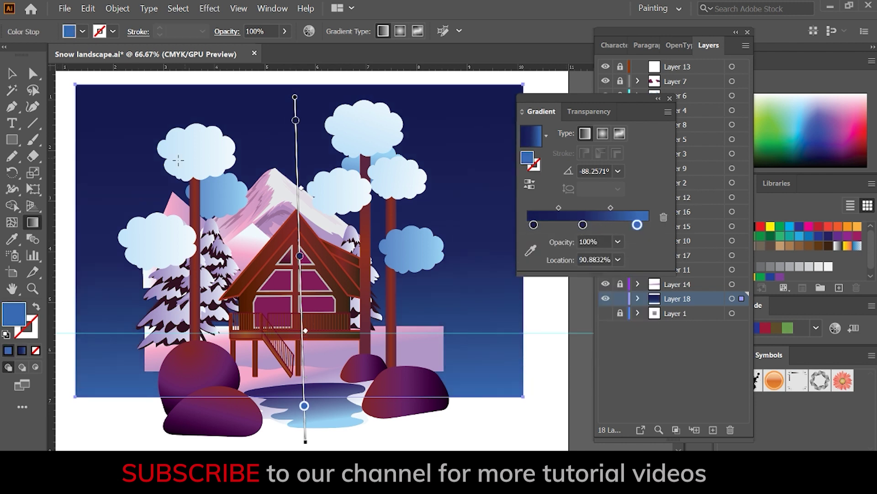
key("v")
key("ctrl+shift+a")
left_click_drag(370, 262, 390, 285)
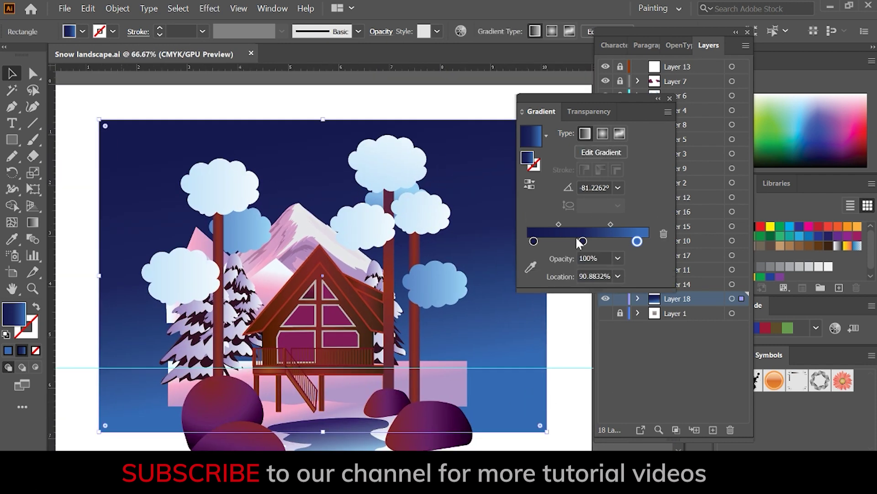
Step: Lighten the left gradient stop to pale blue and nudge the right stop inward
double_click(533, 241)
left_click(564, 371)
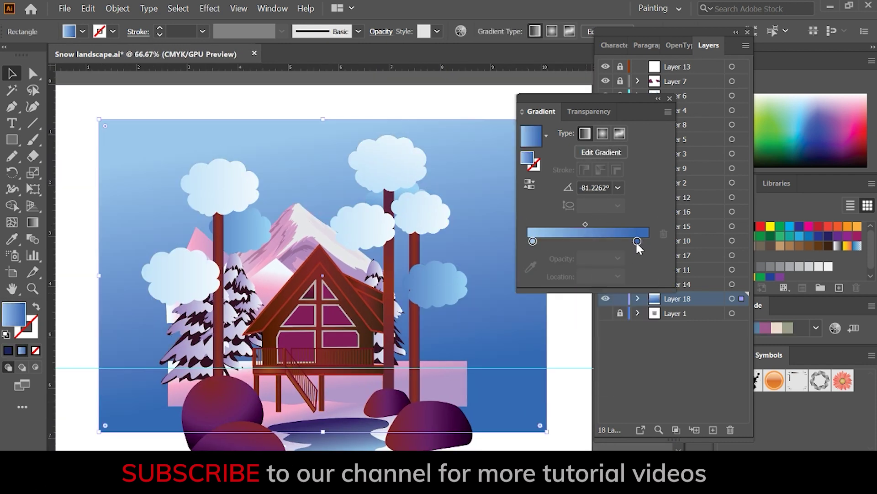
left_click_drag(637, 241, 634, 241)
double_click(533, 241)
left_click(572, 368)
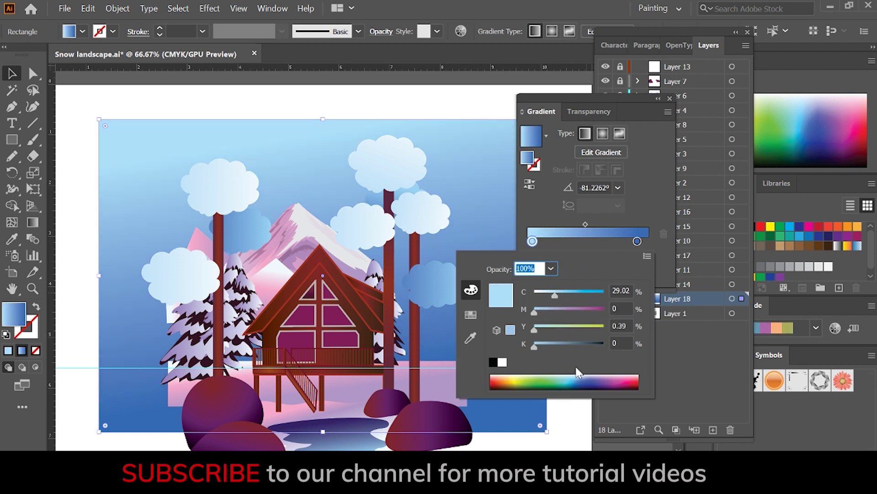
Step: Redraw the gradient from sky top to bottom and darken the top stop to greyish blue
key("g")
left_click_drag(317, 177, 331, 430)
double_click(319, 193)
left_click_drag(204, 297, 224, 297)
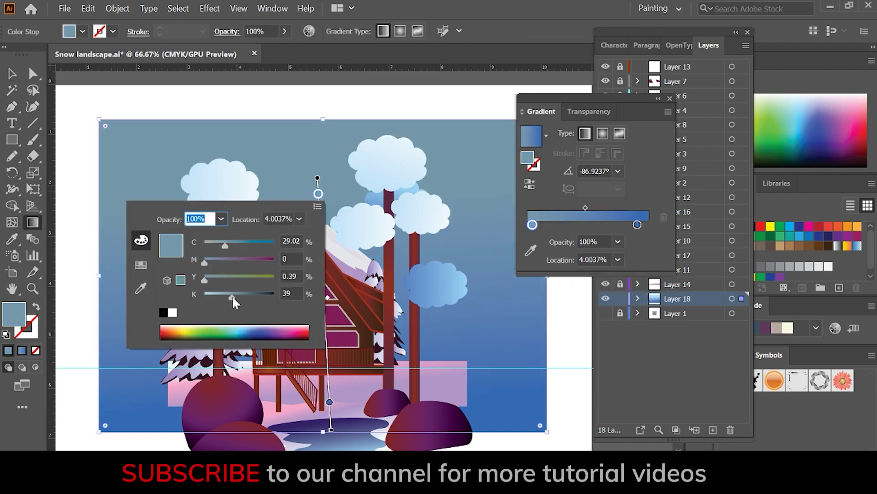
key("Escape")
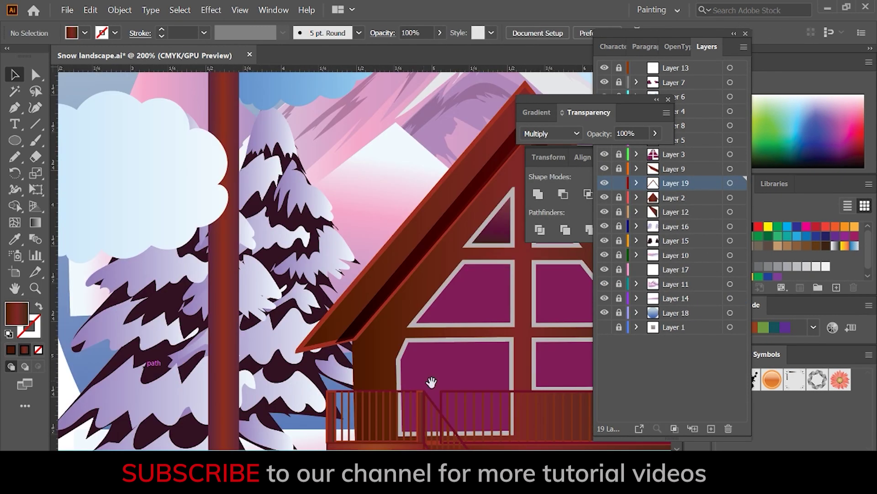
Step: Expand the front roof's fill and stroke and make it a compound path
left_click_drag(432, 382, 238, 407)
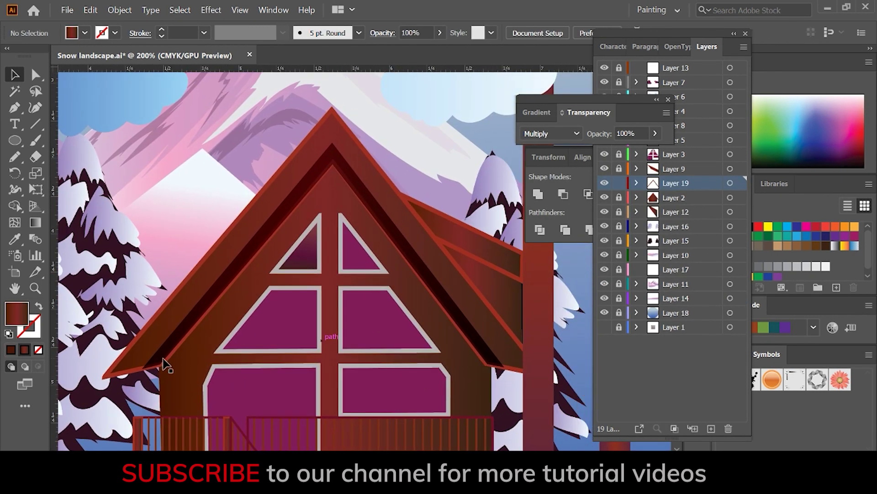
left_click(677, 198)
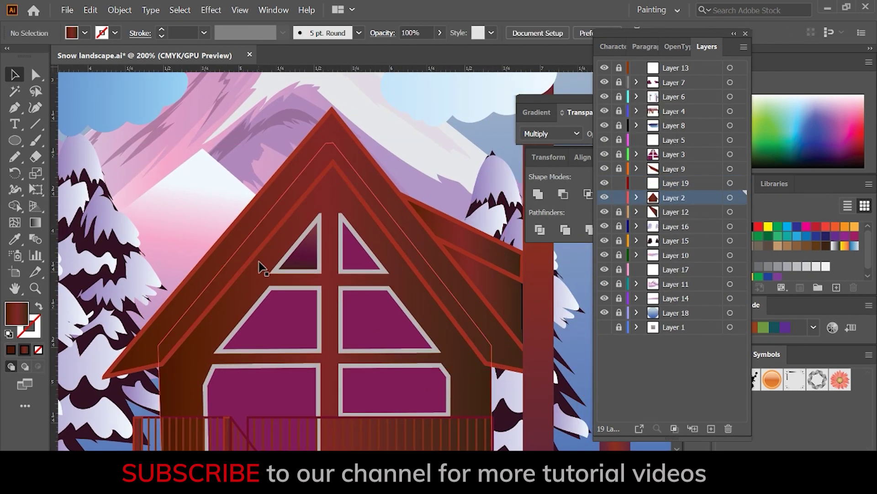
left_click(271, 241)
double_click(271, 241)
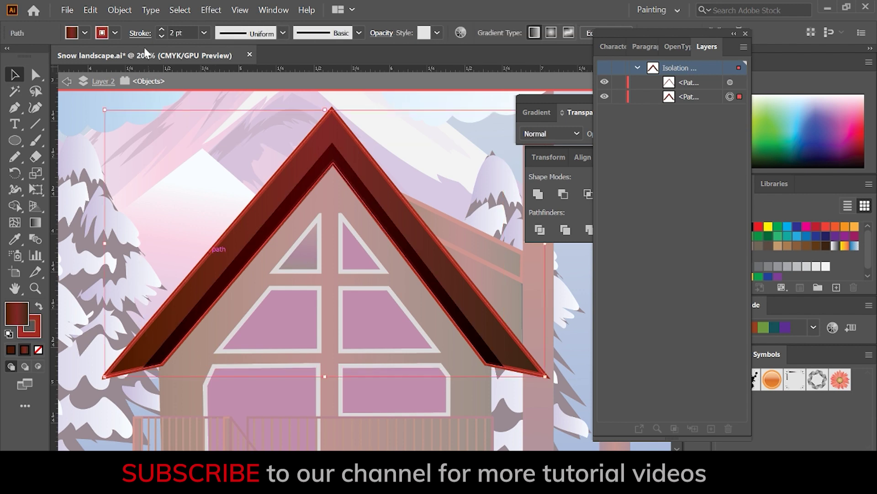
left_click(120, 10)
left_click(138, 151)
left_click(405, 318)
right_click(211, 292)
left_click(247, 181)
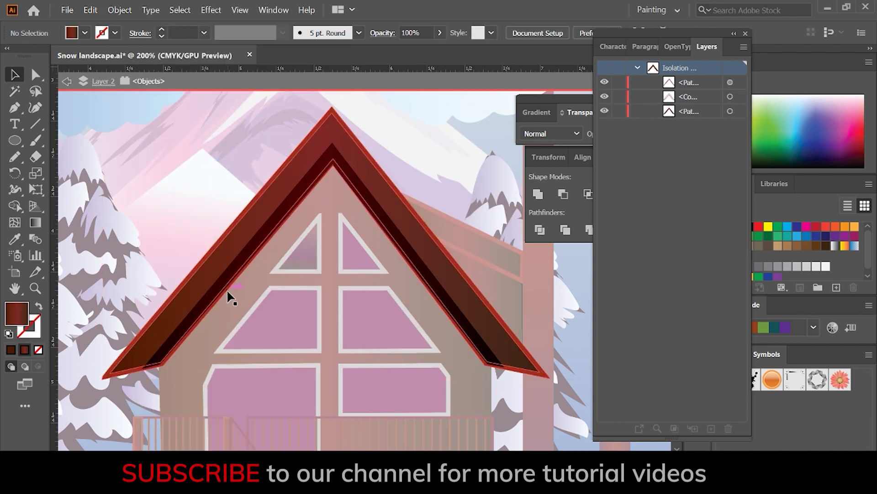
left_click(119, 10)
key("Escape")
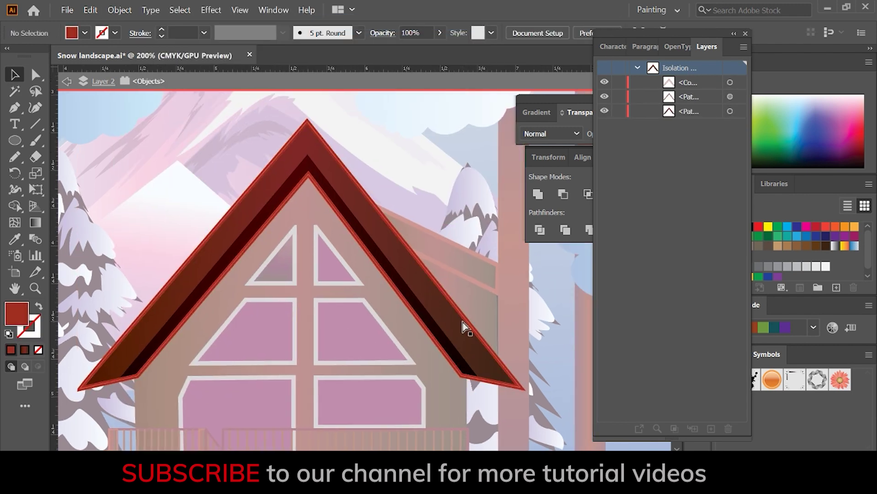
Step: Adjust the roof gradient, shifting the end stop to deep violet-blue
key("Escape")
scroll(387, 374, "up", 3)
left_click(435, 358)
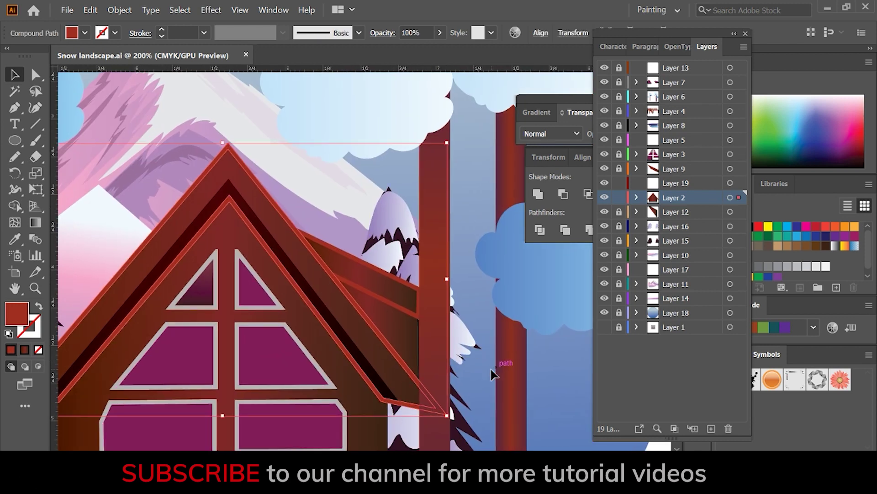
left_click(537, 112)
mouse_move(640, 240)
left_mouse_down()
mouse_move(593, 241)
mouse_move(643, 241)
left_mouse_up()
double_click(643, 240)
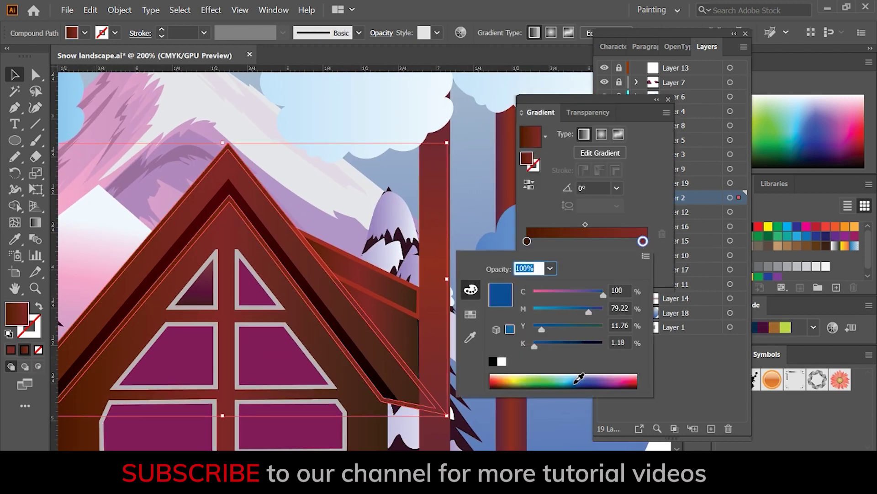
left_click_drag(577, 383, 601, 377)
key("Escape")
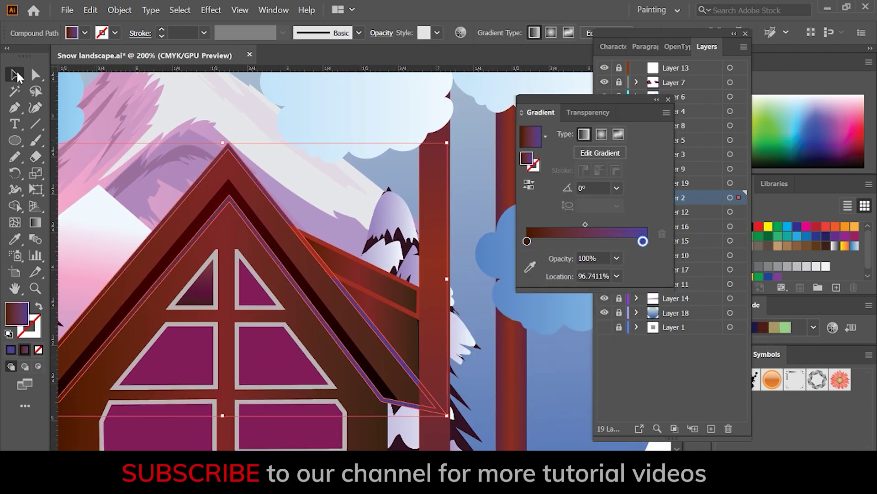
key("ctrl+shift+a")
Step: Unlock Layer 9, move it below Layer 2, and turn its side roof into an expanded compound path
left_click(675, 183)
left_click(619, 168)
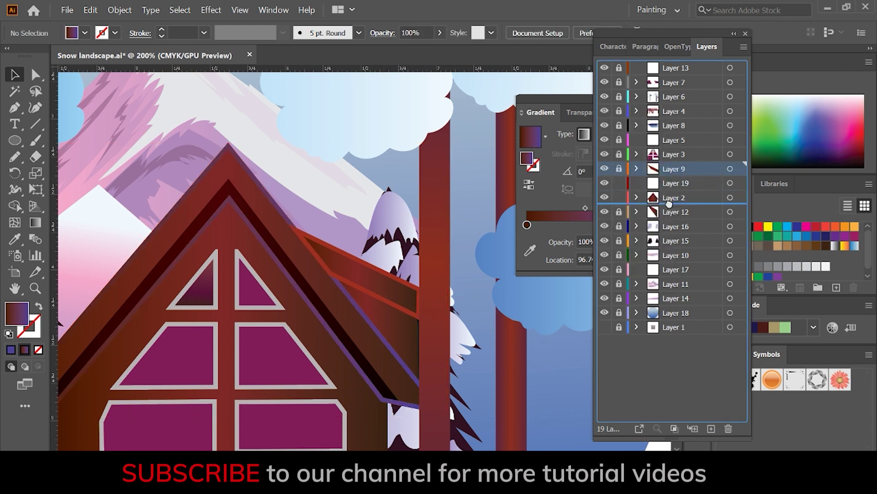
left_click_drag(676, 169, 675, 204)
left_click(730, 198)
left_click(119, 9)
left_click(173, 142)
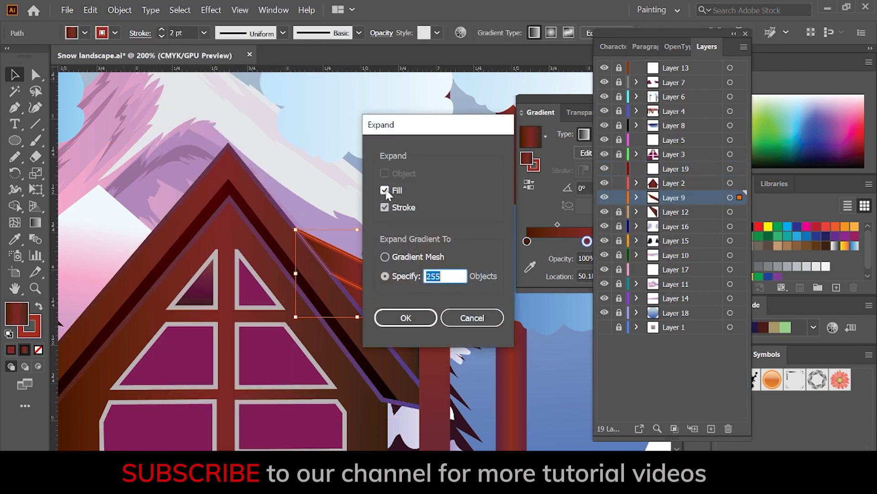
left_click(402, 316)
right_click(402, 75)
left_click(431, 175)
Step: Fix the side roof's lower corner anchor with the Pen tool
left_click(15, 239)
key("v")
left_click(393, 299)
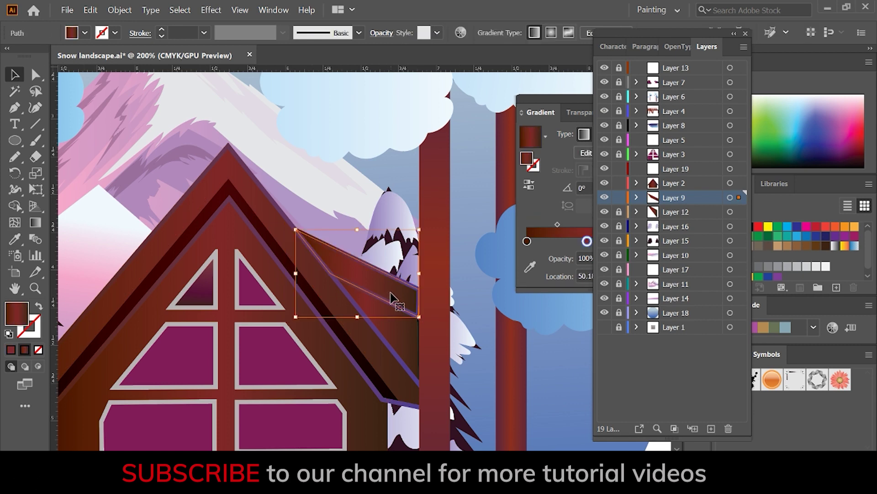
double_click(376, 287)
key("p")
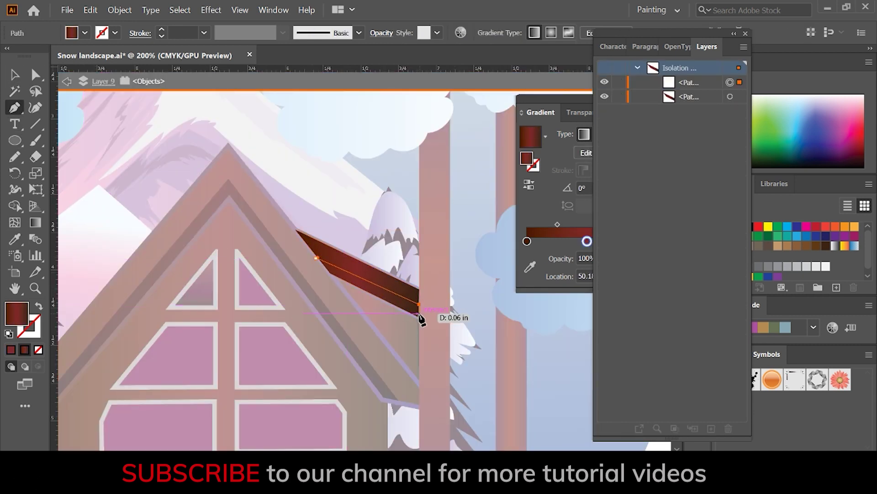
left_click(323, 259)
key("v")
key("Escape")
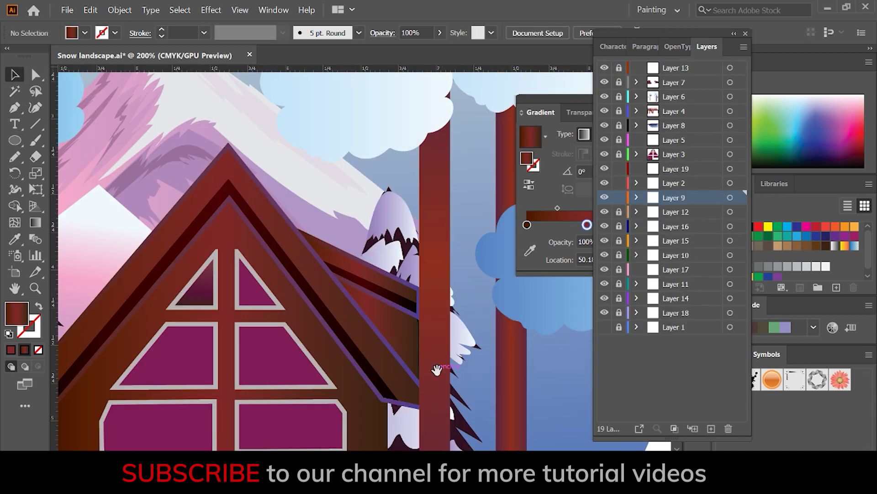
left_click(39, 227)
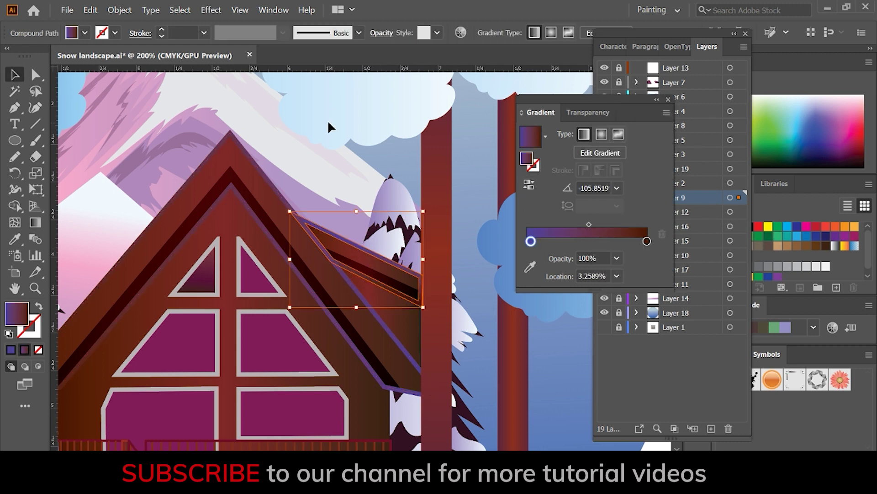
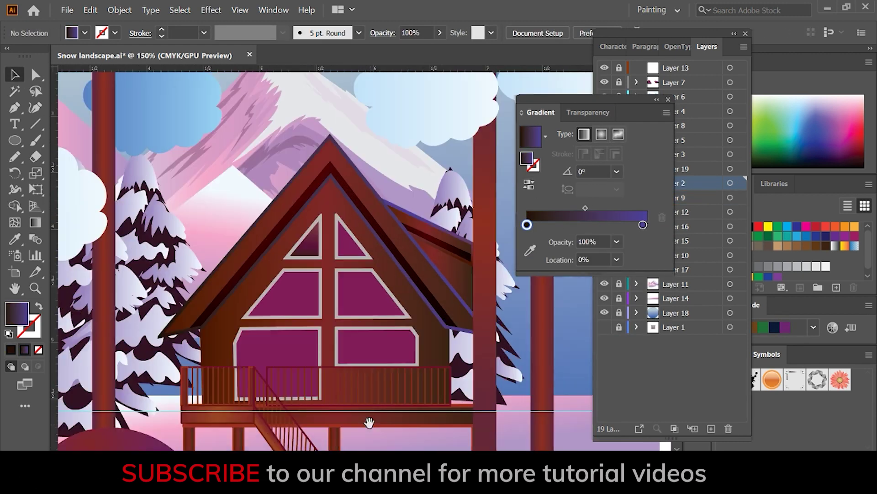
Step: Draw a closed strip along the cabin's left roof edge with the Pen tool
left_click(340, 325)
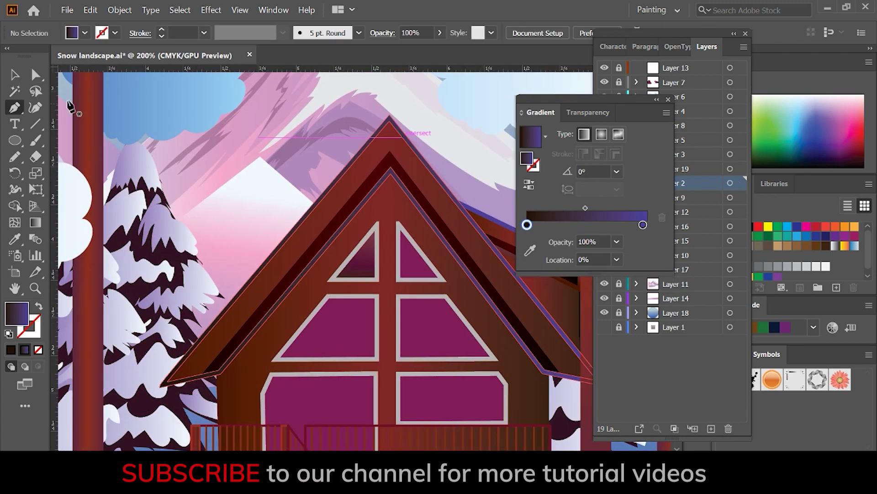
left_click(390, 124)
left_click(173, 377)
left_click(207, 365)
left_click(391, 143)
left_click(14, 74)
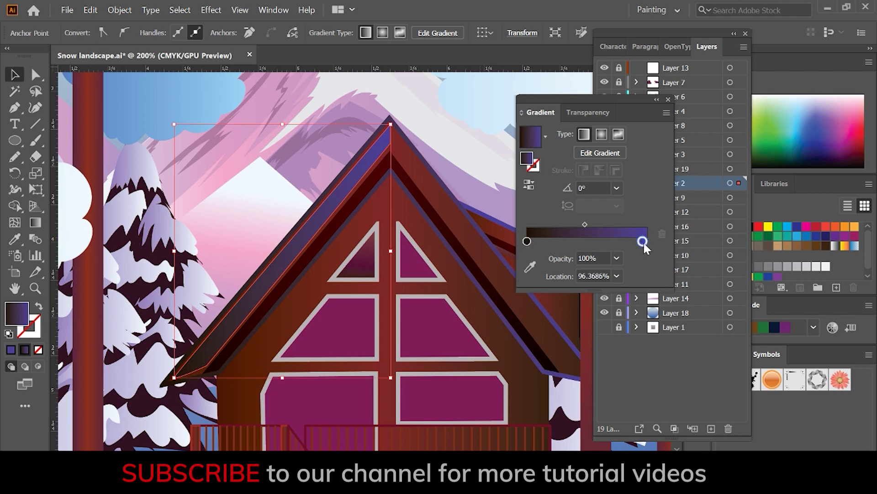
Step: Colour the roof strip's gradient stops from dark brown to deep red
double_click(642, 241)
left_click(502, 374)
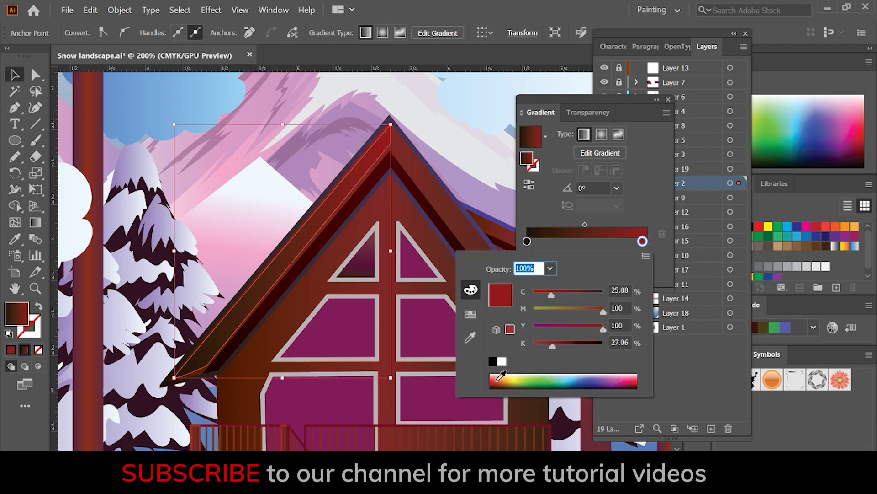
left_click(527, 240)
left_click_drag(504, 384, 503, 378)
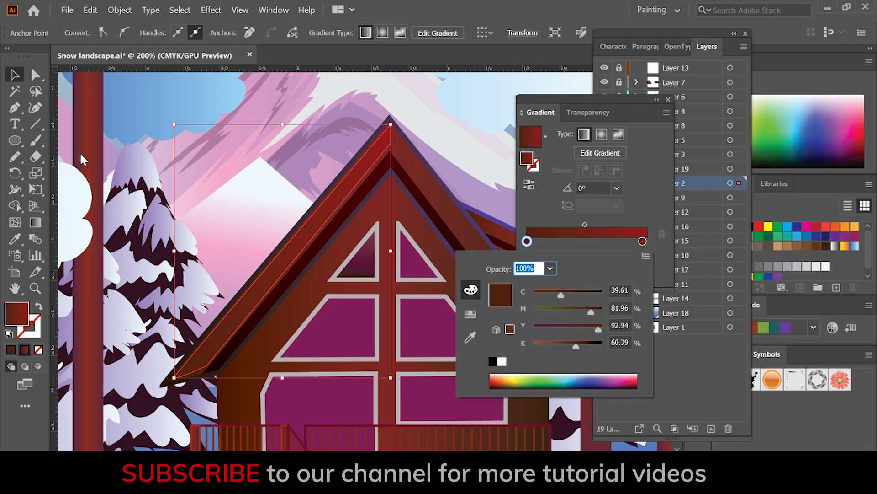
left_click(643, 241)
left_click(501, 379)
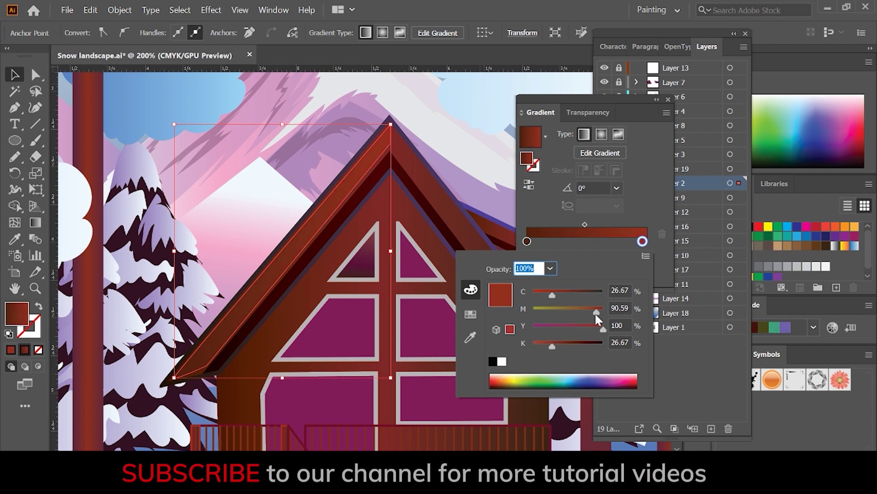
left_click_drag(595, 313, 588, 312)
left_click(232, 138)
left_click(495, 299)
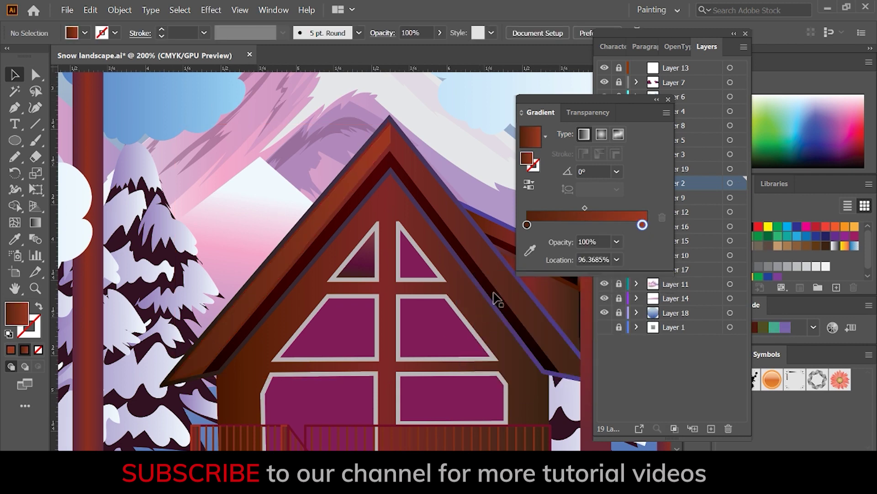
key("ctrl+minus")
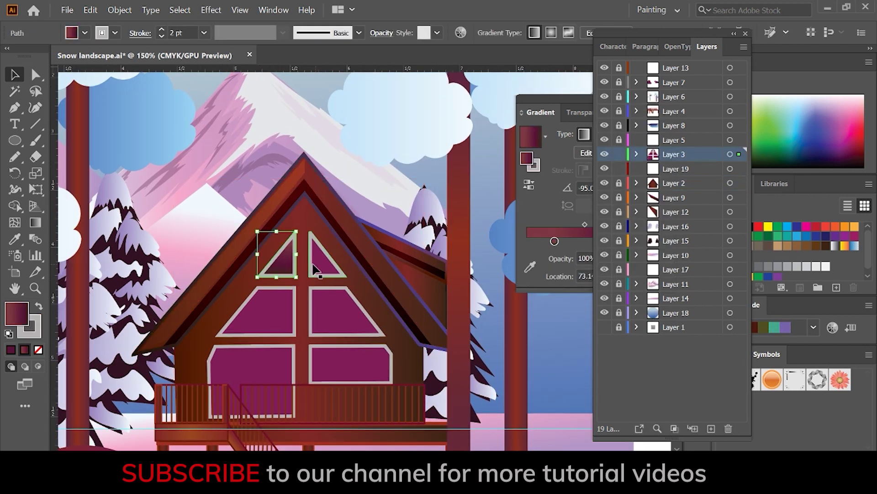
Step: Fill the left window triangle with an orange radial gradient
double_click(284, 275)
key("g")
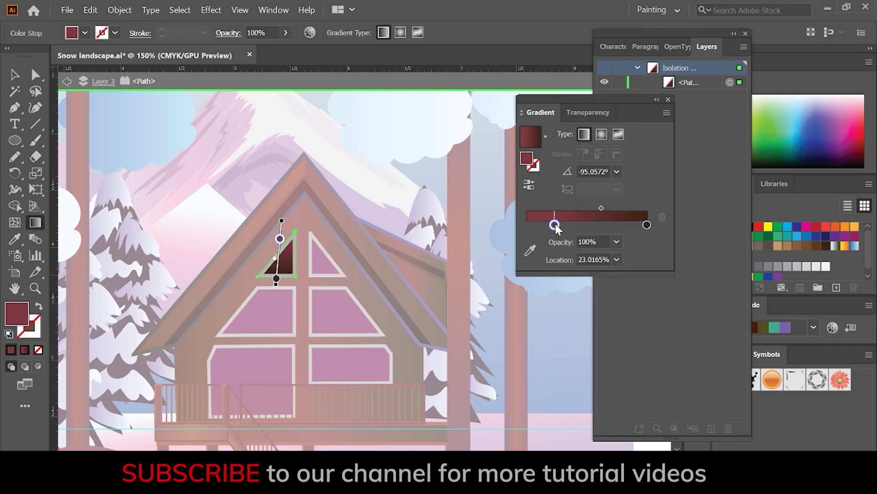
double_click(554, 225)
double_click(646, 224)
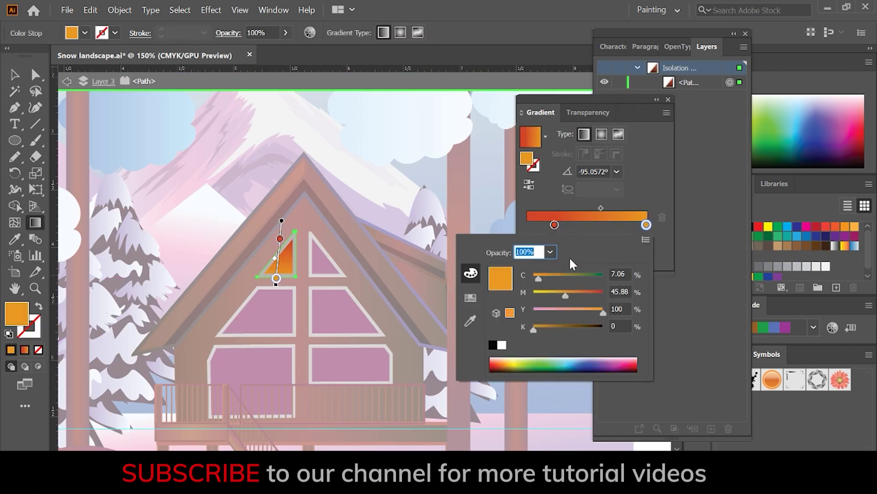
left_click(601, 134)
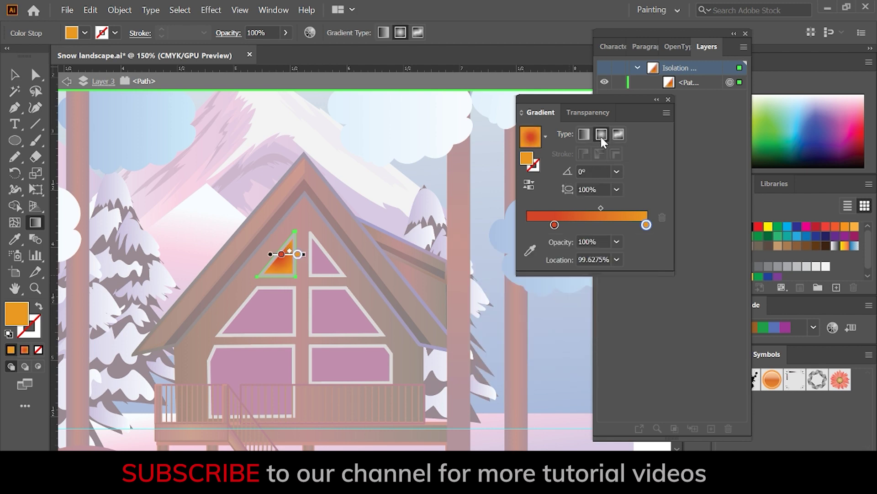
left_click(529, 184)
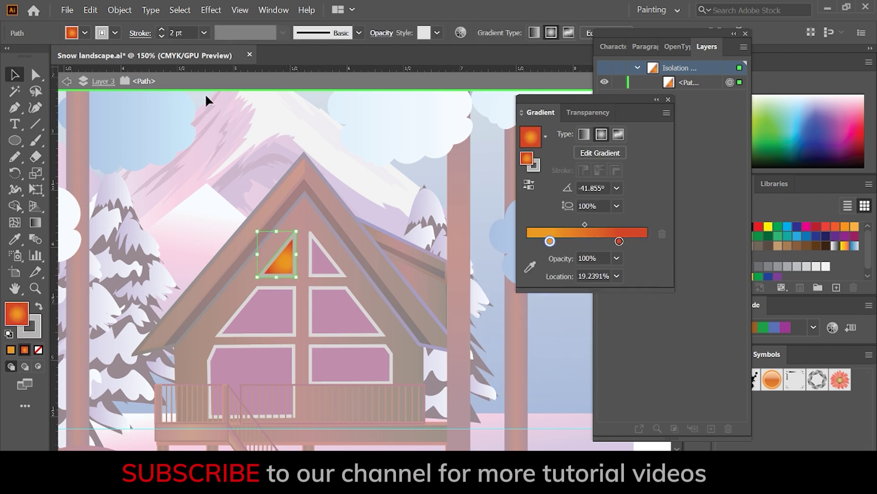
Step: Copy the orange radial glow onto the right triangle and the lower windows
key("Escape")
left_click(327, 261)
left_click(15, 238)
left_click(278, 263)
key("g")
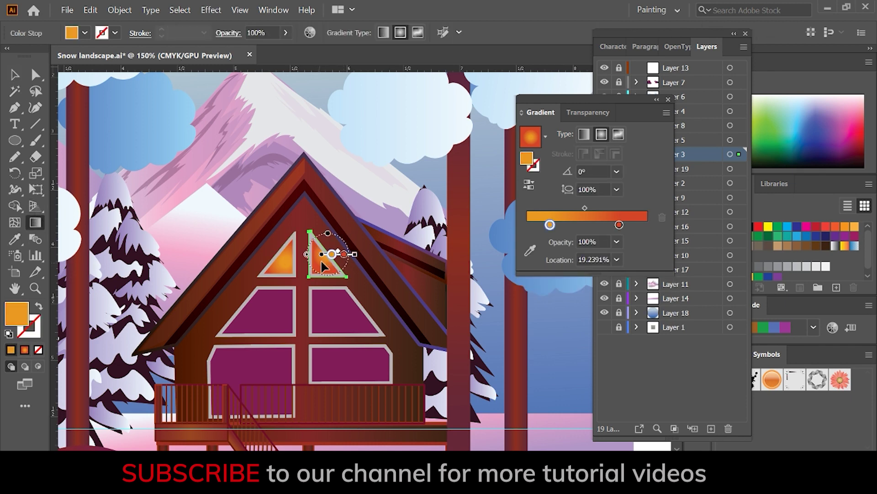
scroll(302, 256, "down", 1)
left_click(254, 279, "shift")
left_click(270, 226)
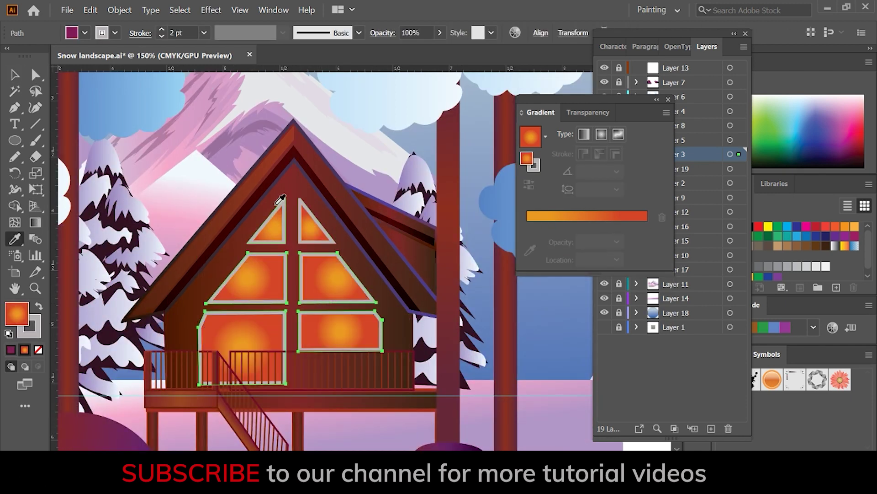
left_click(265, 279)
Step: Rotate and reposition the glow inside the right-hand windows' gradients
key("g")
left_click_drag(242, 285, 290, 327)
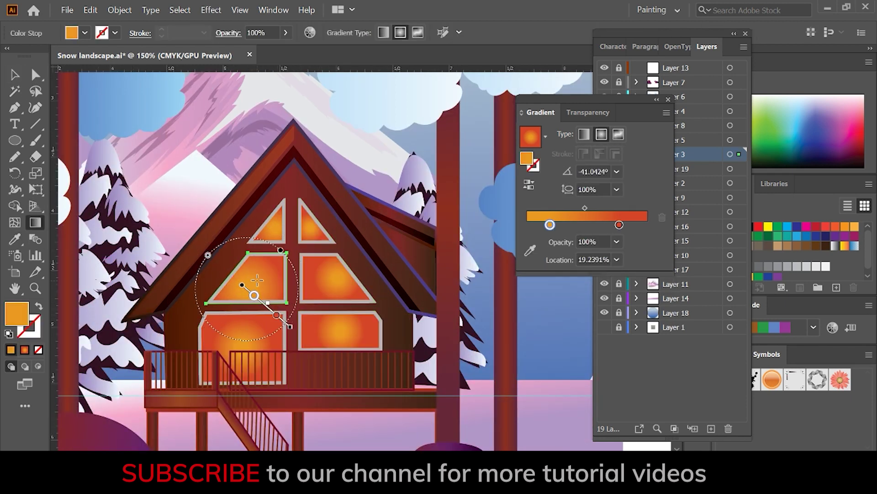
left_click(334, 278)
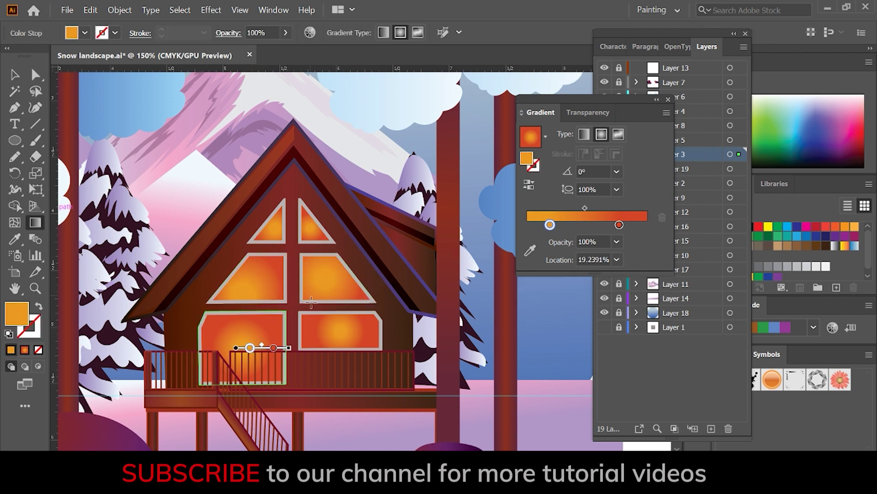
left_click(244, 339)
left_click(340, 330)
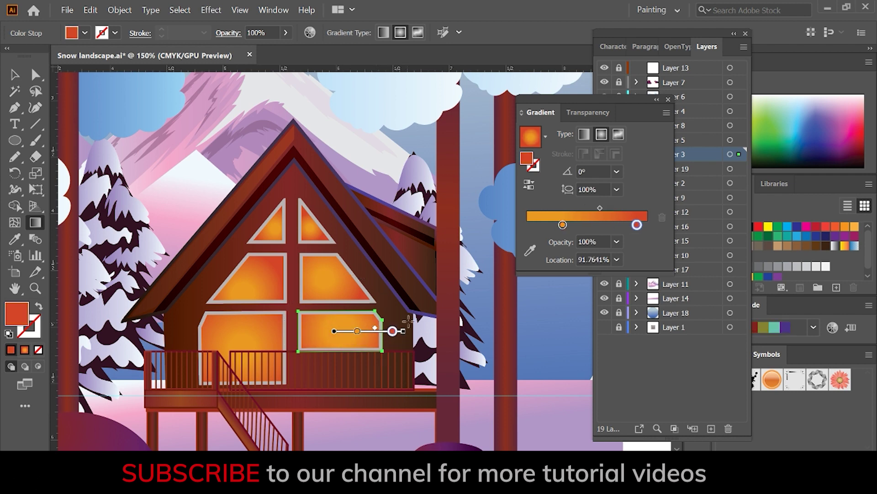
Step: Give all the window outlines the stroke colour #E0871D
key("v")
left_click(265, 235)
left_click(316, 246, "shift")
left_click(361, 290, "shift")
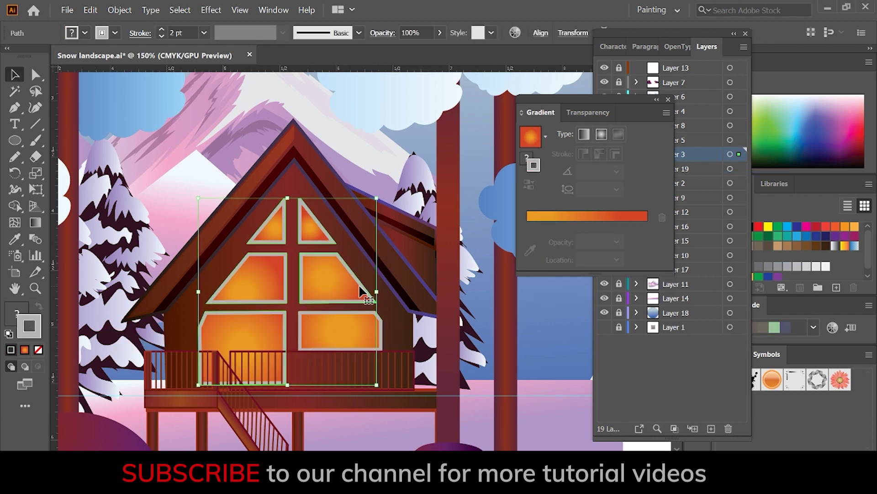
double_click(36, 331)
type("E0871D")
left_click(749, 169)
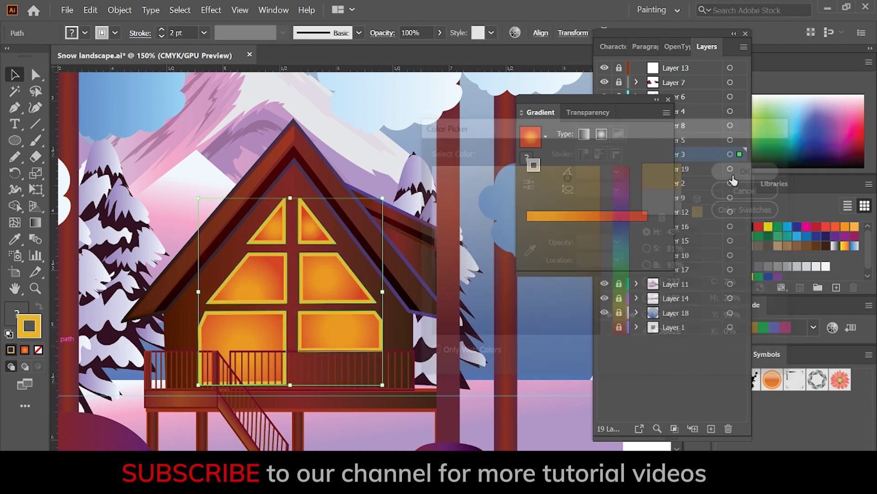
left_click(556, 415)
scroll(514, 372, "down", 3)
Step: Select and isolate the left tree trunk for editing
scroll(528, 427, "down", 3)
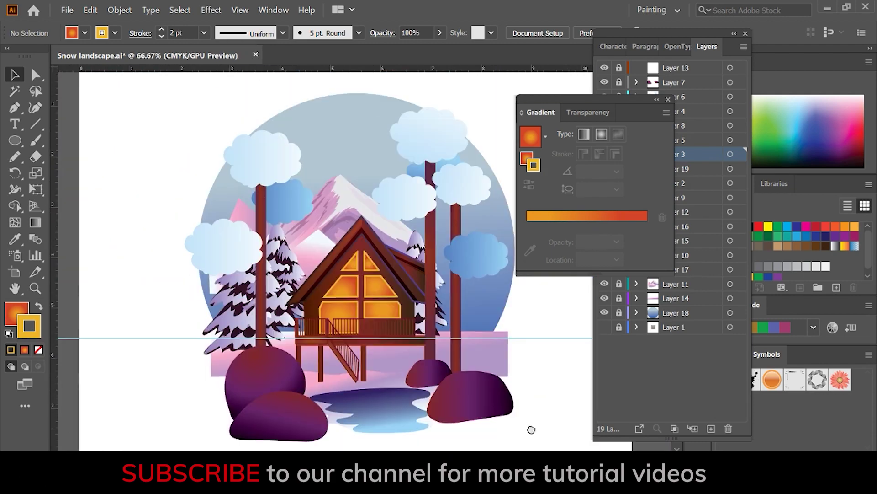
scroll(528, 399, "up", 3)
scroll(528, 399, "down", 5)
scroll(528, 399, "left", 3)
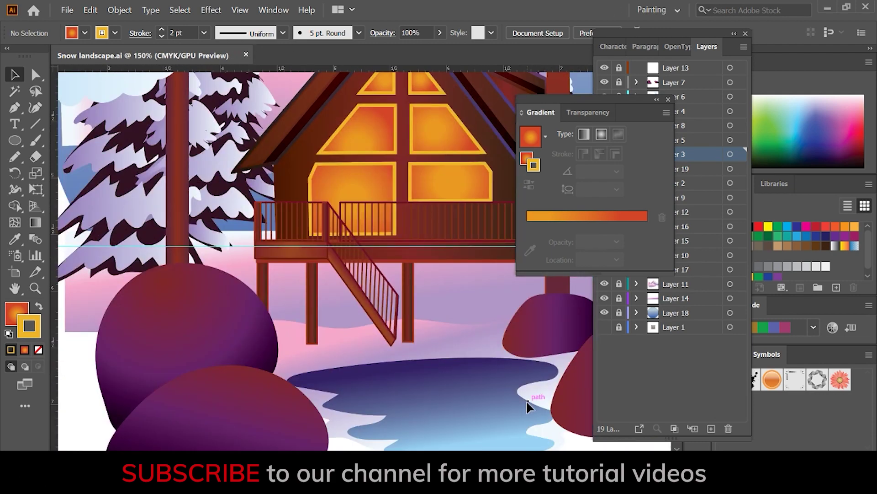
scroll(527, 401, "left", 2)
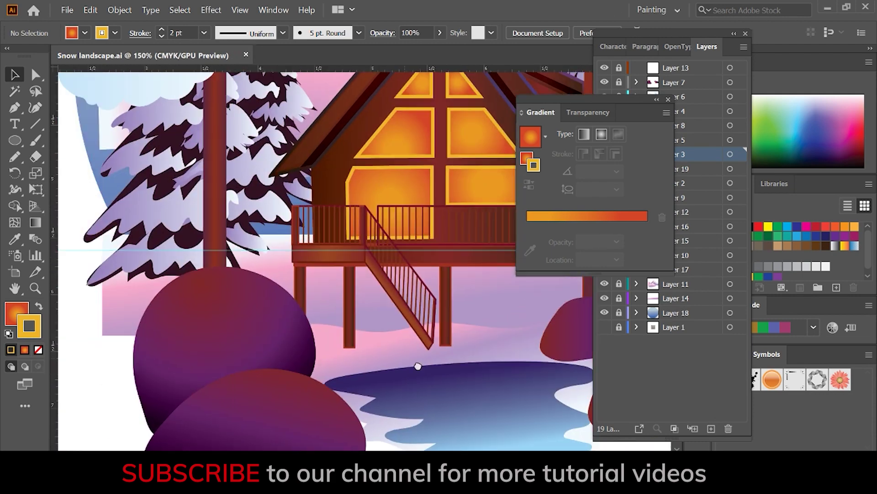
scroll(446, 402, "up", 5)
scroll(445, 403, "up", 3)
scroll(446, 402, "left", 3)
left_click(658, 169)
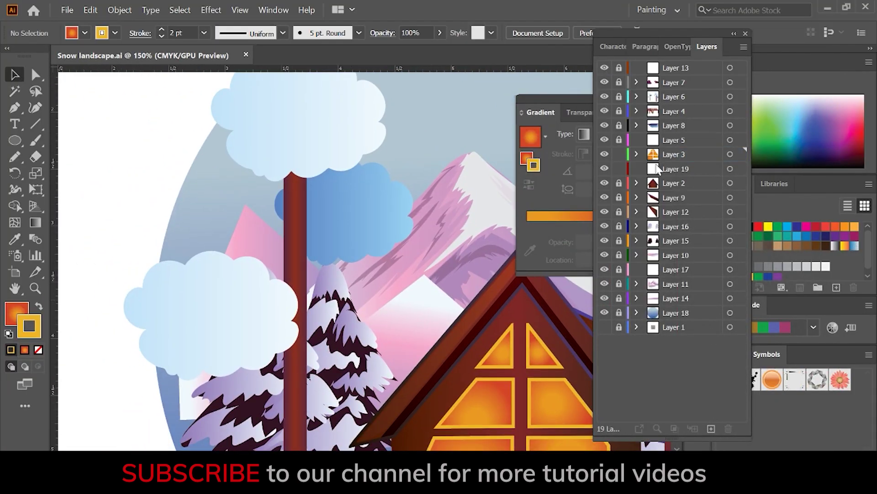
left_click(297, 260)
double_click(297, 260)
Step: Draw light-blue #C6D6E4 snow patches along the tree trunk
left_click_drag(395, 368, 388, 350)
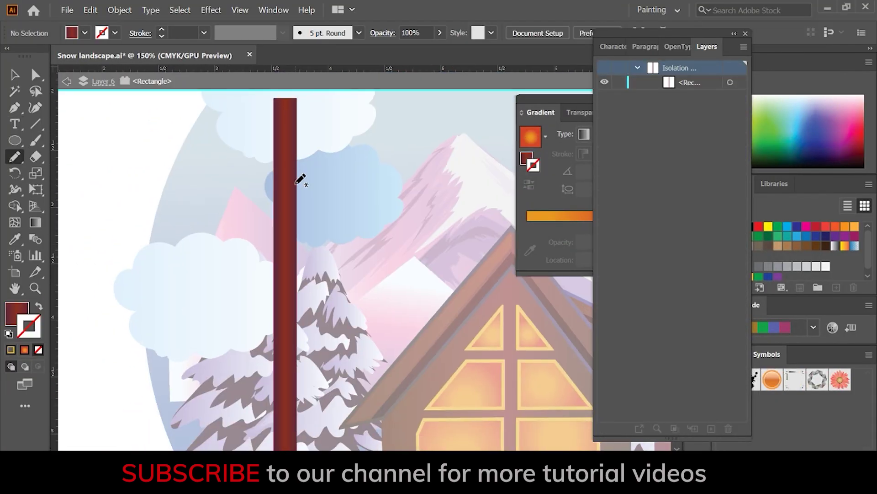
left_click(31, 348)
double_click(16, 313)
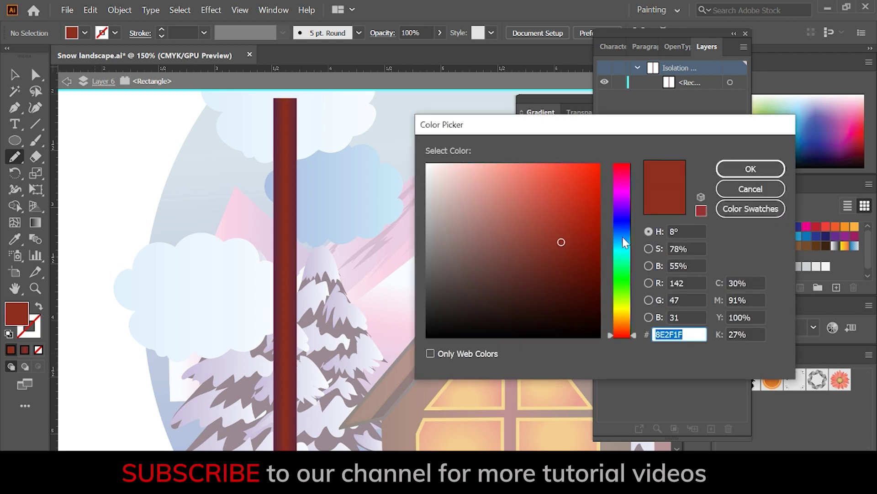
type("C6D6E4")
left_click(751, 171)
mouse_move(296, 216)
left_mouse_down()
mouse_move(281, 271)
mouse_move(296, 219)
left_mouse_up()
scroll(296, 218, "down", 3)
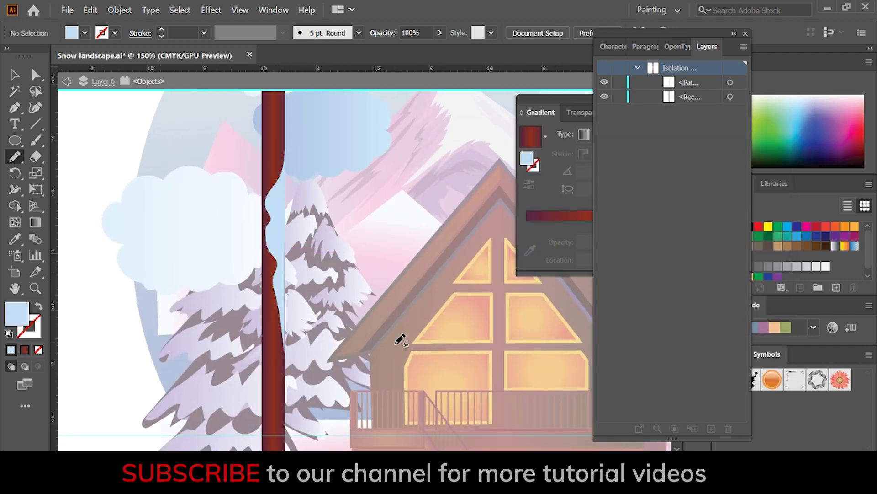
left_click_drag(291, 367, 287, 366)
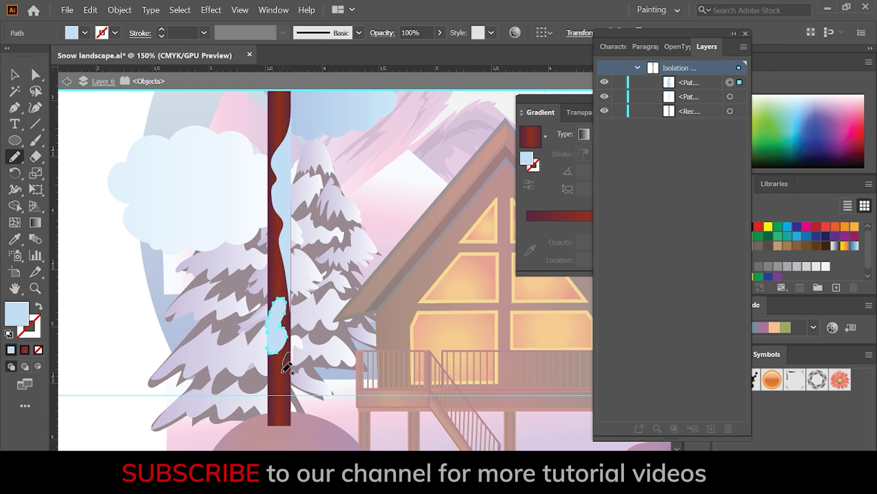
Step: Reapply the light blue snow colour and select the trunk's snow patch
double_click(16, 313)
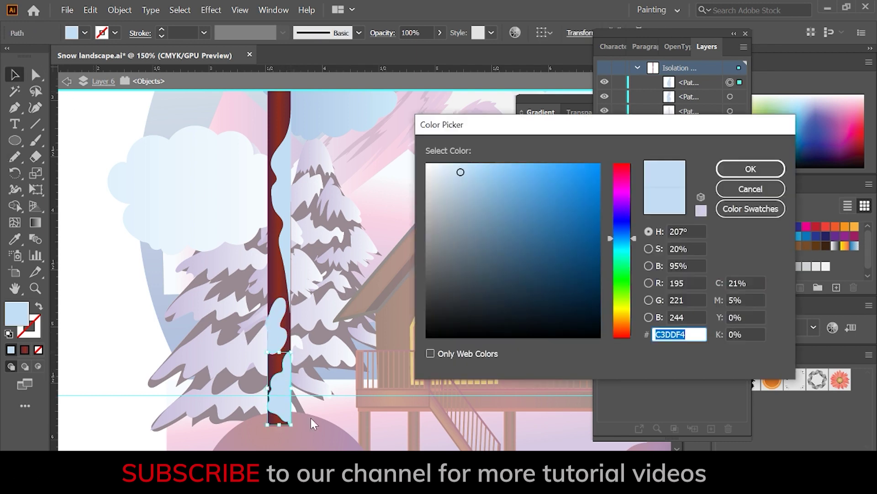
left_click(442, 231)
left_click(736, 168)
left_click(343, 394)
left_click(286, 239)
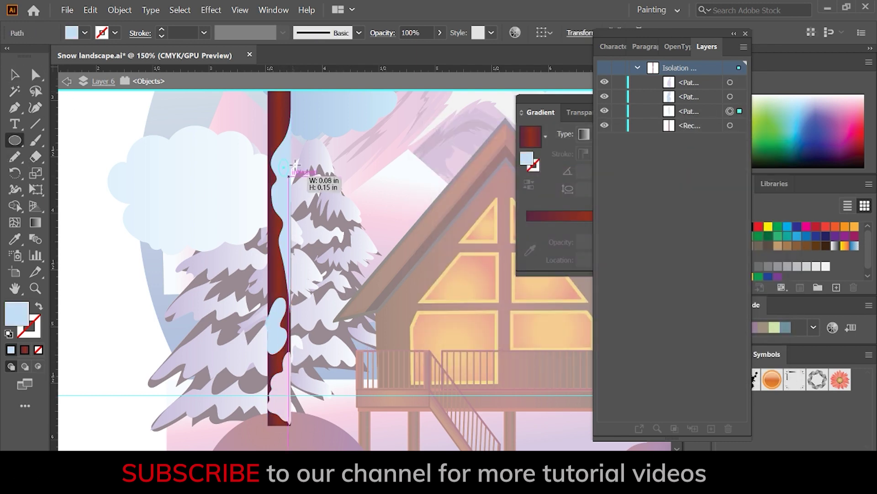
Step: Cut a small ellipse hole out of the trunk snow with Pathfinder Minus Front
left_click_drag(295, 163, 294, 164)
key("v")
left_click(286, 194)
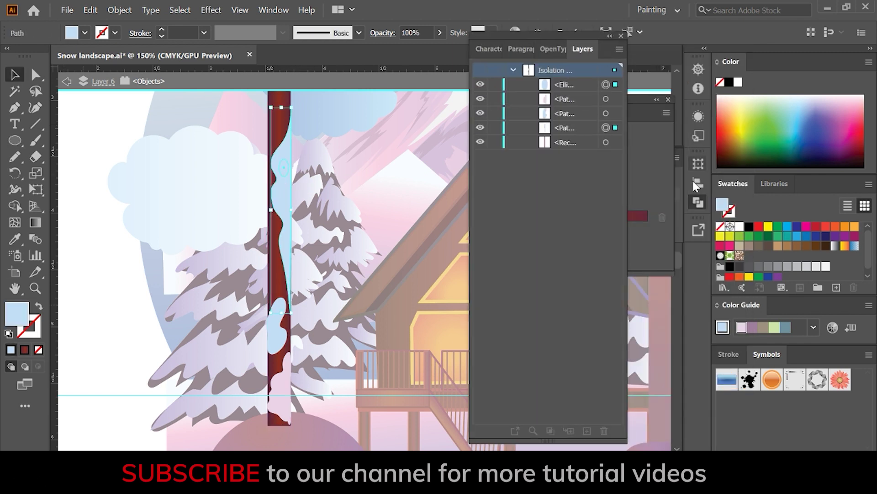
left_click(697, 201)
left_click(540, 229)
Step: Punch a second freehand hole out of the trunk snow
key("ctrl+shift+a")
scroll(408, 340, "down", 1)
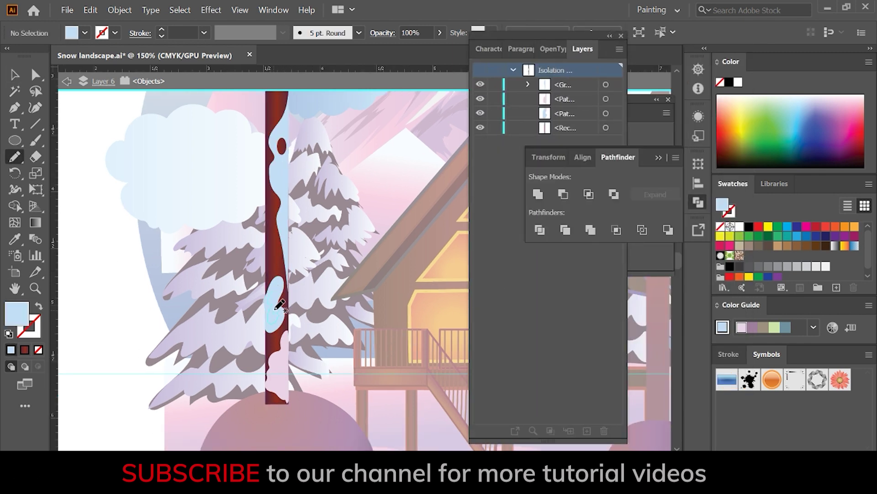
left_click_drag(275, 308, 274, 316)
key("v")
left_click(565, 190)
Step: Exit isolation and lock the tree's layer
key("Escape")
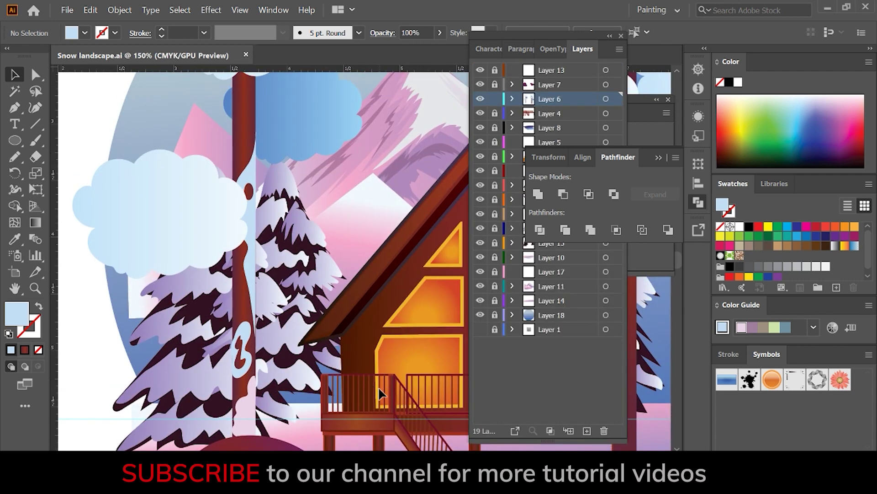
scroll(377, 386, "down", 5)
left_click(495, 99)
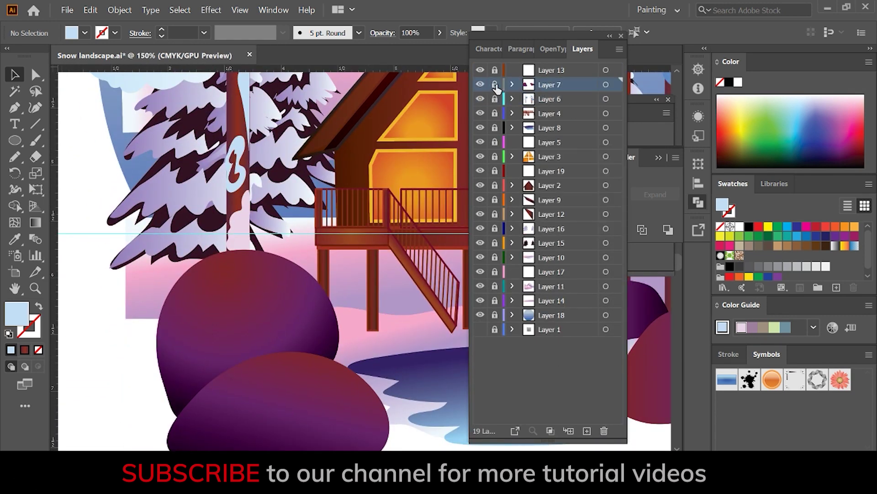
Step: Isolate the upper purple rock and pencil a snow cap over its top
double_click(235, 348)
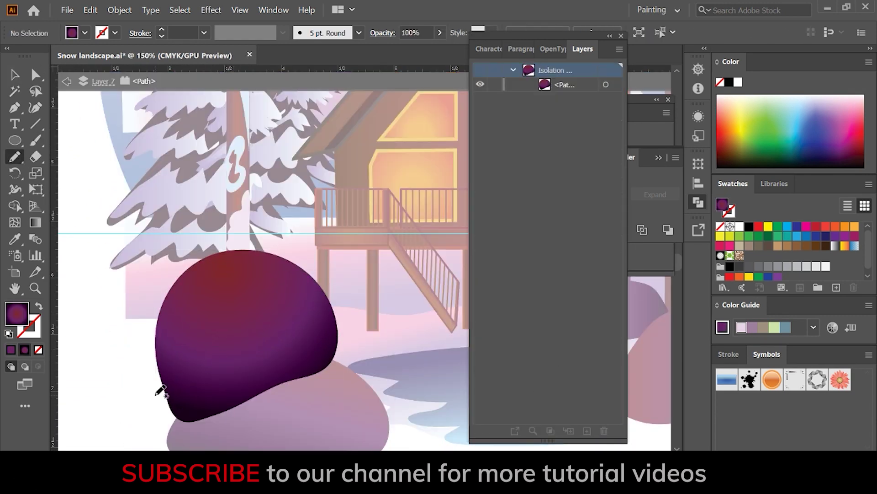
left_click_drag(161, 319, 158, 320)
key("a")
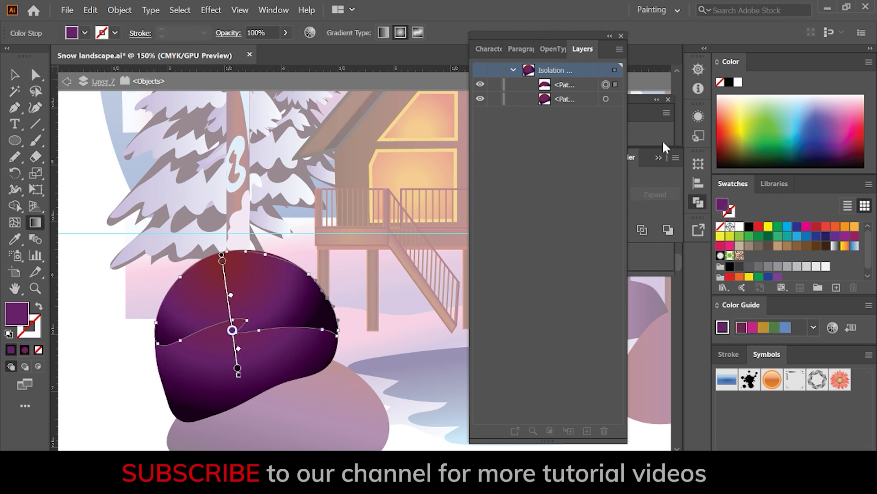
Step: Fill the snow cap with a diagonal light-blue-to-deep-blue linear gradient
double_click(35, 222)
left_click(584, 134)
double_click(643, 225)
left_click(575, 358)
left_click_drag(575, 358, 587, 358)
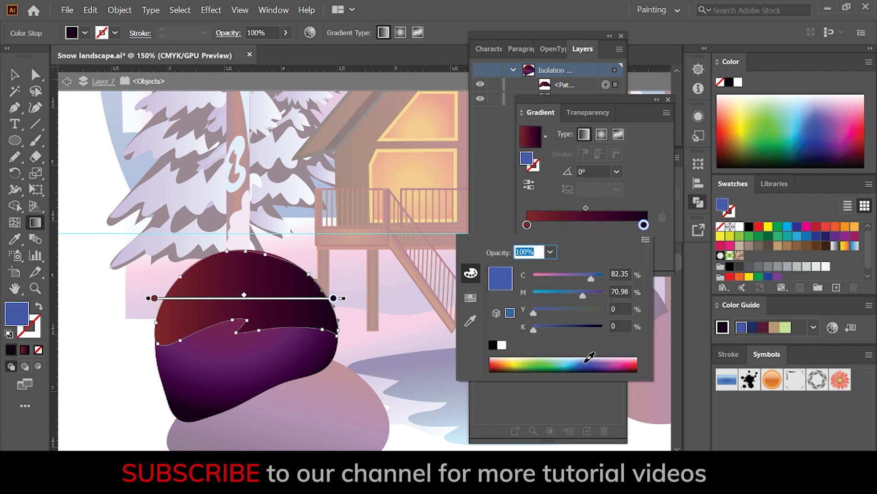
left_click(581, 358)
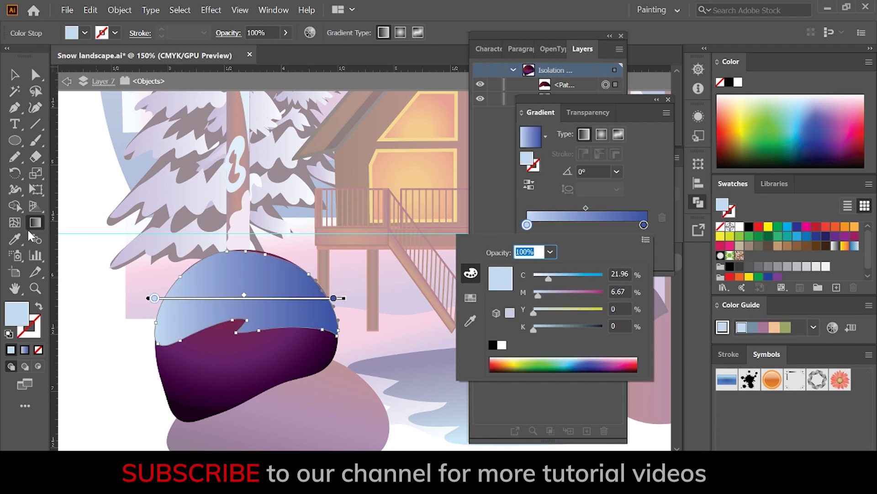
left_click_drag(280, 234, 221, 397)
Step: Cut wavy streaks out of the snow cap with Pathfinder Minus Front
key("v")
left_click(356, 260)
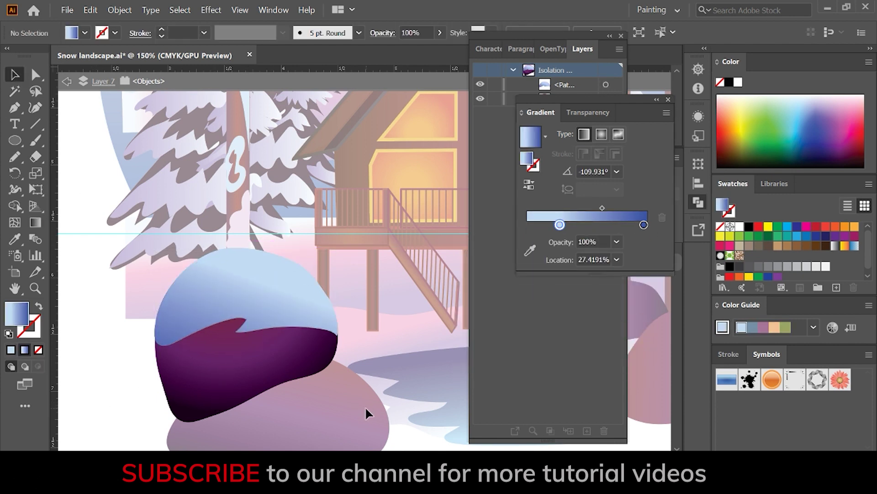
left_click_drag(235, 280, 247, 298)
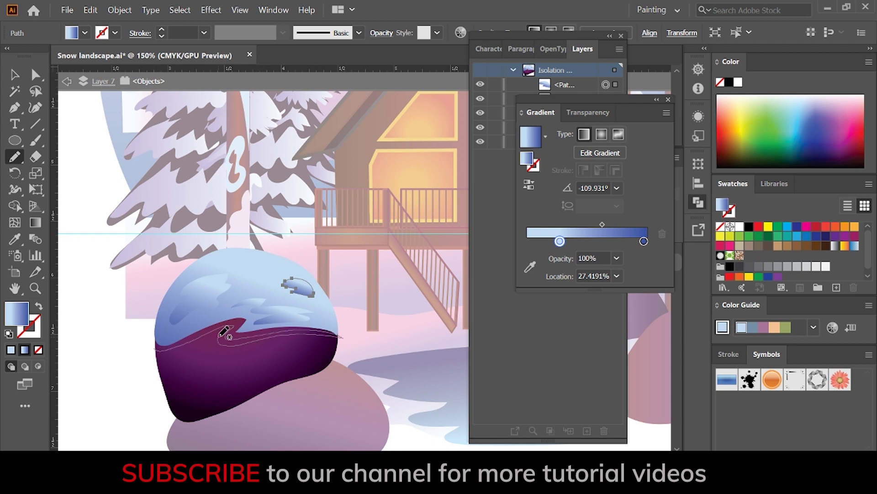
key("v")
left_click(307, 296)
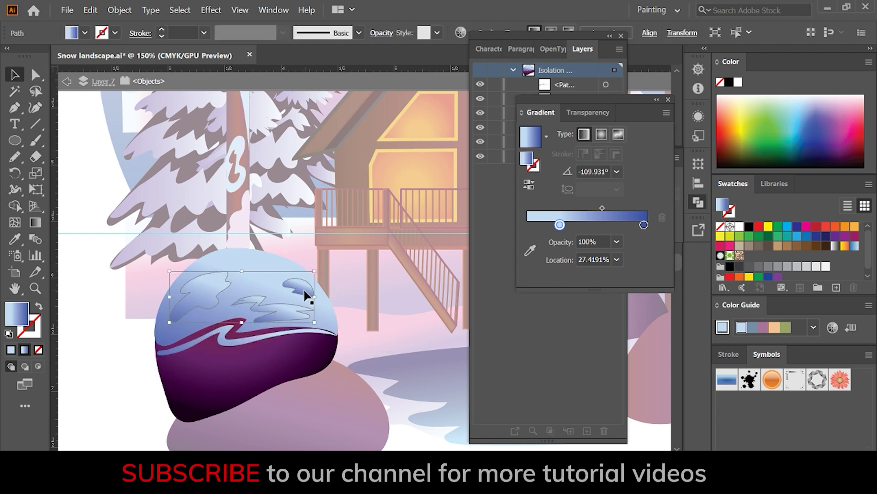
left_click(698, 201)
left_click(564, 194)
Step: Leave isolation mode and scroll down through the artwork
left_click_drag(391, 393, 379, 400)
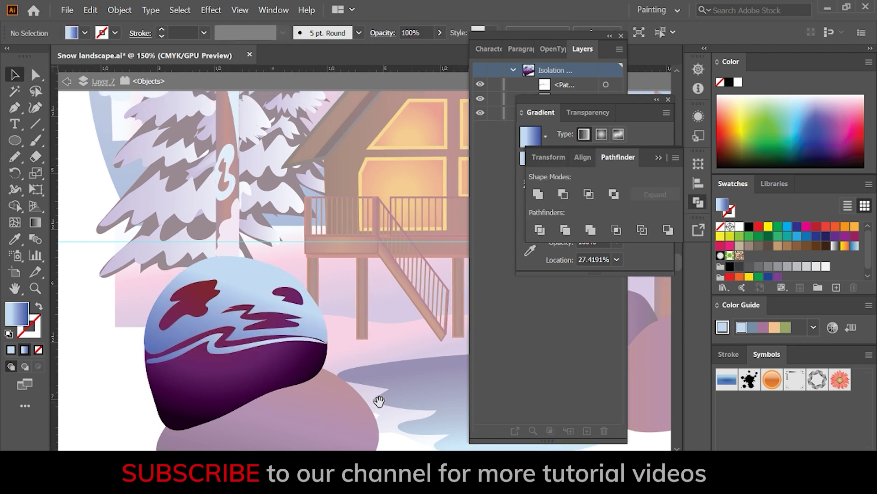
key("Escape")
scroll(379, 398, "down", 1)
scroll(365, 402, "down", 1)
scroll(338, 415, "down", 1)
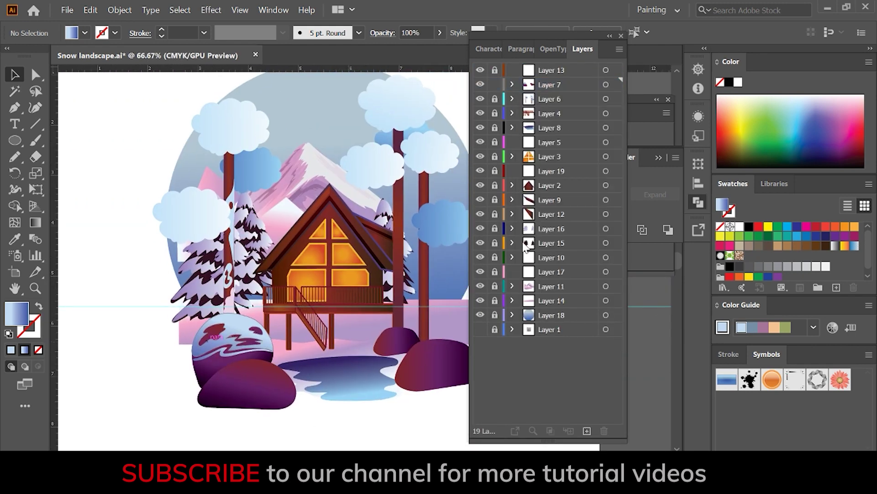
Step: Unlock Layer 16 and select the left tree's shading, keeping it at 100% opacity
left_click(495, 229)
left_click(201, 274)
left_click(440, 33)
left_click_drag(440, 49, 410, 50)
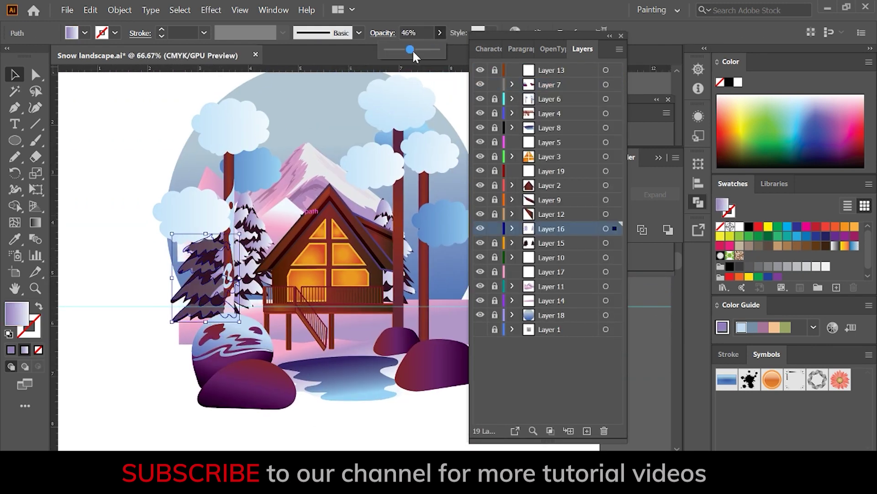
left_click_drag(205, 284, 232, 264)
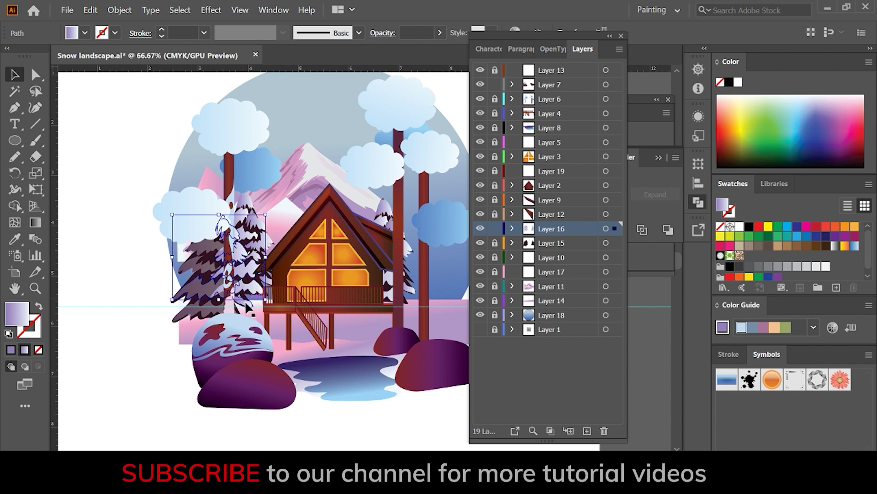
key("ctrl+z")
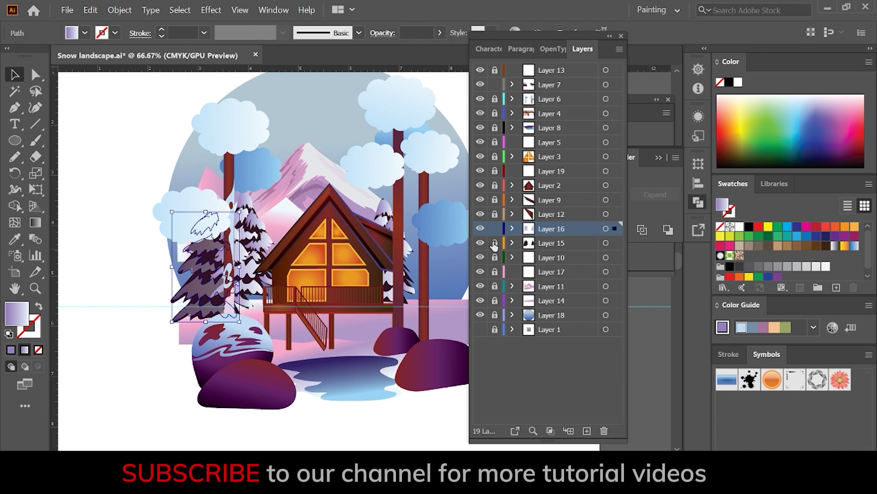
key("ctrl+z")
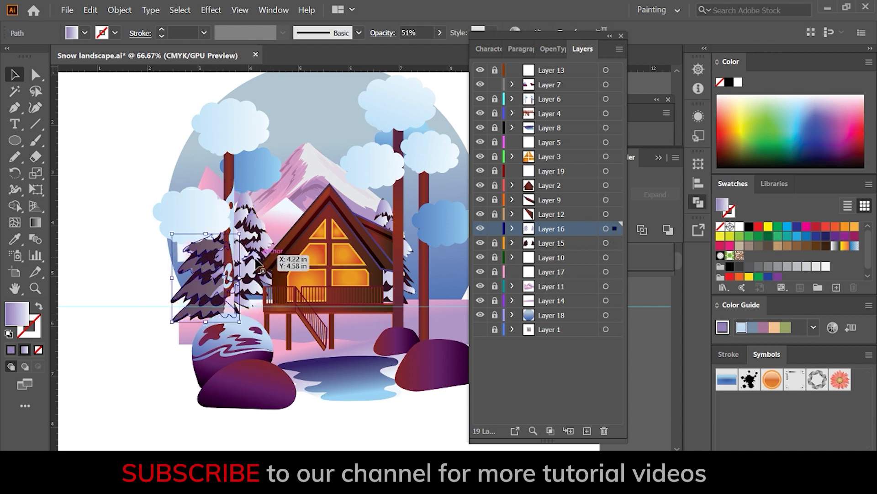
key("ctrl+z")
Step: Fill the tree shading with a solid muted purple
double_click(16, 313)
key("Return")
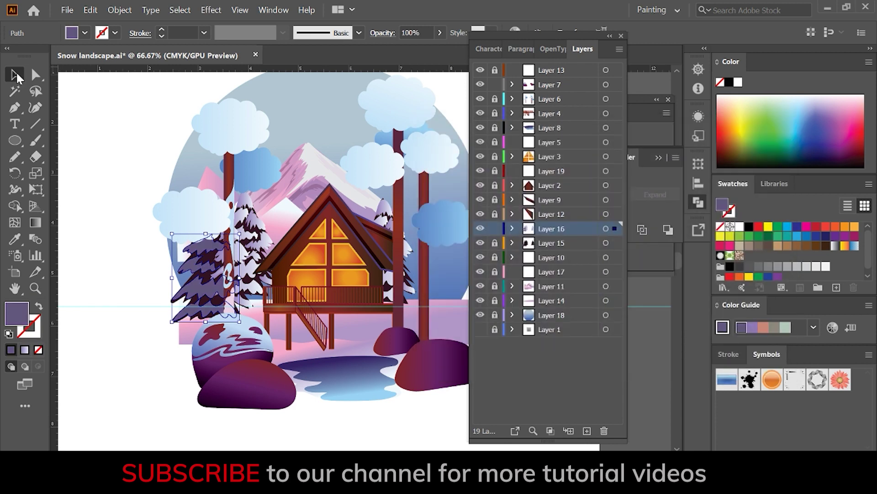
left_click(292, 441)
scroll(364, 391, "up", 1)
scroll(357, 418, "up", 1)
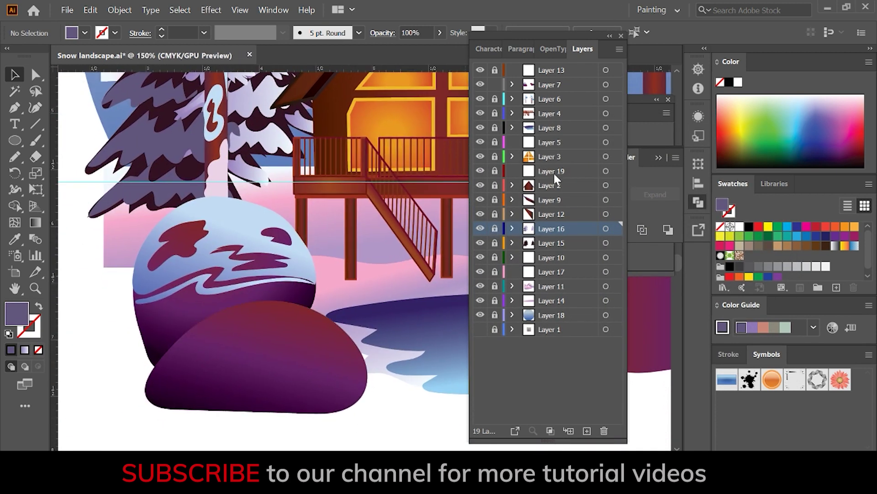
Step: On Layer 7, pencil a snow cap over the lower-left rock
left_click(548, 85)
key("n")
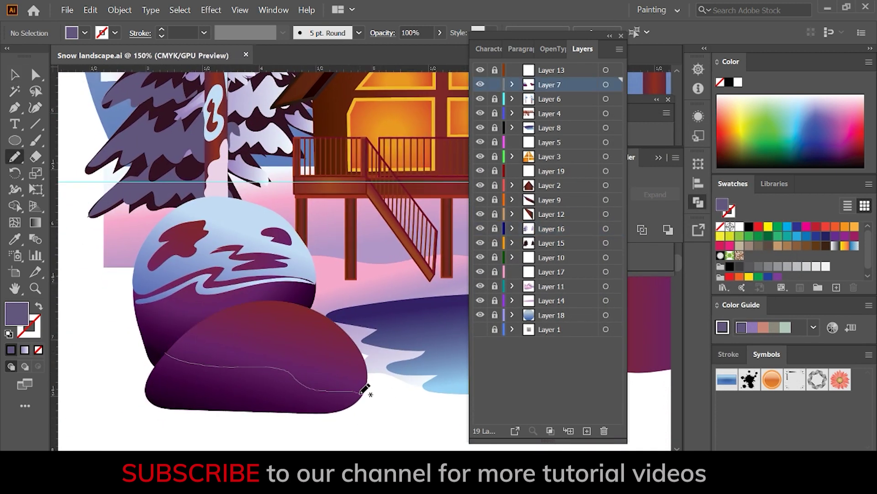
left_click_drag(273, 291, 168, 349)
key("a")
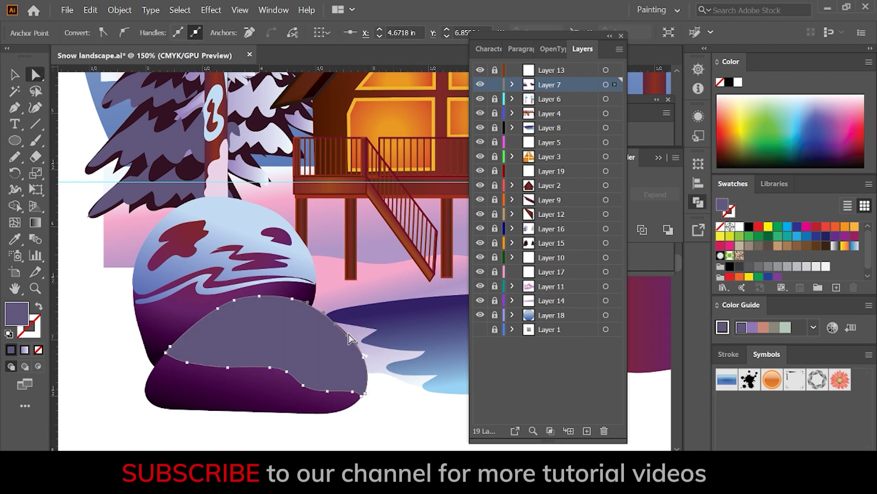
Step: Fill the cap with a bottom-to-top gradient tinted toward lavender
key("v")
key("g")
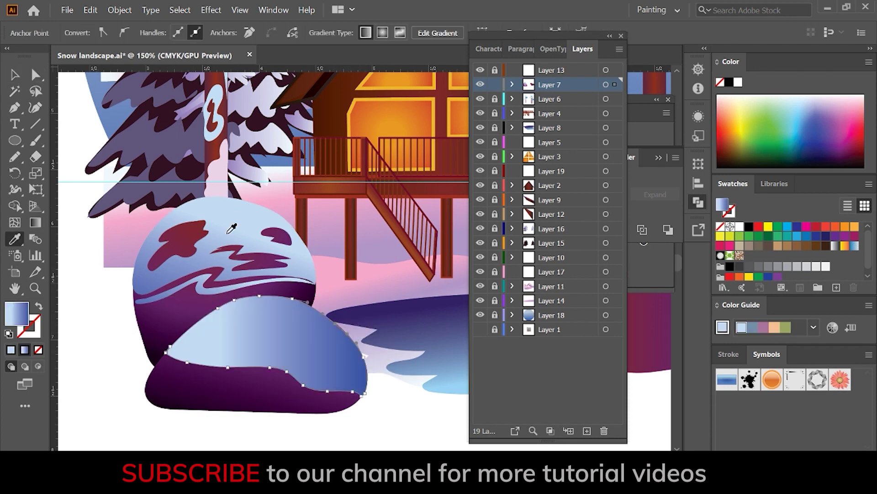
left_click_drag(249, 407, 302, 291)
double_click(301, 291)
left_click_drag(194, 360, 210, 360)
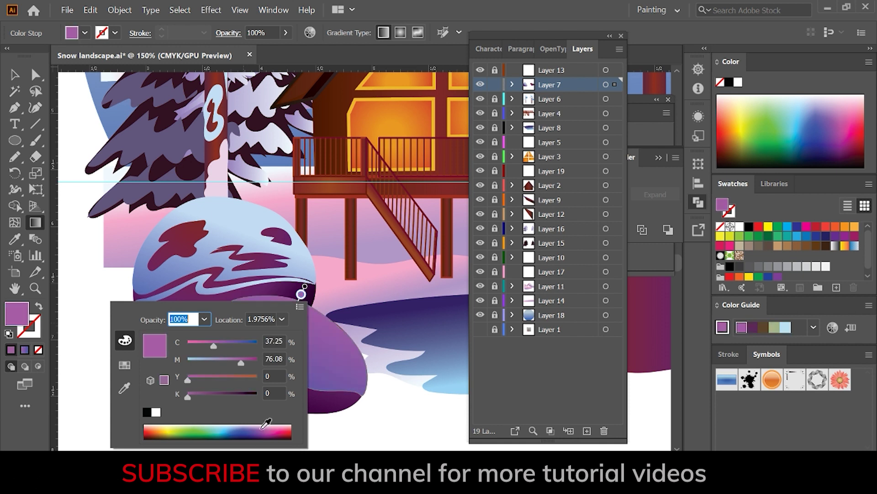
left_click(16, 79)
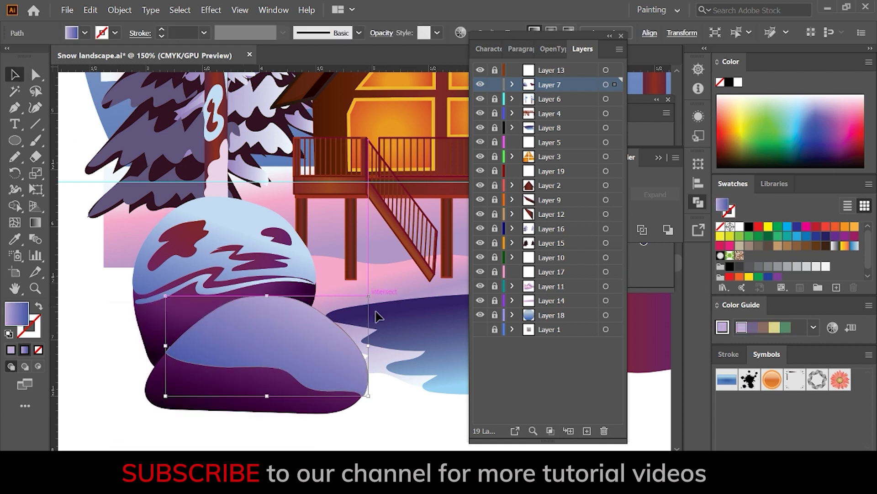
left_click(82, 262)
Step: Cut darker patches out of the snow top with Minus Front and save the file
left_click_drag(275, 357, 288, 365)
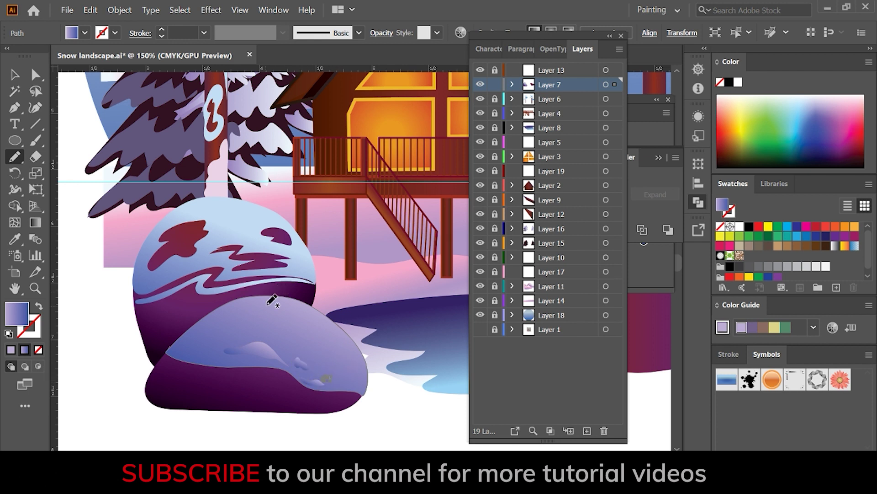
key("v")
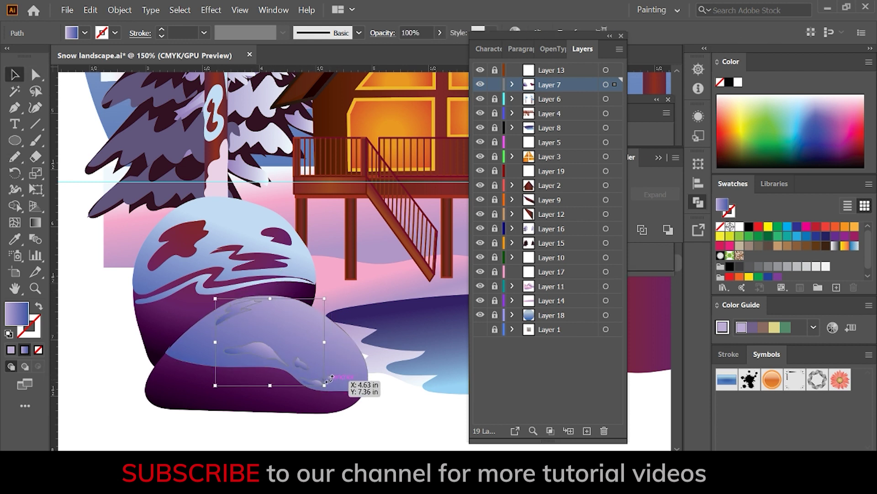
left_click(698, 202)
left_click(407, 420)
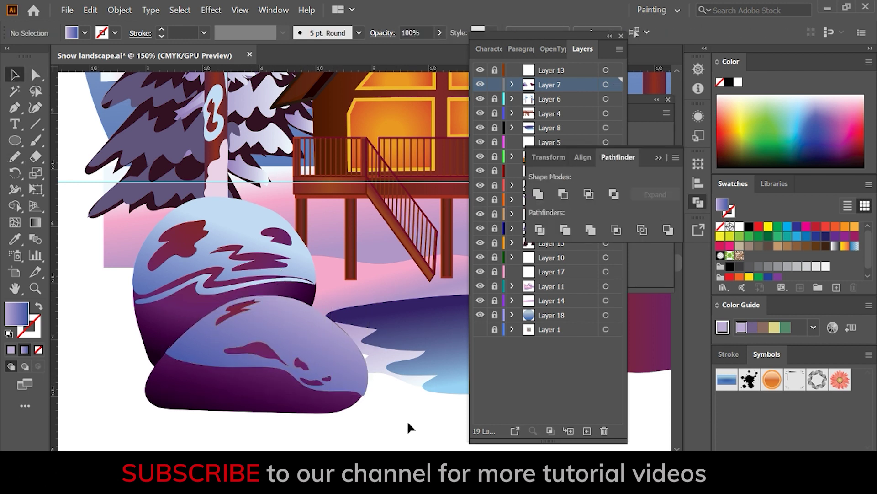
key("ctrl+s")
left_click_drag(441, 455, 410, 414)
Step: Draw a snow cap over the isolated dark rock's top and give it the snow gradient
scroll(407, 418, "down", 2)
scroll(404, 416, "down", 2)
scroll(403, 416, "down", 2)
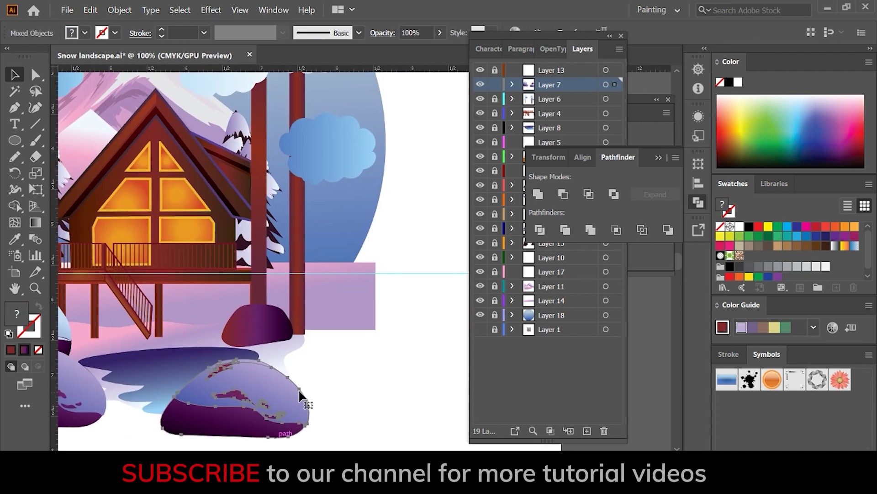
left_click_drag(237, 390, 237, 392)
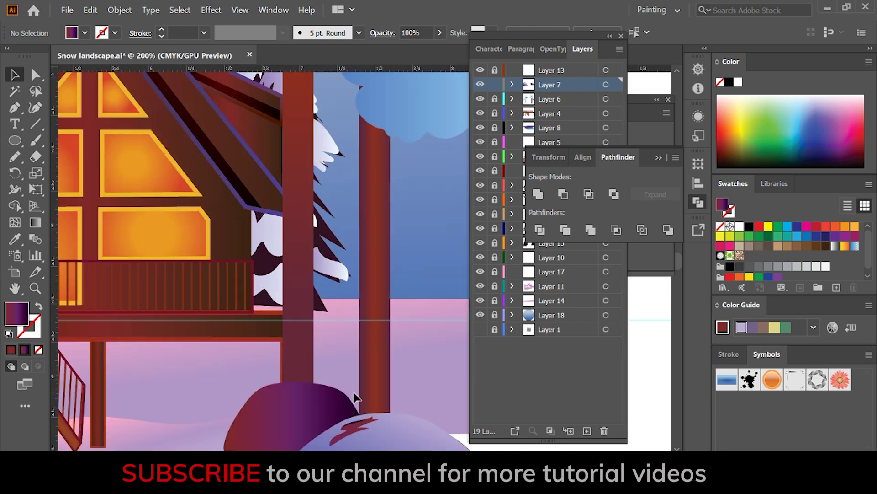
double_click(274, 320)
left_click_drag(270, 274, 274, 280)
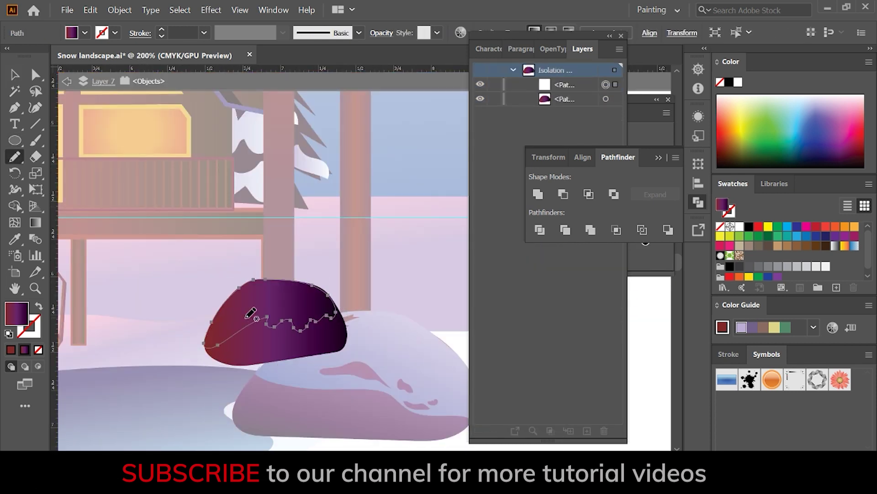
key("i")
left_click(388, 300)
key("v")
left_click(396, 305)
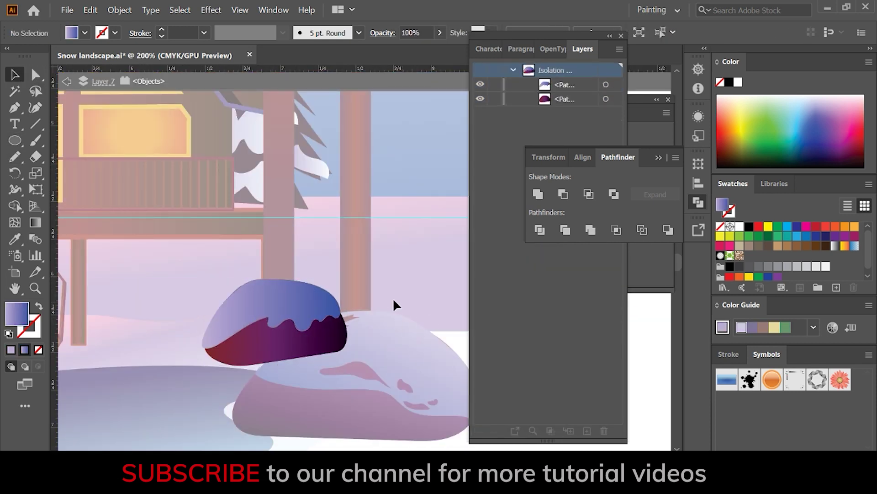
Step: Draw small patches, group them, and cut them out of the snow cap with Minus Front
left_click_drag(238, 320, 250, 305)
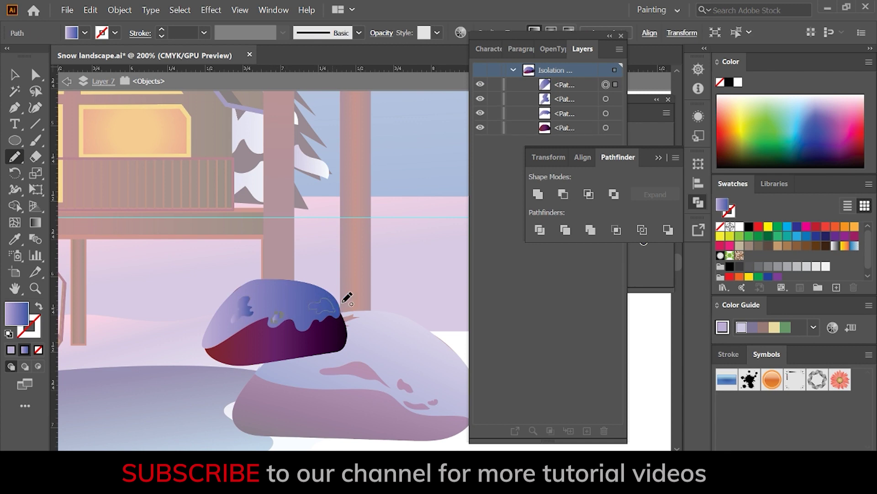
key("v")
left_click(326, 306, "shift")
key("ctrl+g")
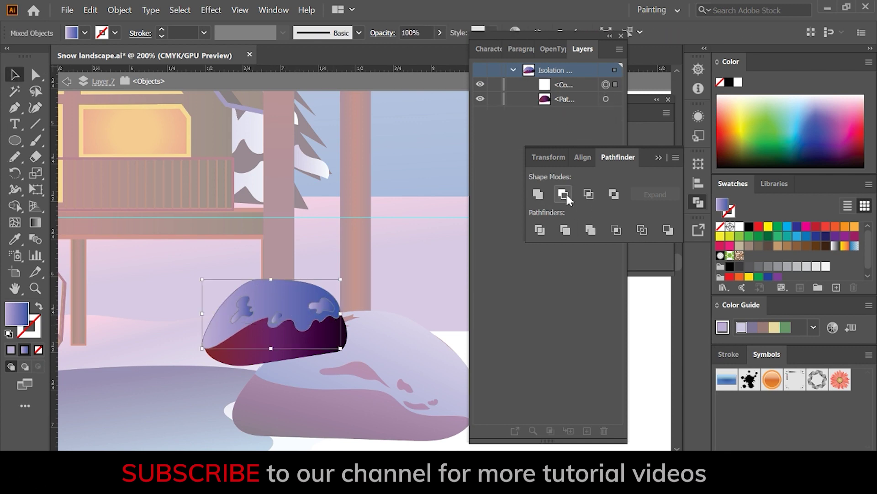
left_click(566, 192)
key("Escape")
key("ctrl+minus")
key("ctrl+minus")
key("ctrl+minus")
key("n")
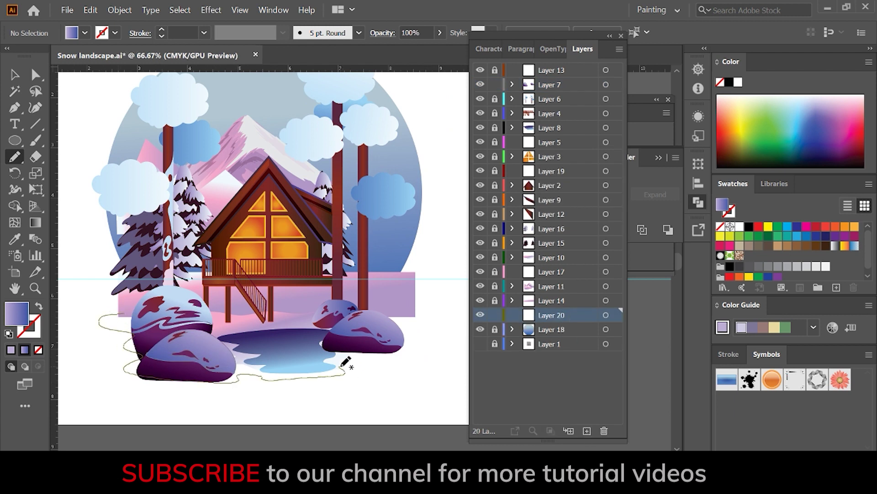
Step: Draw a closed freehand shadow shape along the base of the pond and foreground rocks
mouse_move(147, 352)
left_mouse_down()
mouse_move(143, 339)
mouse_move(139, 355)
left_mouse_up()
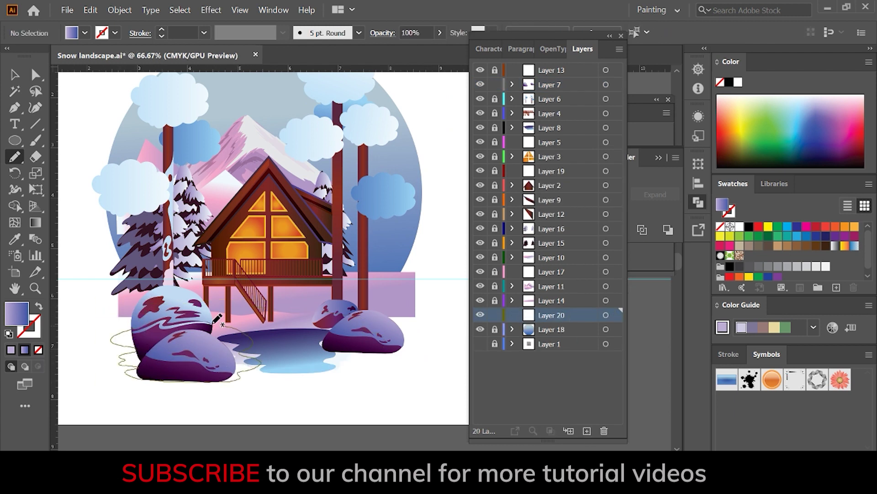
left_click_drag(357, 340, 373, 355)
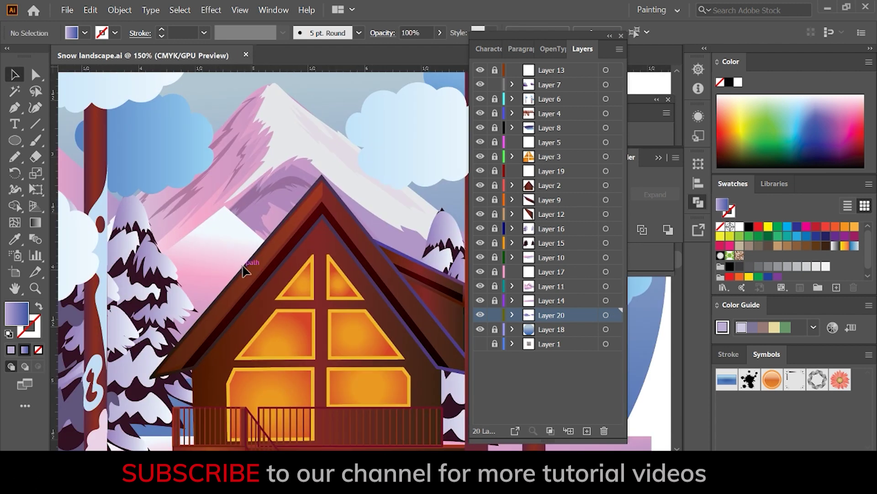
Step: Draw two wispy streaks on the isolated pink slope and set their opacity to 5%
double_click(215, 242)
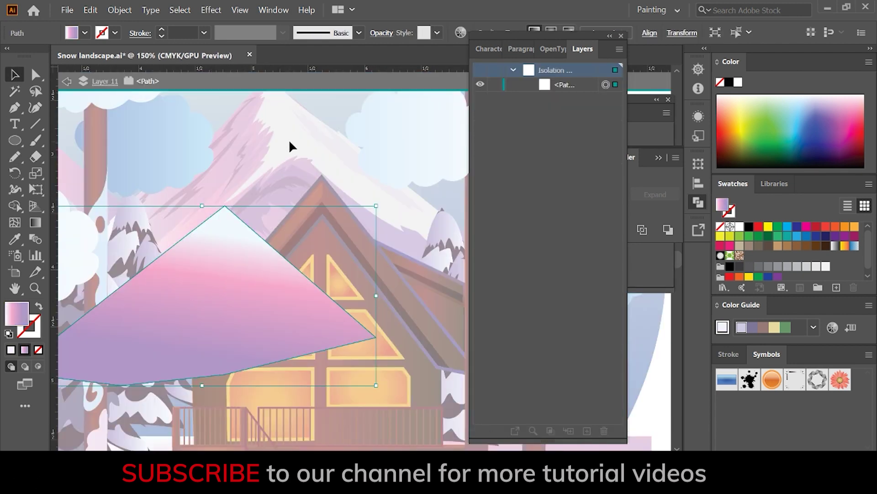
key("n")
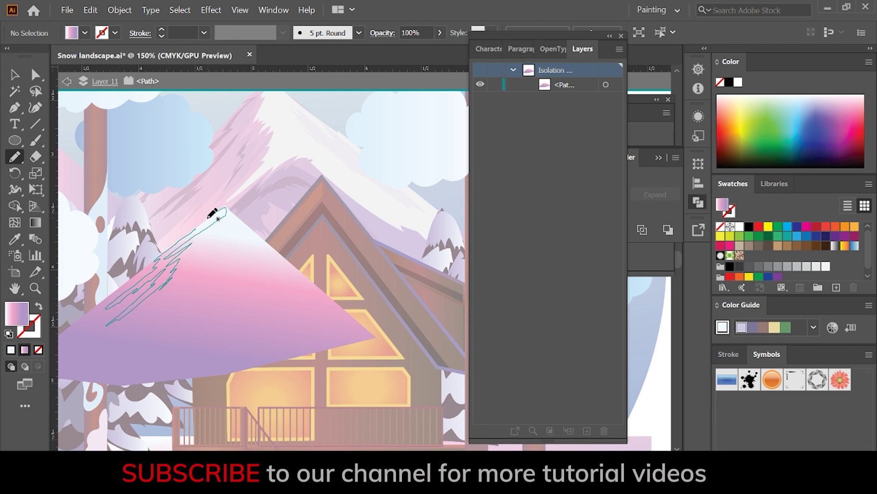
mouse_move(213, 213)
left_mouse_down()
mouse_move(224, 211)
mouse_move(201, 247)
mouse_move(296, 285)
left_mouse_up()
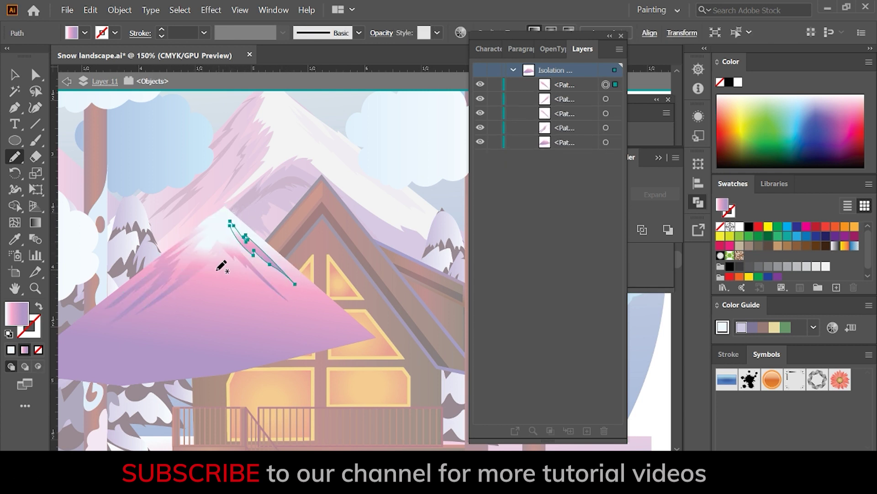
left_click_drag(123, 327, 210, 259)
left_click(382, 32)
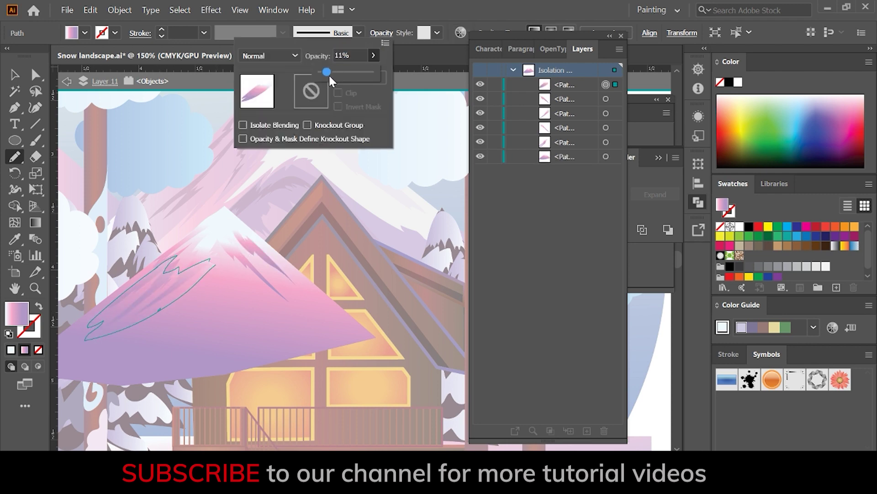
type("5")
key("Return")
key("v")
double_click(254, 228)
Step: Fit the illustration in view, save the document, and select the pond shape
key("ctrl+0")
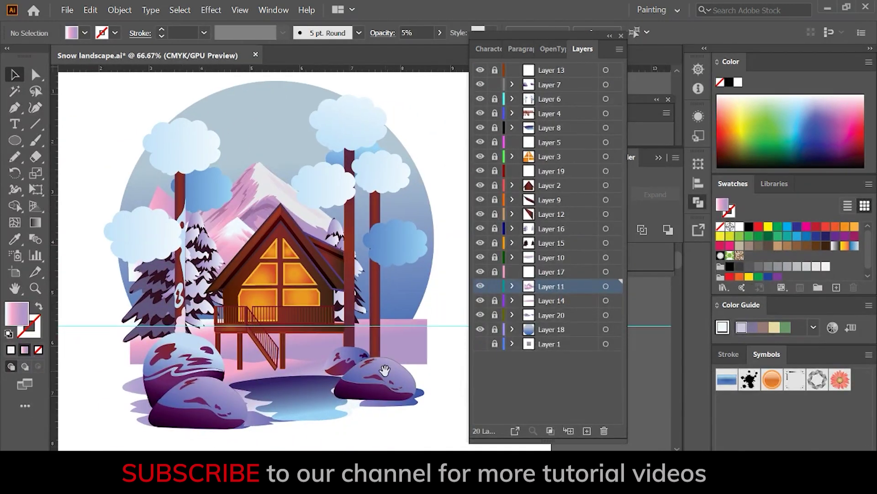
key("ctrl+s")
key("ctrl+1")
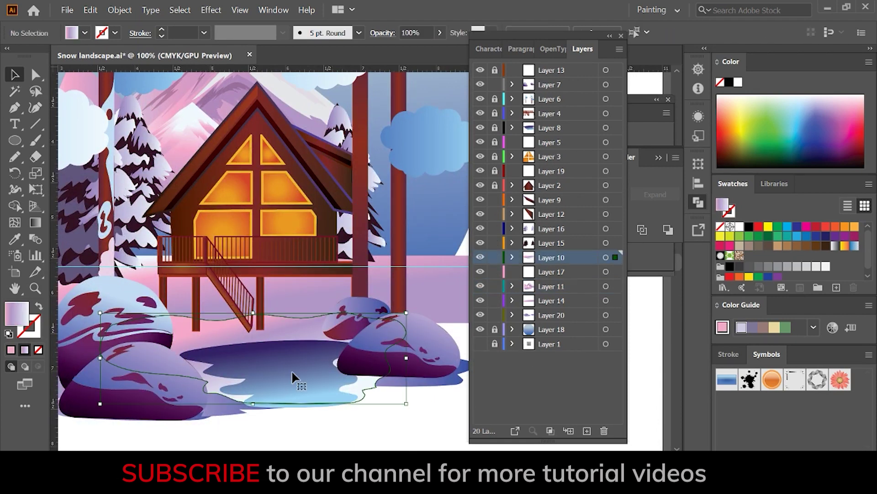
left_click(297, 384)
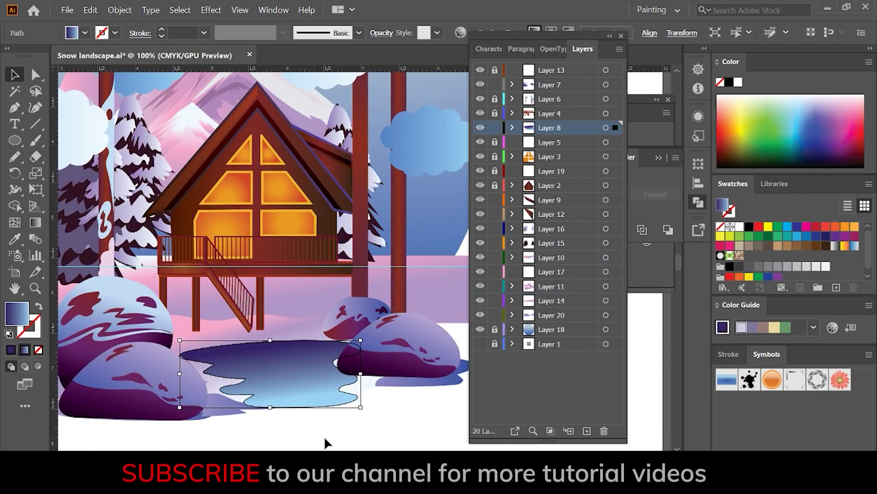
left_click(329, 441)
left_click(320, 381)
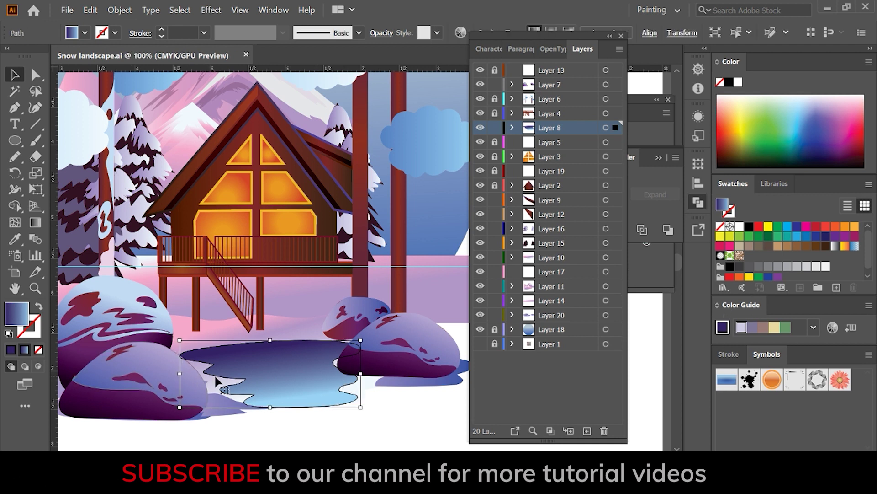
Step: Recolour a pond gradient stop orange and slide it toward the light end
left_click(648, 277)
double_click(568, 241)
left_click(503, 384)
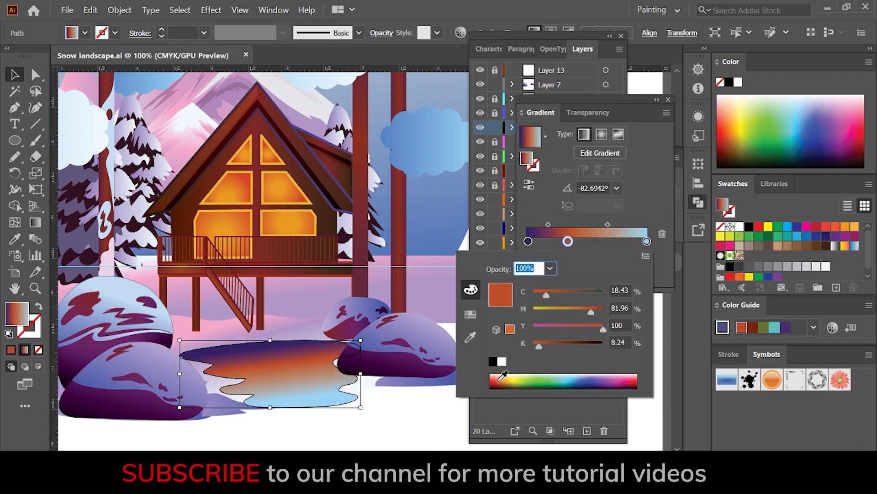
left_click(603, 240)
left_click(502, 380)
left_click_drag(604, 241, 620, 241)
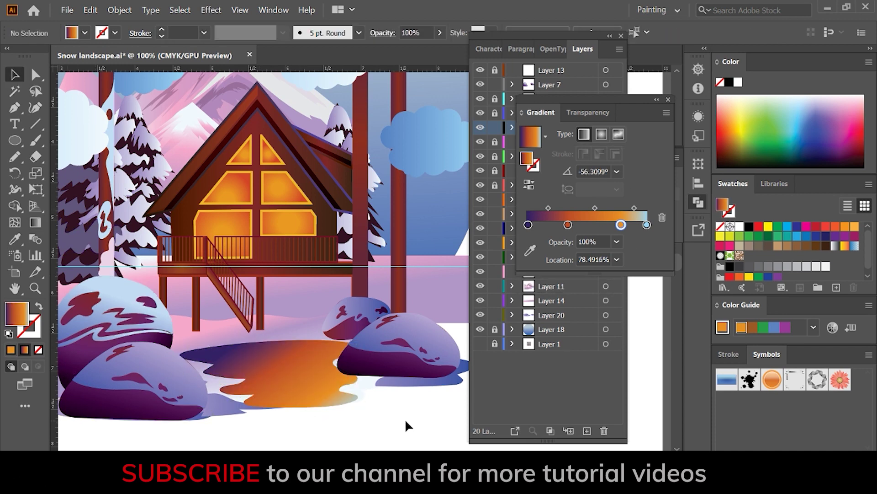
Step: Undo the orange stop changes to restore the blue-purple pond gradient, then save
key("ctrl+minus")
key("ctrl+z")
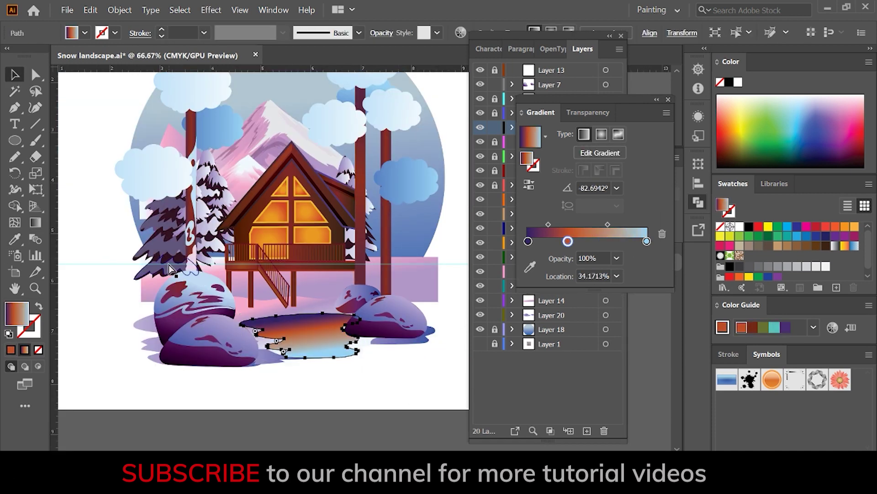
key("ctrl+z")
left_click(363, 417)
key("ctrl+s")
scroll(364, 393, "up", 3)
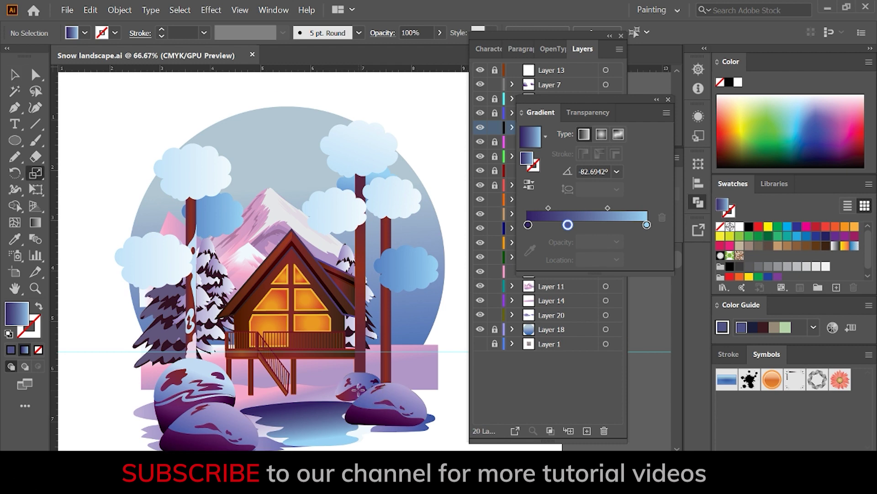
Step: Add pale gradient snow strips along the edges of the first tree trunk
scroll(363, 281, "up", 2)
left_click(310, 195)
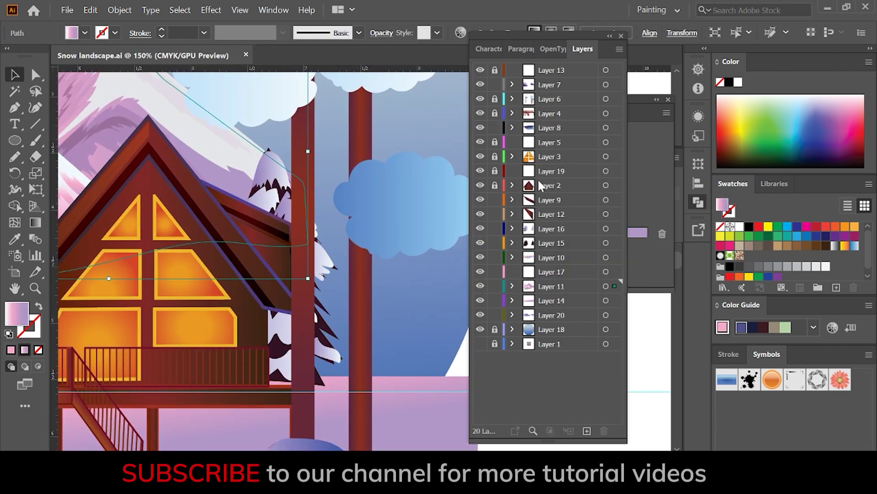
double_click(309, 194)
key("n")
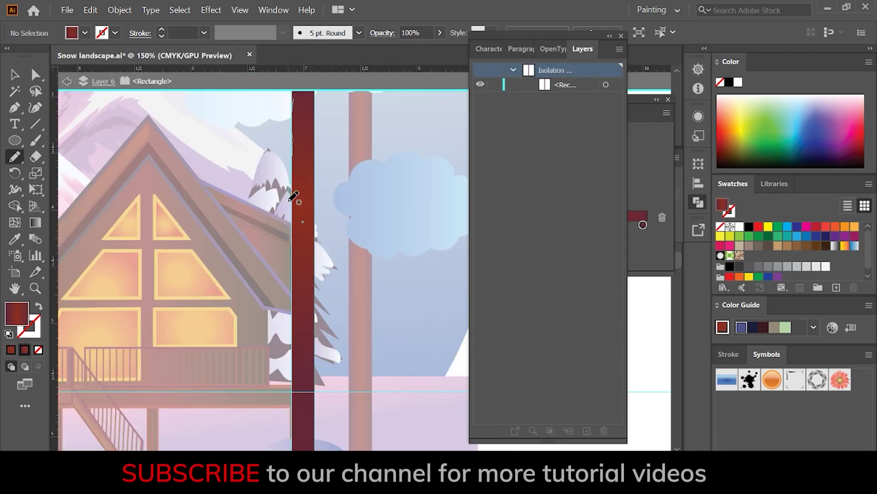
left_click_drag(304, 87, 303, 92)
key("i")
left_click(320, 259)
key("n")
scroll(280, 203, "down", 3)
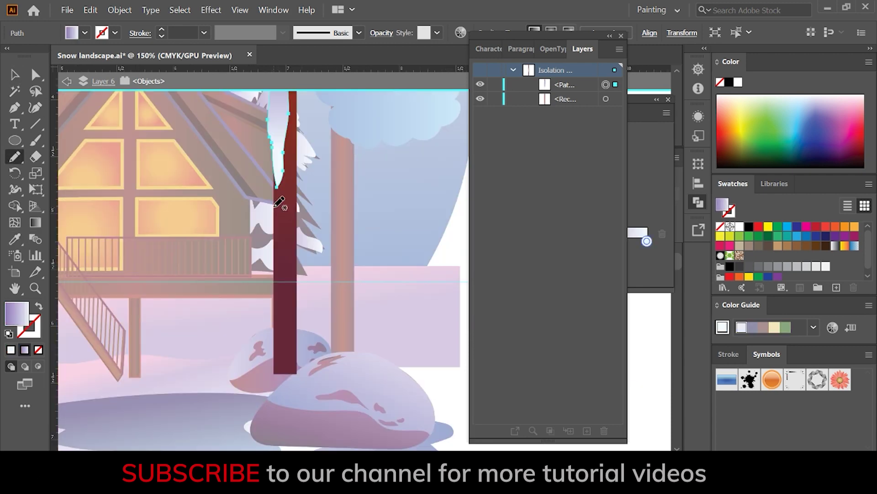
left_click_drag(275, 314, 273, 207)
key("v")
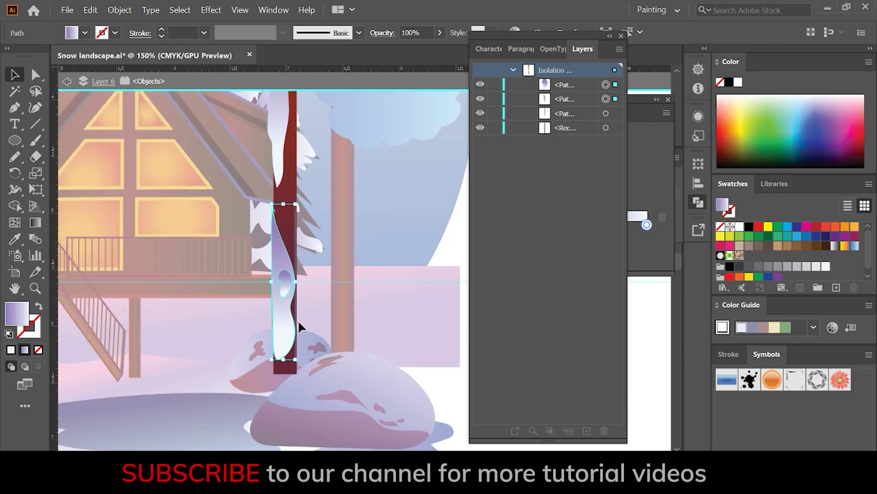
key("shift+ctrl+F9")
key("Escape")
Step: Draw a snow patch on a second trunk and cut dark spots into it with Minus Front
scroll(398, 330, "up", 3)
double_click(284, 275)
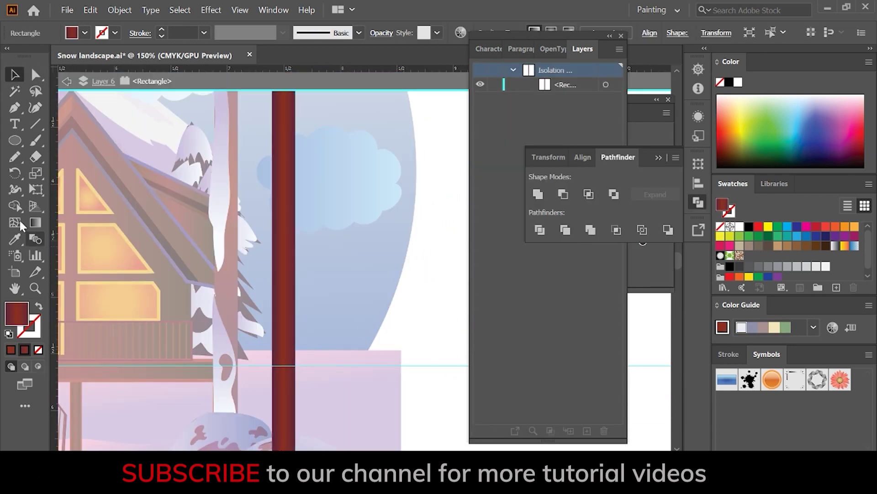
key("n")
scroll(306, 244, "down", 2)
left_click_drag(308, 354, 301, 248)
key("i")
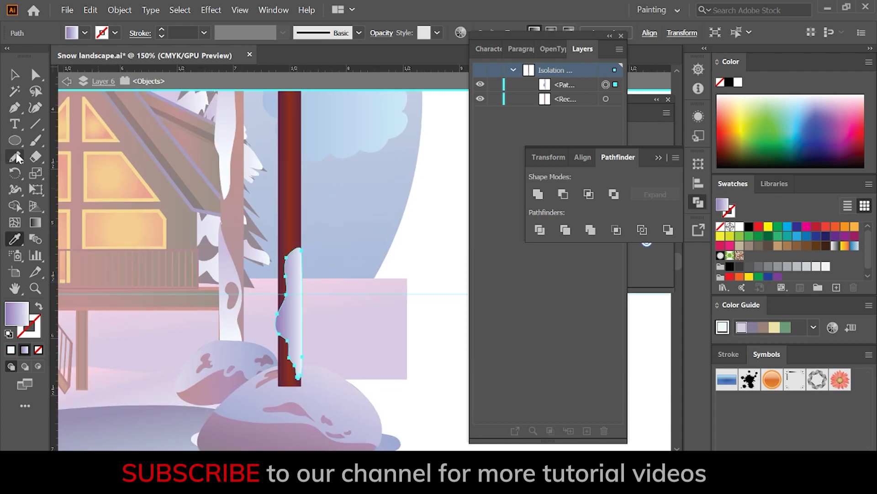
key("v")
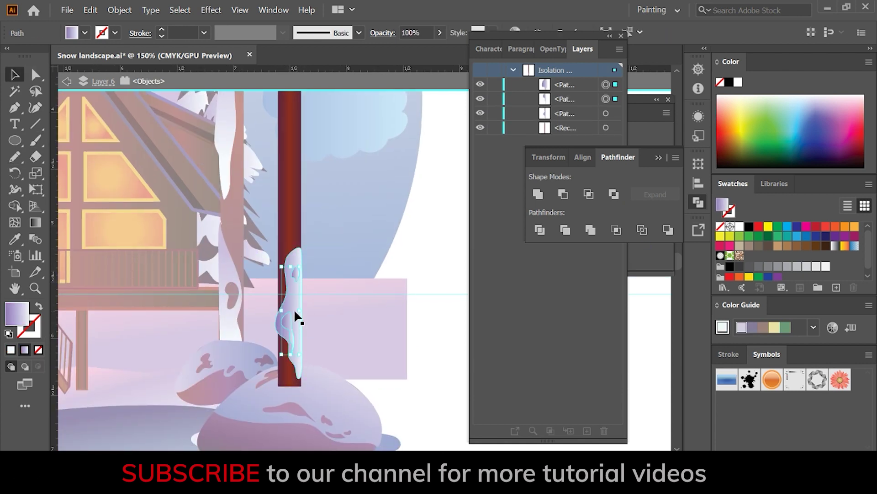
left_click(563, 195)
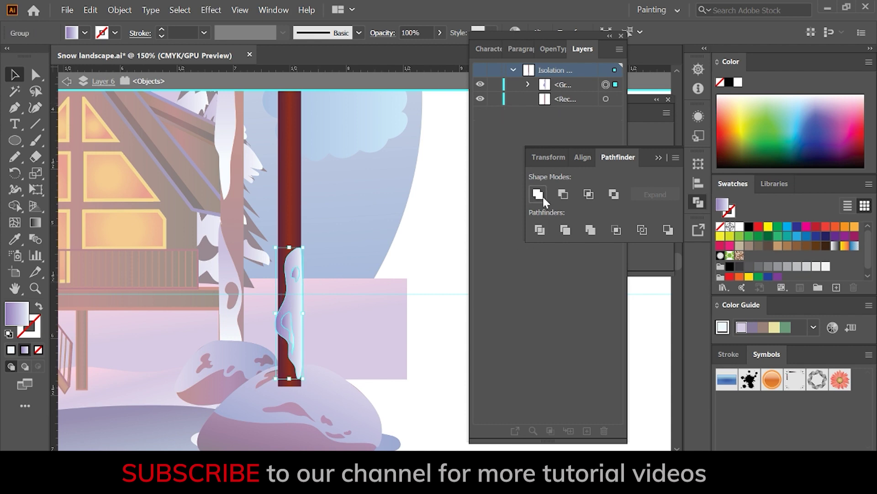
double_click(443, 341)
Step: Add three snow patches down the left edge and lower part of the next trunk
left_click(304, 292)
double_click(303, 292)
key("n")
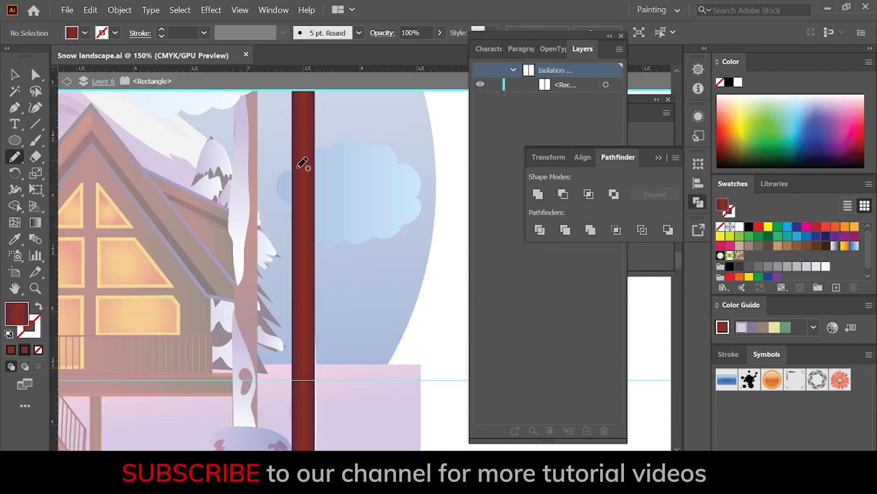
left_click_drag(296, 242, 293, 145)
key("i")
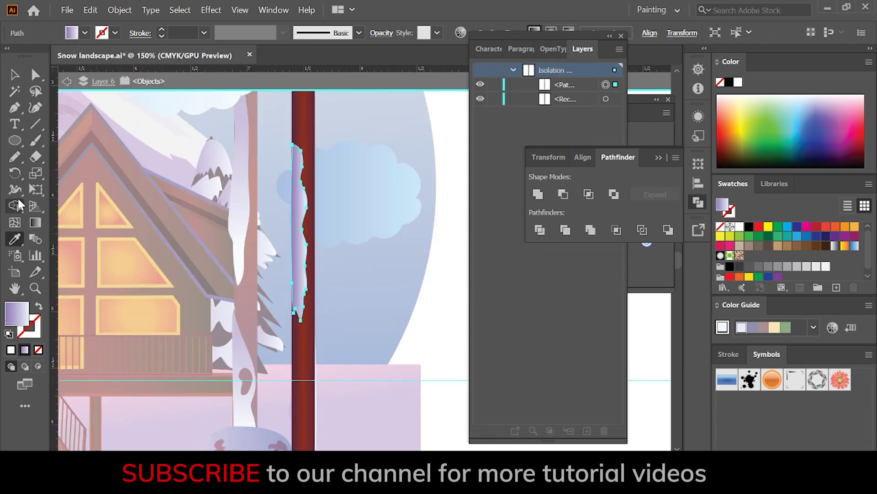
left_click_drag(301, 380, 314, 425)
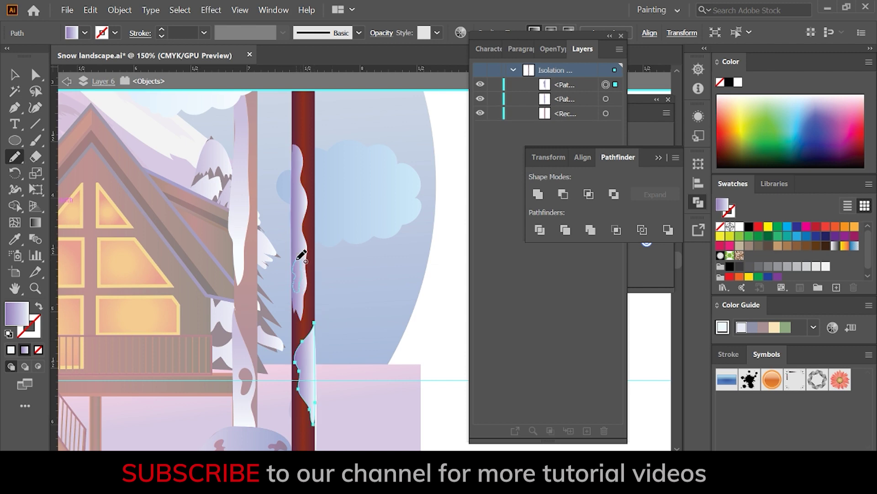
left_click_drag(316, 385, 303, 355)
key("v")
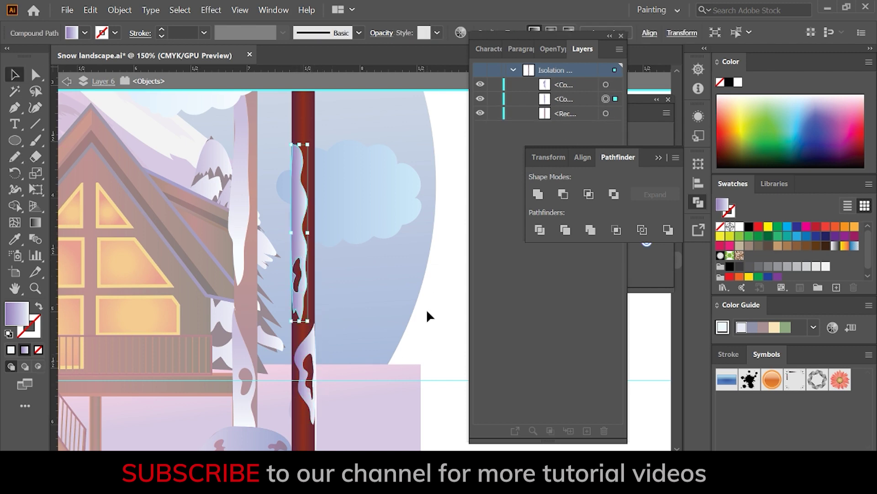
double_click(427, 309)
key("ctrl+minus")
key("ctrl+minus")
key("ctrl+minus")
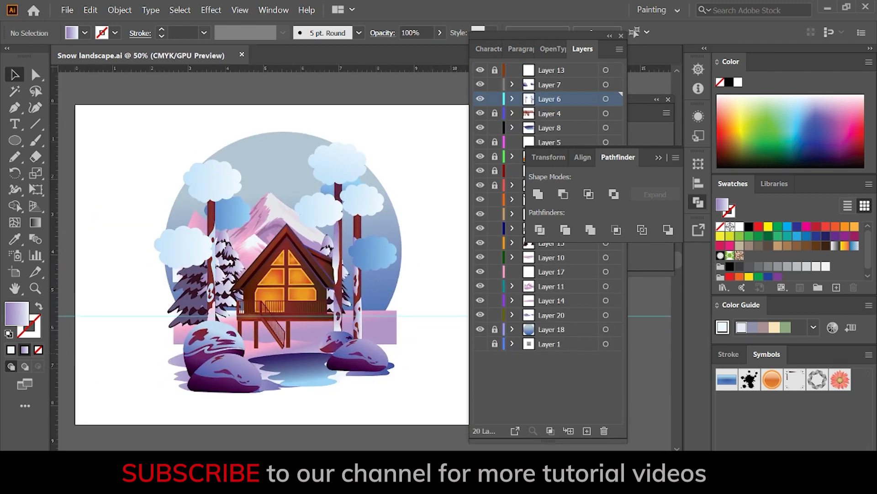
Step: On a new layer, draw wispy sky streaks filled light blue-grey D6DEEA, and save
left_click(586, 431)
left_click(18, 155)
left_click_drag(247, 173, 191, 174)
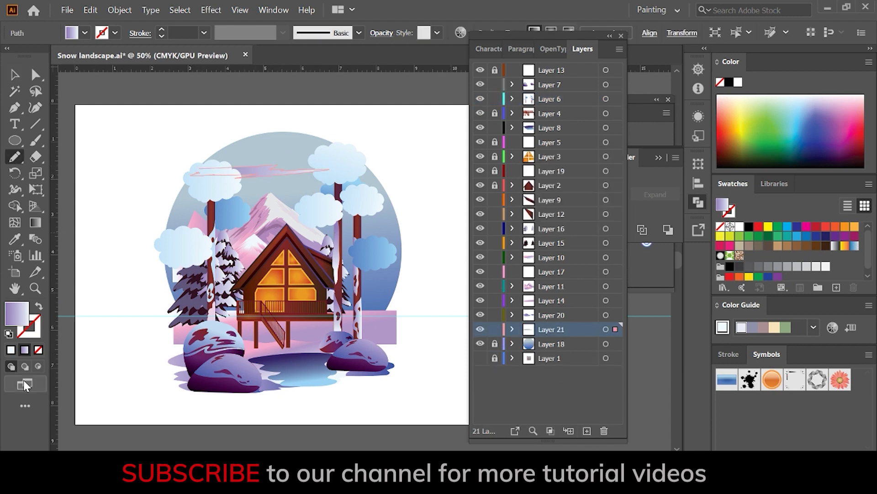
left_click(14, 75)
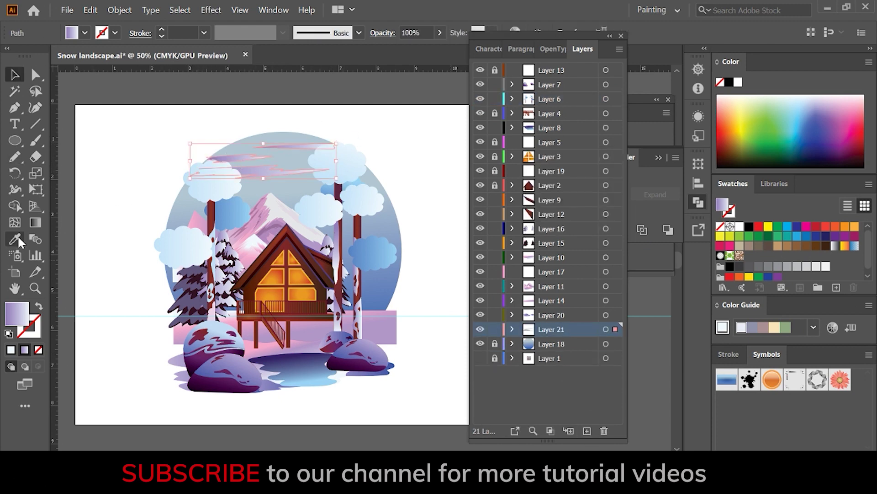
key("i")
left_click(373, 253)
double_click(17, 313)
left_click(726, 173)
left_click(152, 399, "ctrl")
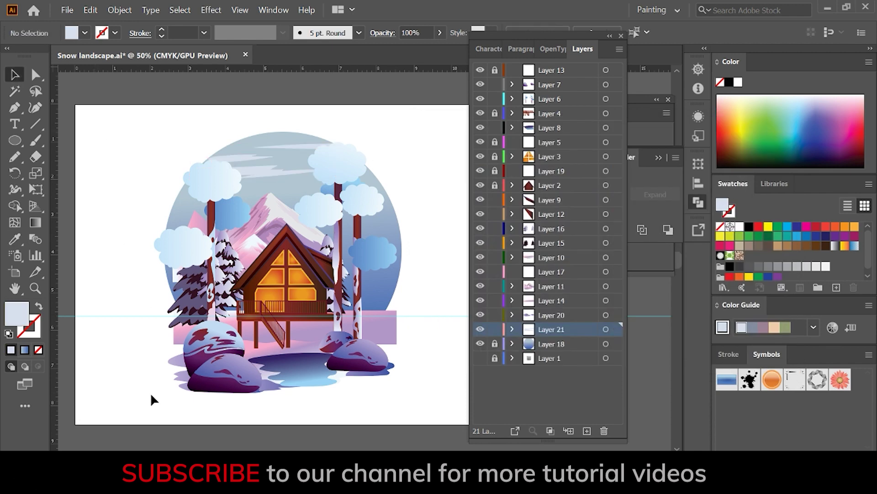
left_click(240, 157)
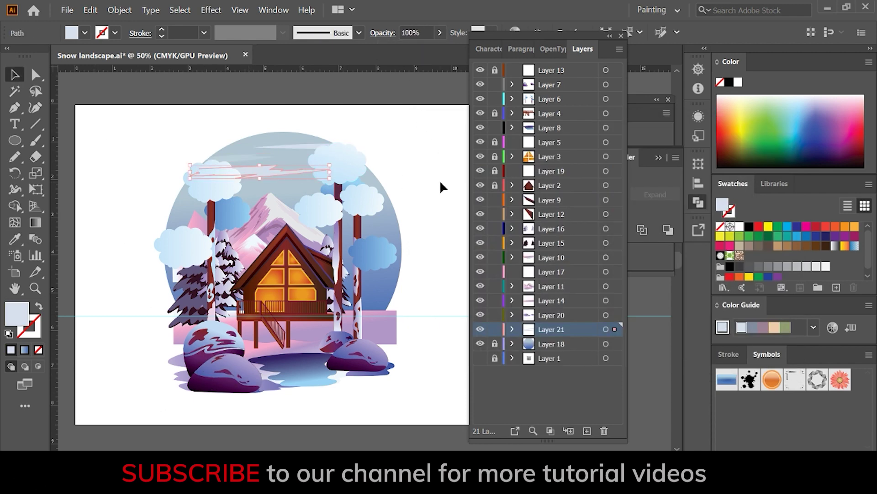
key("ctrl+s")
Step: Unlock Layer 18 and shrink the gradient sky circle to about 5.98 × 5.86 in
left_click(610, 36)
left_click(394, 340)
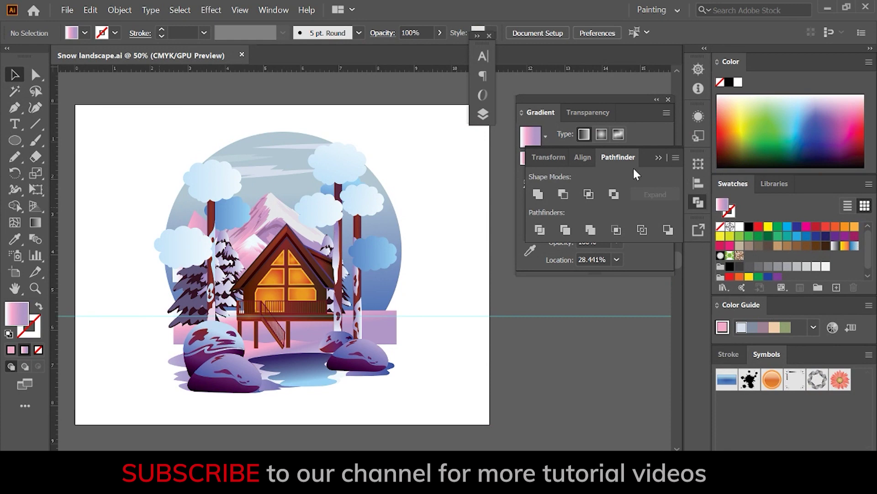
left_click(483, 115)
left_click_drag(432, 51, 664, 20)
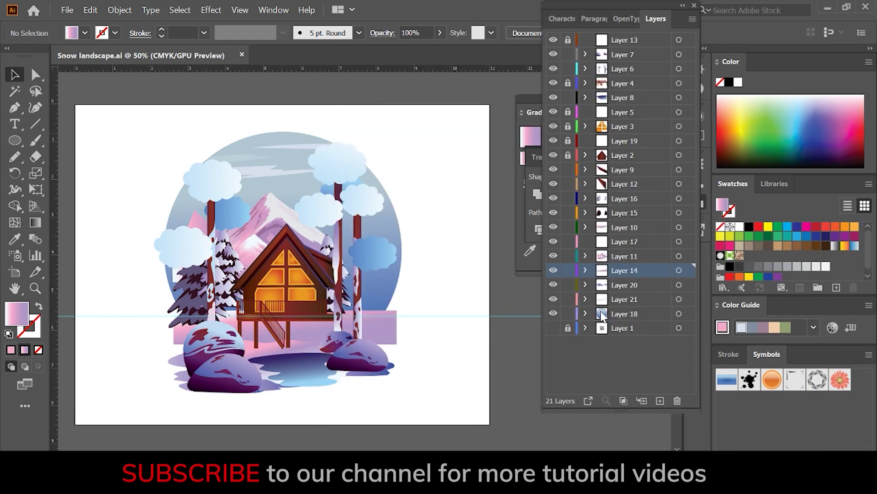
left_click(679, 314)
left_click(513, 314)
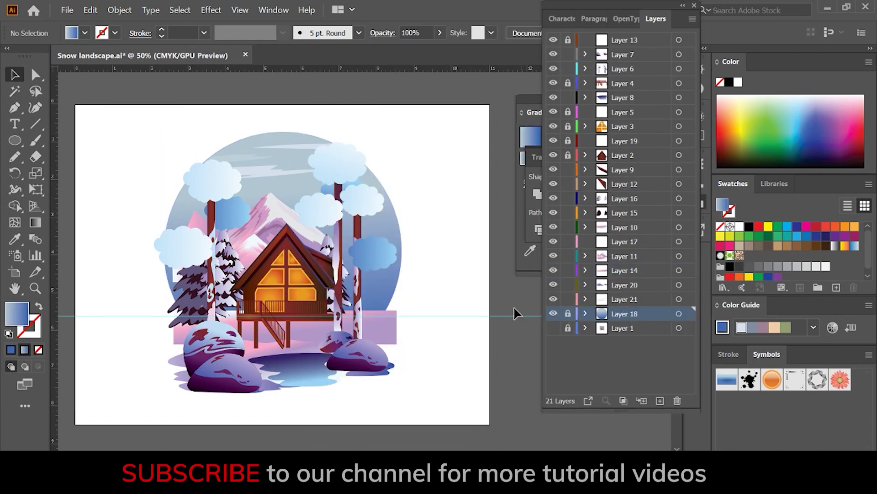
left_click(635, 269)
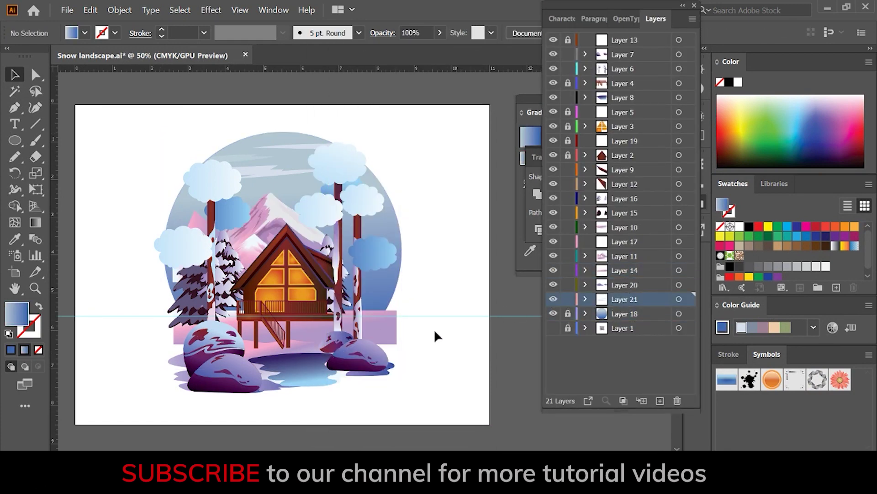
left_click(567, 313)
left_click(680, 314)
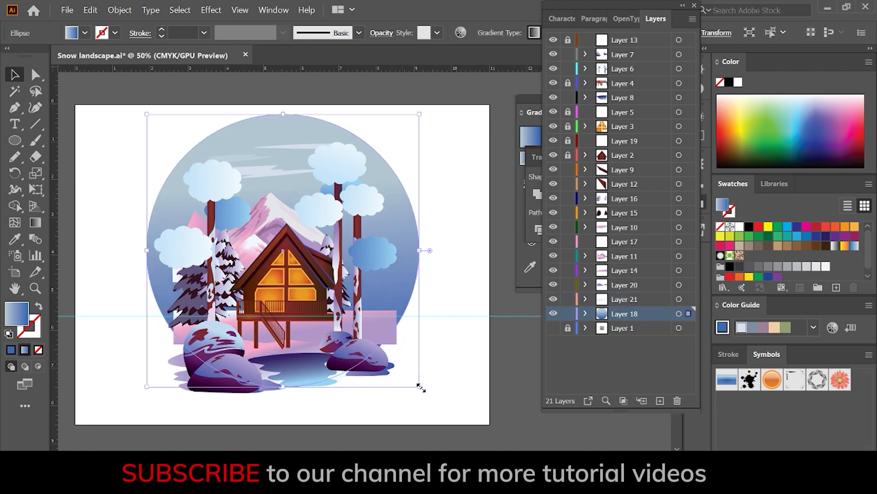
left_click_drag(402, 131, 397, 138)
left_click(416, 151)
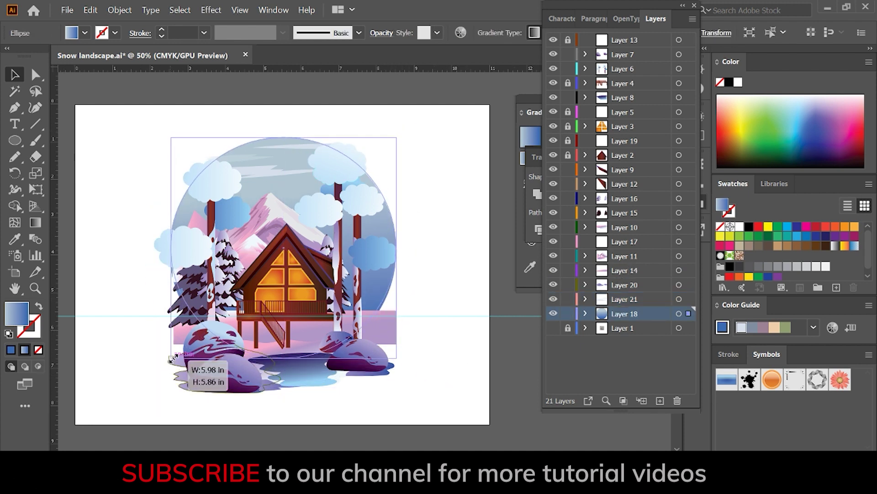
Step: Bring the pink gradient rectangle over the sky circle and ungroup both shapes
double_click(384, 288)
key("ctrl+f")
key("ctrl+a")
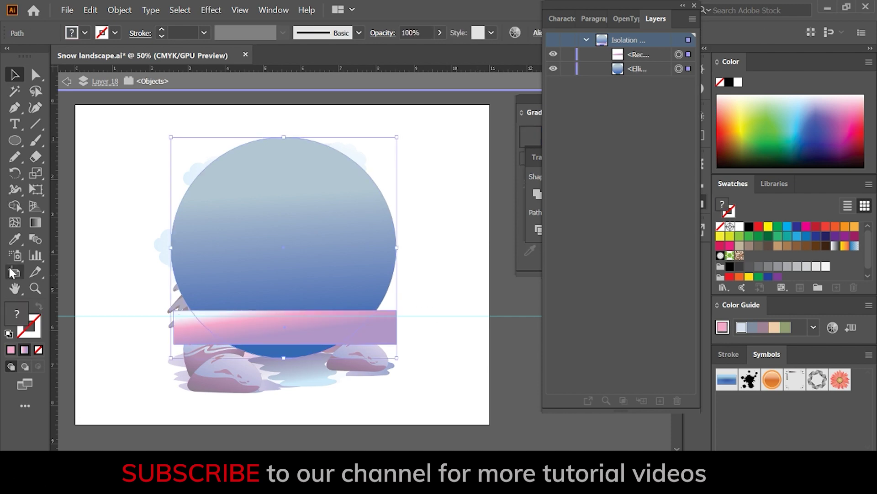
right_click(427, 281)
left_click(452, 172)
double_click(443, 349)
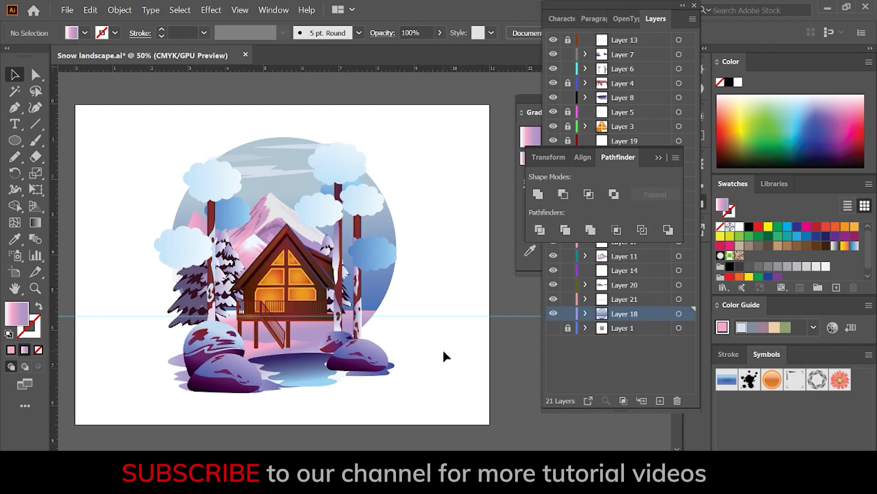